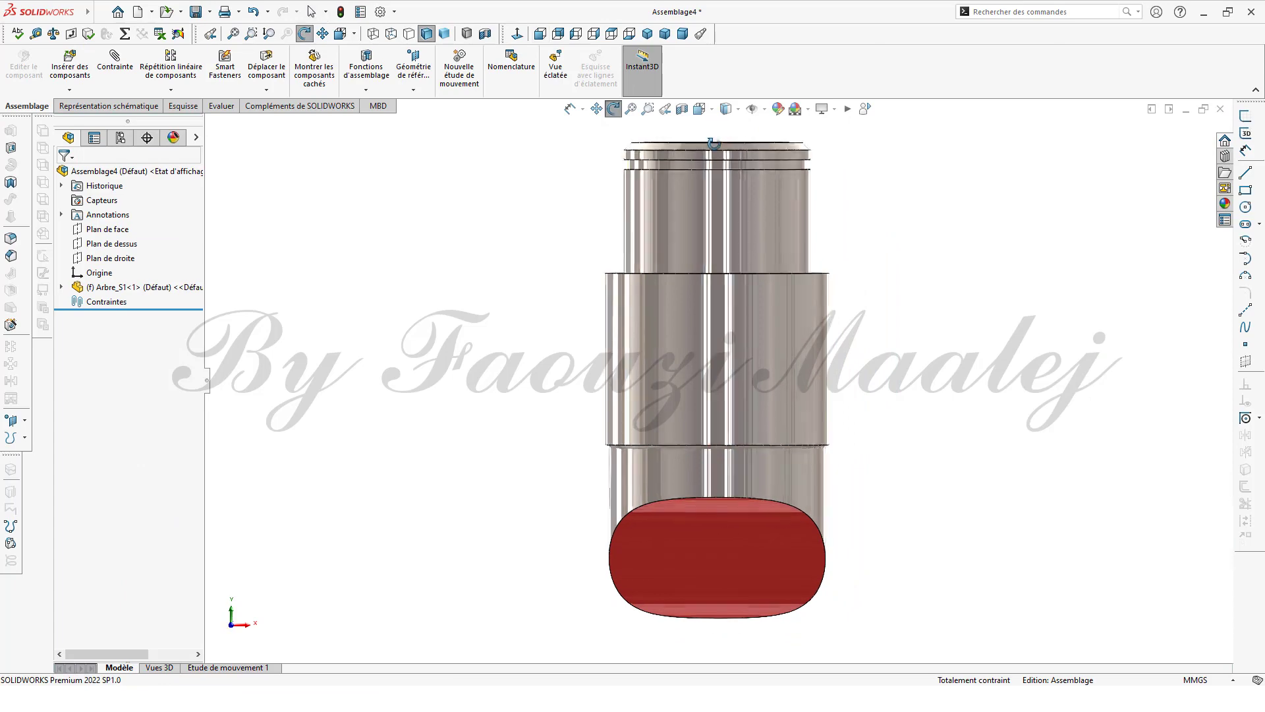
Insert the part Clavette parallèle.SLDPRT into the assembly and place it in free space beside the shaft
left_click_drag(751, 218, 645, 507)
key("Escape")
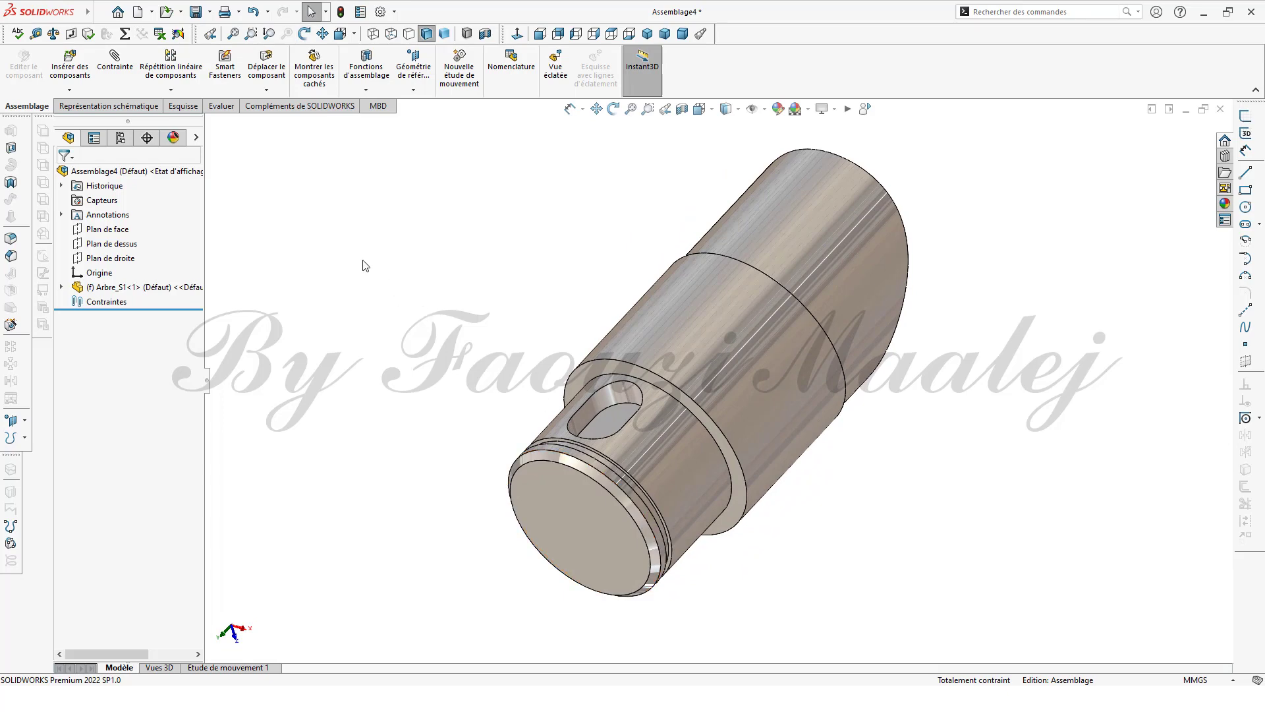
left_click(68, 66)
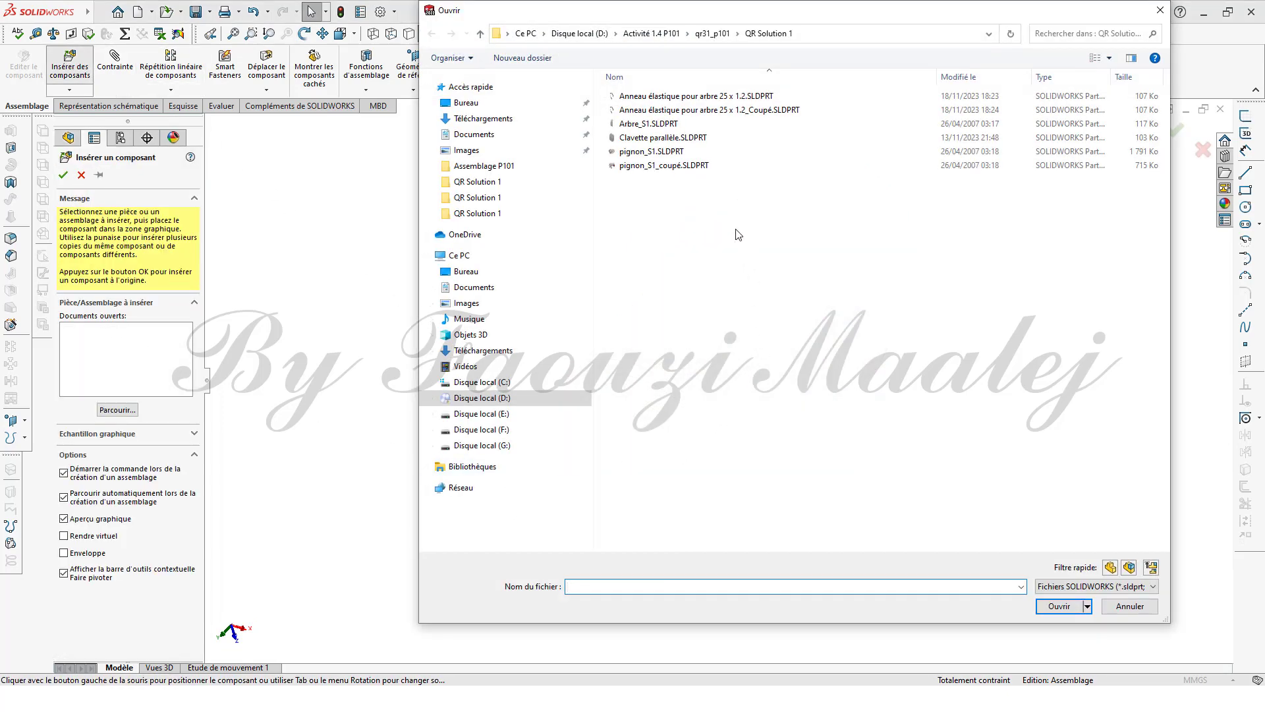
left_click(698, 138)
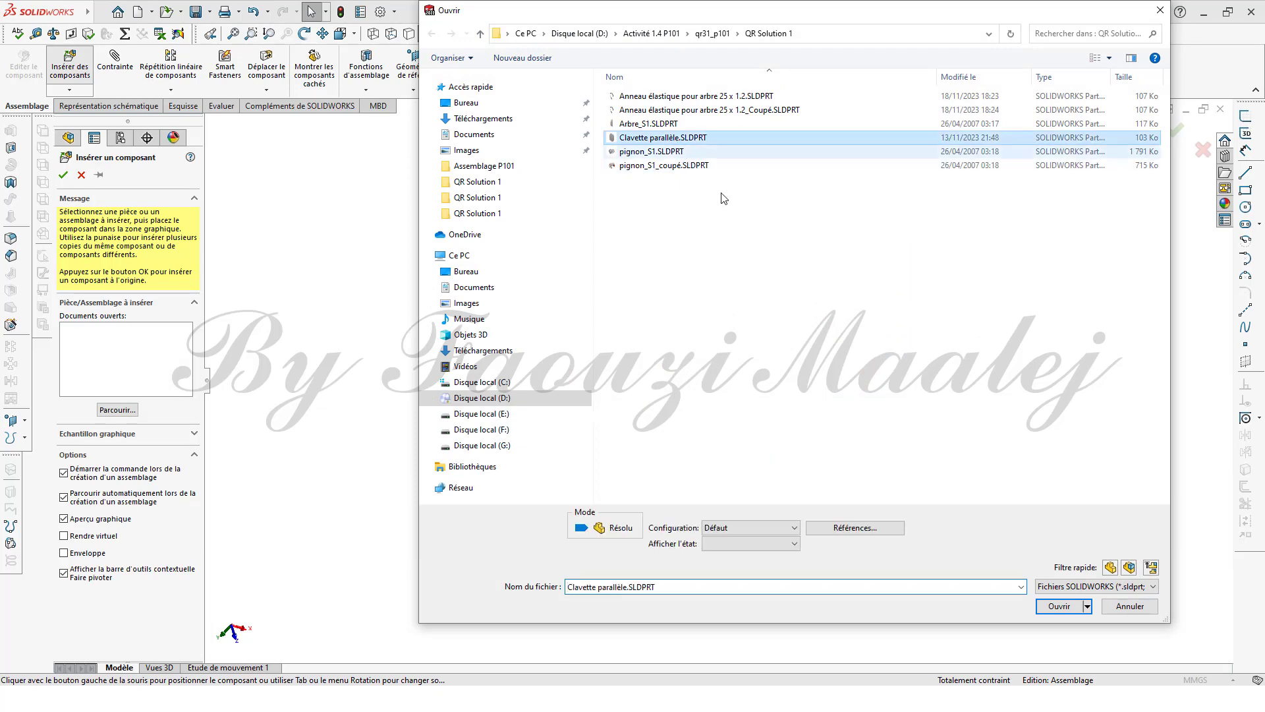
left_click(1071, 611)
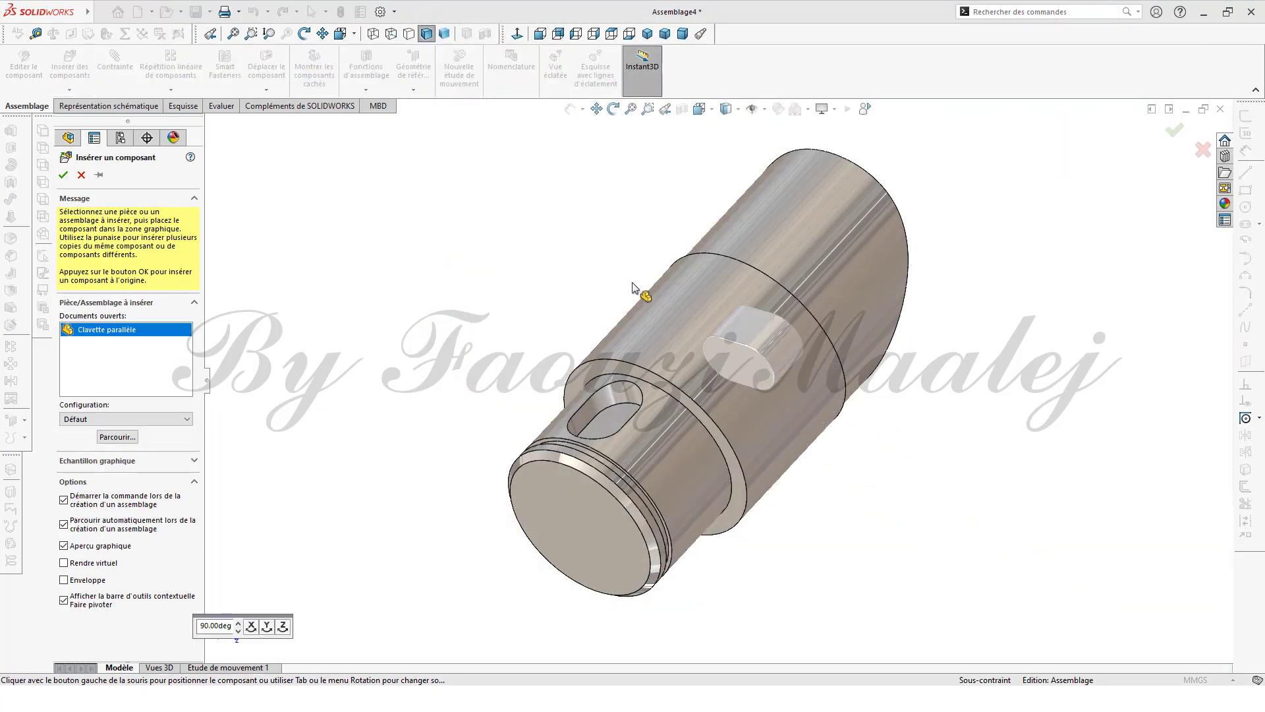
left_click(339, 203)
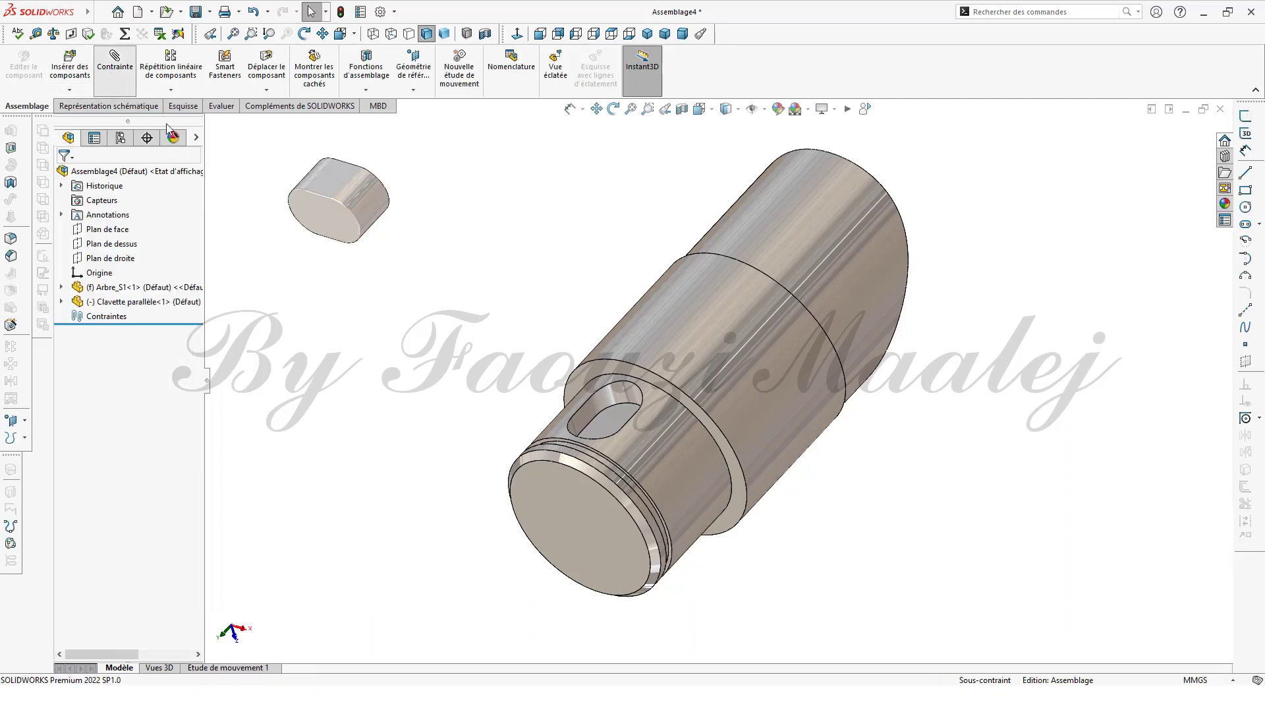
Mate the key's bottom face coincident with the shaft keyway's floor, and its rounded end concentric with the keyway's rounded end
left_click(294, 228)
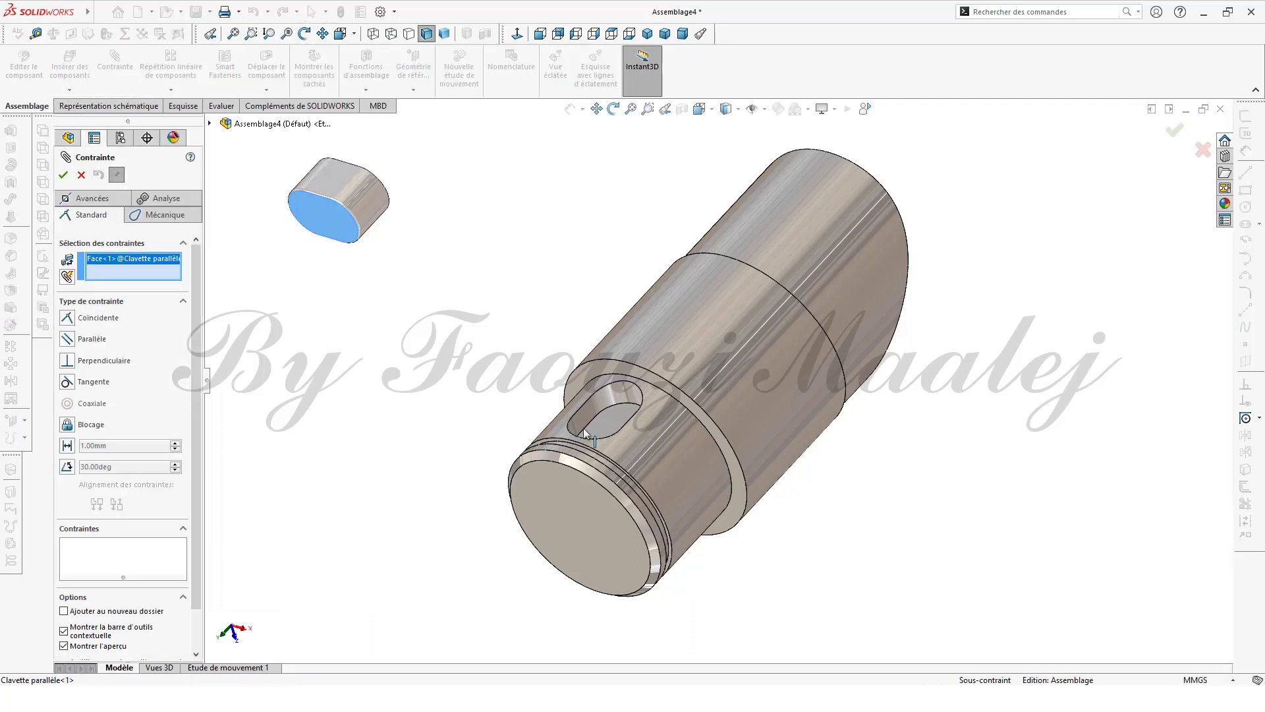
left_click(609, 414)
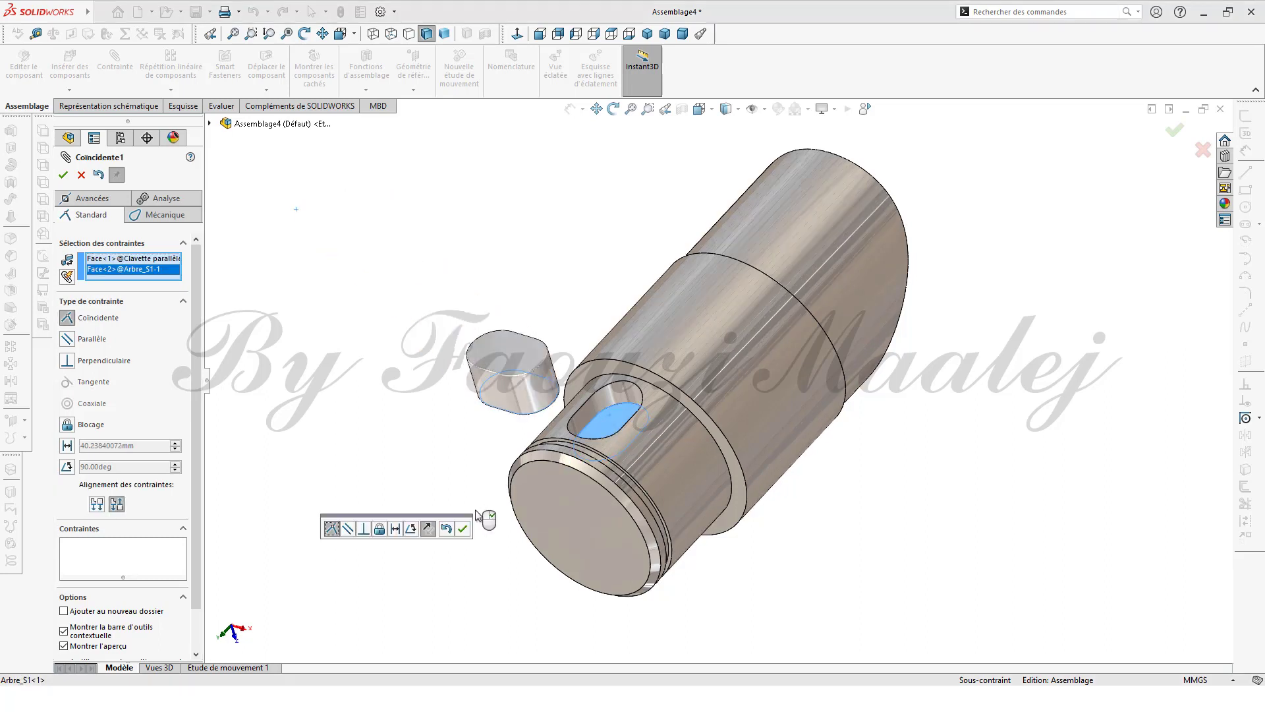
left_click(462, 530)
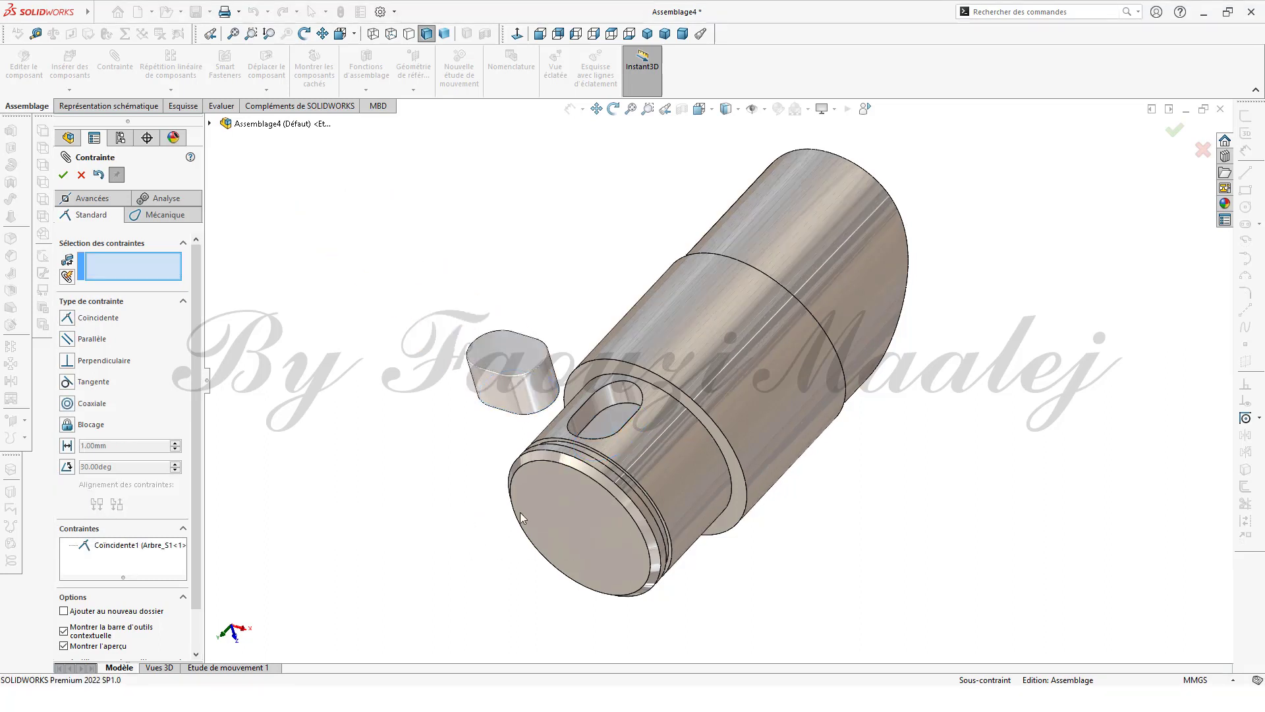
left_click(544, 388)
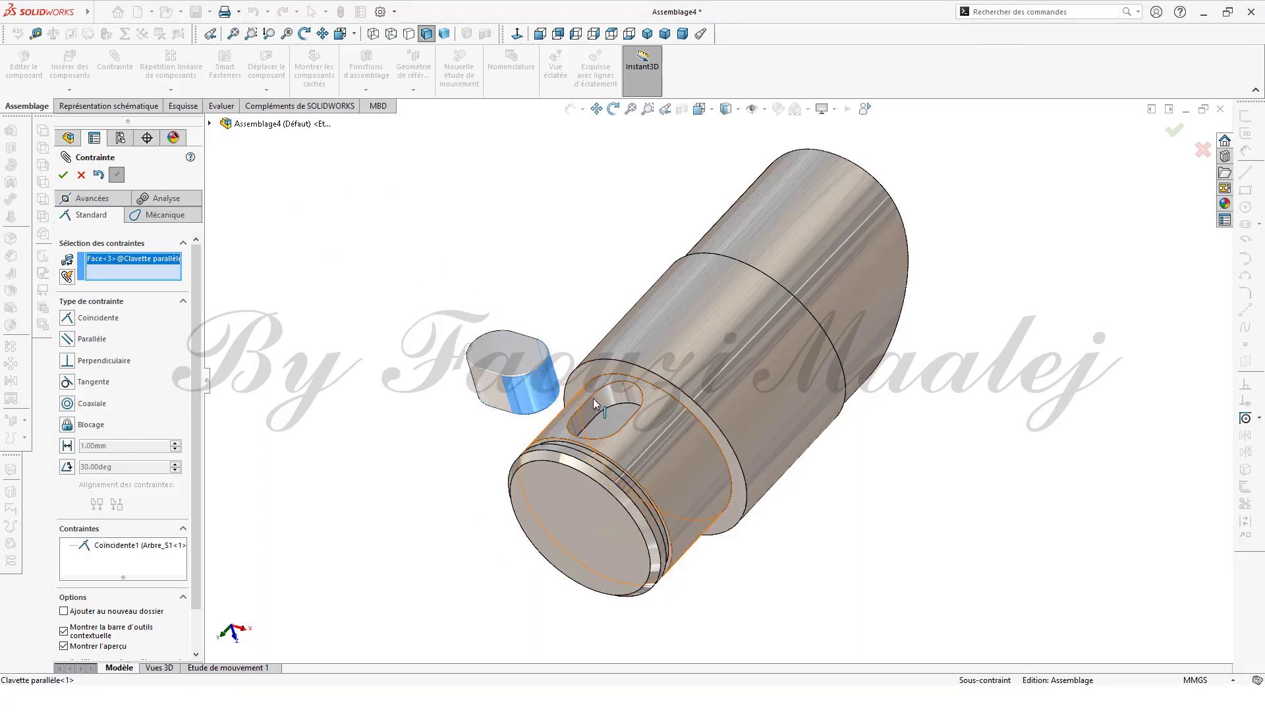
left_click(618, 390)
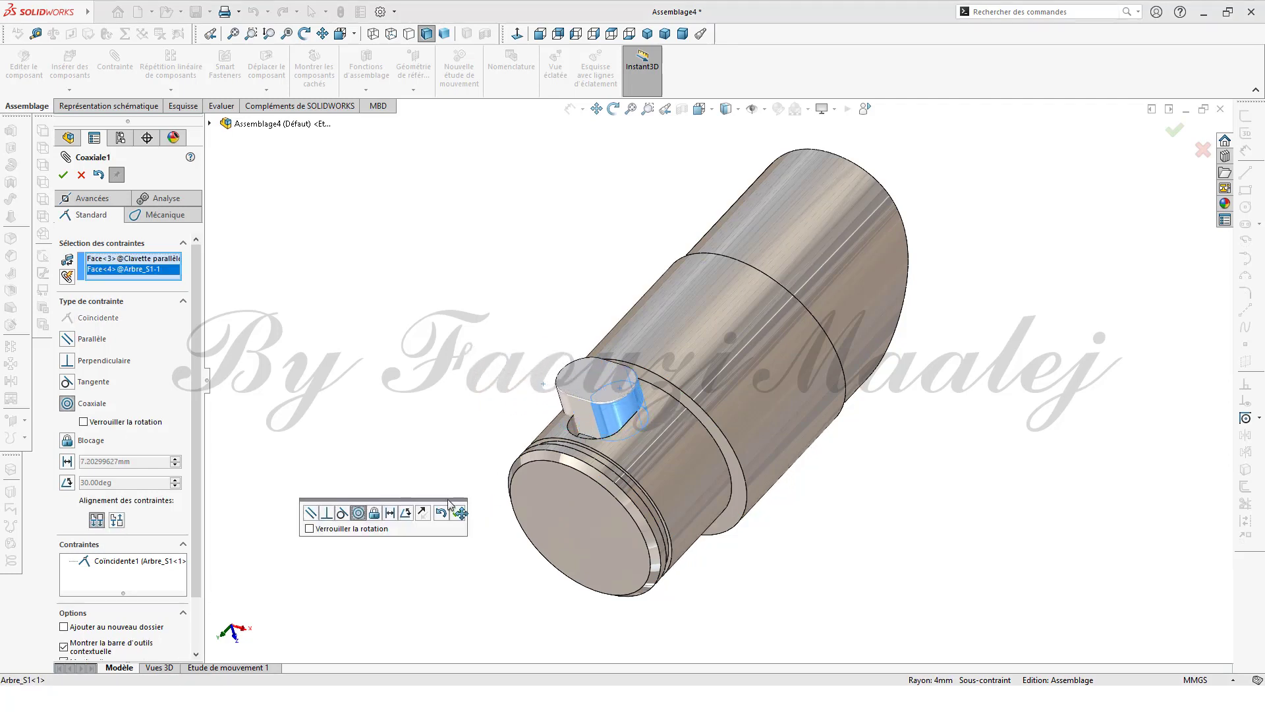
left_click(457, 514)
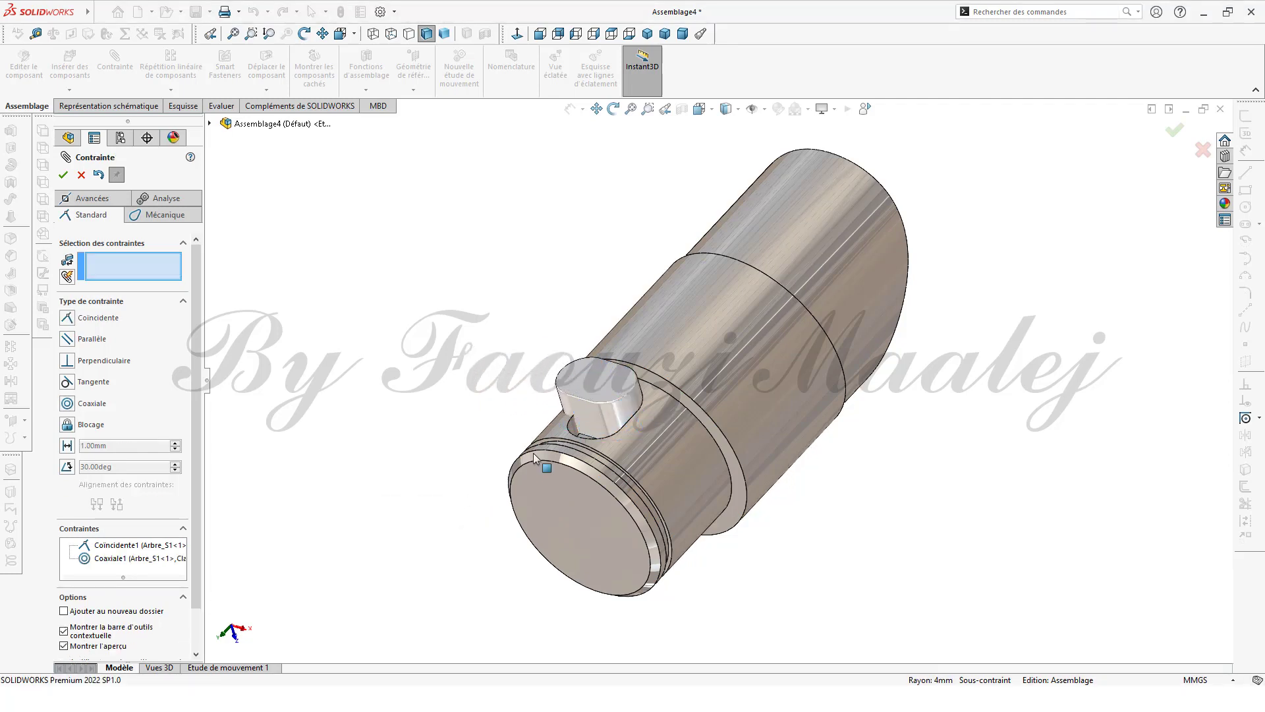
Add a coincident mate between the key's flat side face and the matching side wall of the shaft keyway, and finish mating
left_click(588, 419)
middle_click_drag(502, 446, 627, 487)
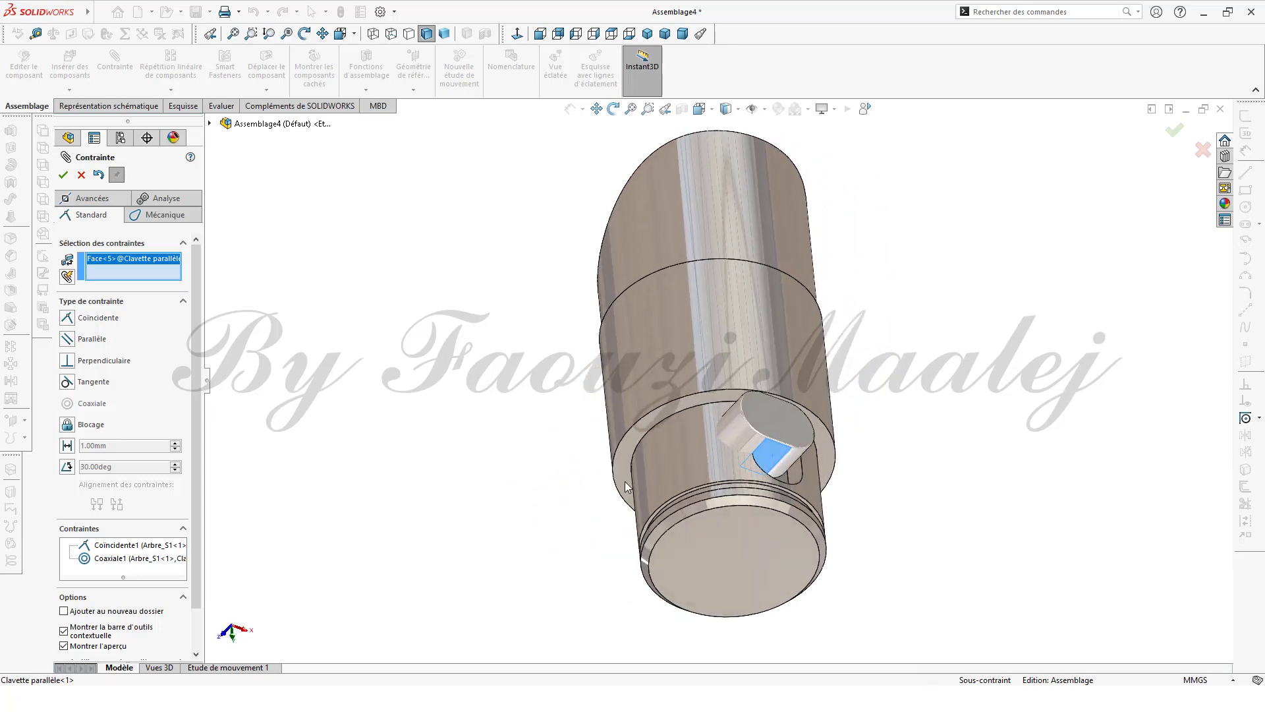
left_click(799, 476)
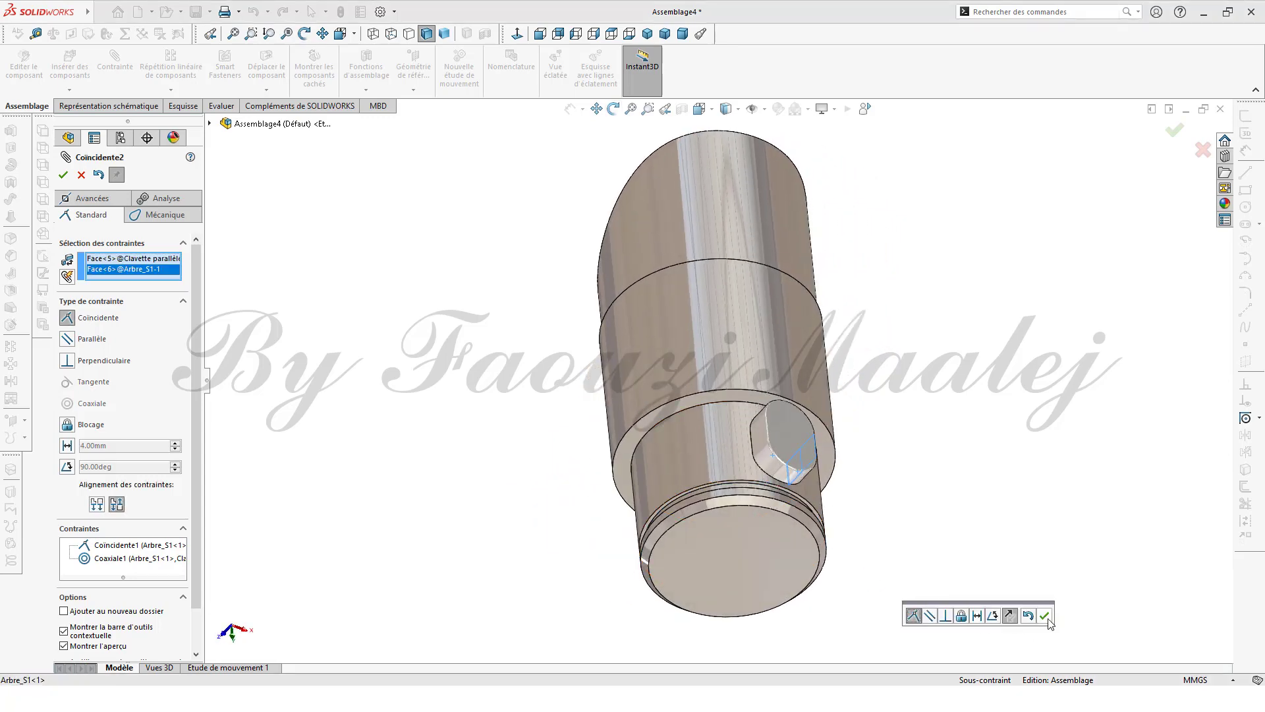
left_click(1044, 616)
mouse_move(961, 590)
middle_mouse_down()
mouse_move(918, 545)
mouse_move(878, 465)
mouse_move(847, 452)
middle_mouse_up()
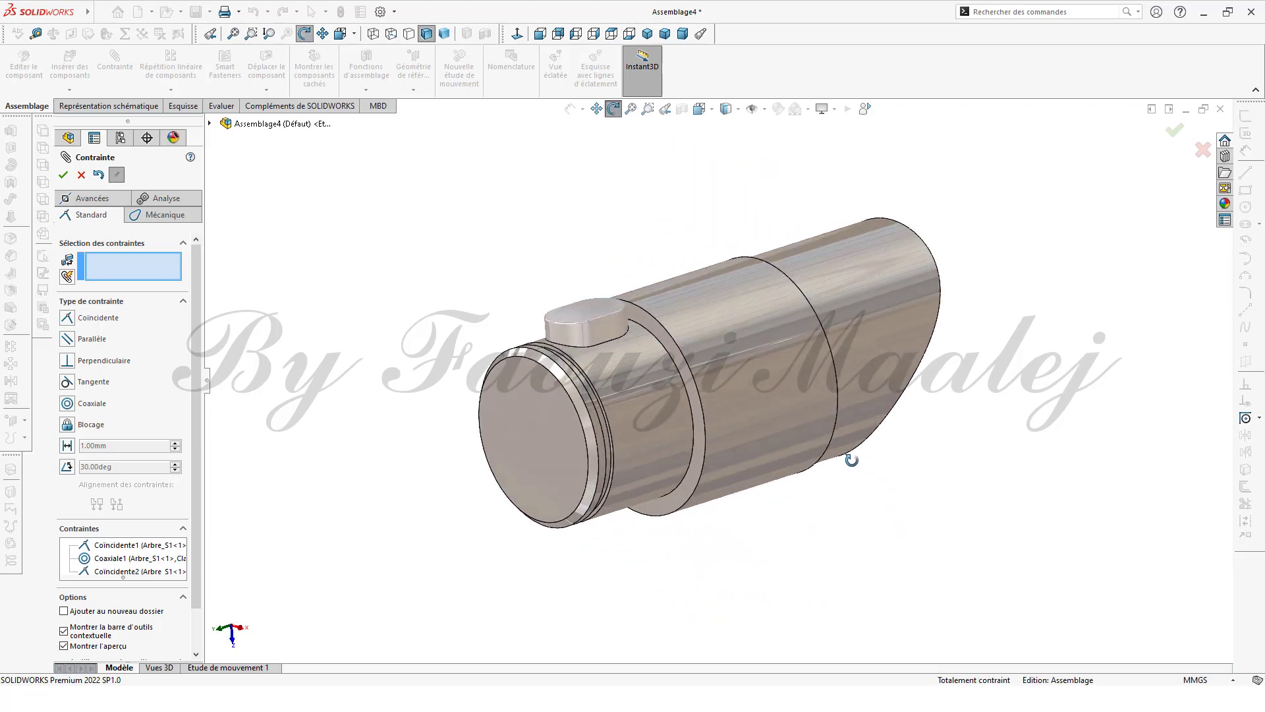
left_click(81, 175)
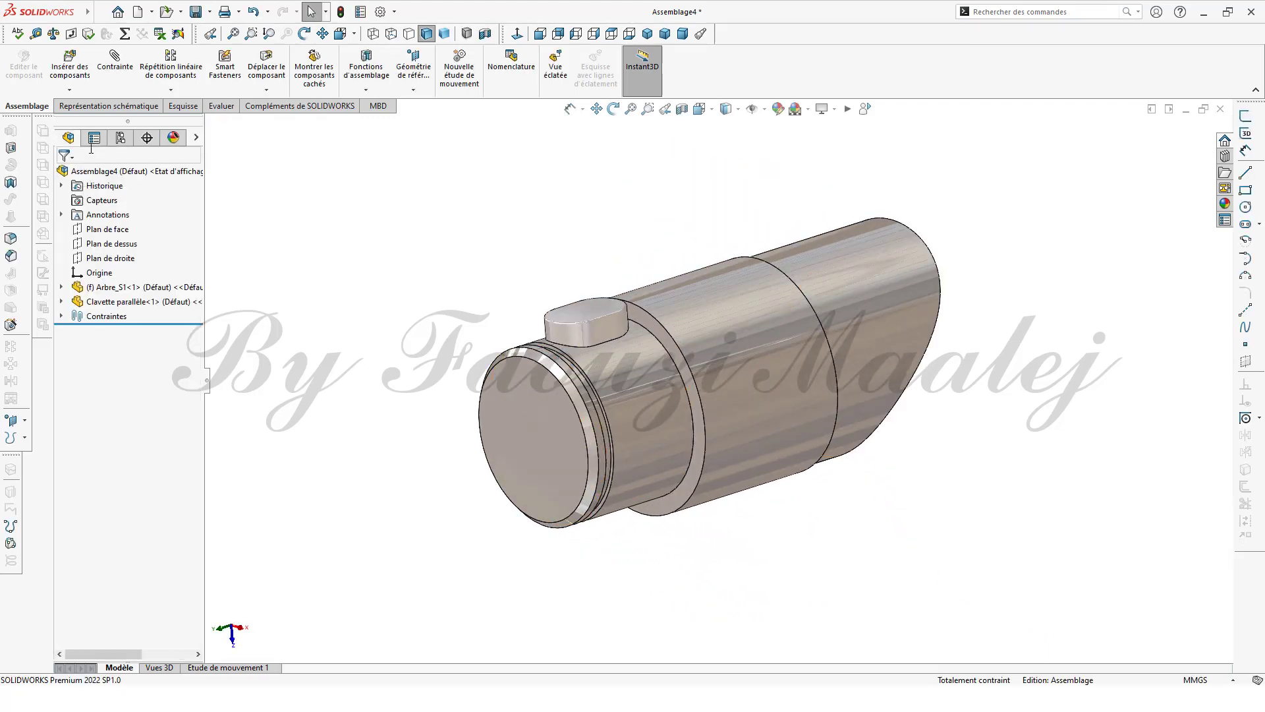
Insert the sectioned gear pignon_S1_coupé.SLDPRT into the assembly and place it in front of the shaft's keyed end
left_click(78, 66)
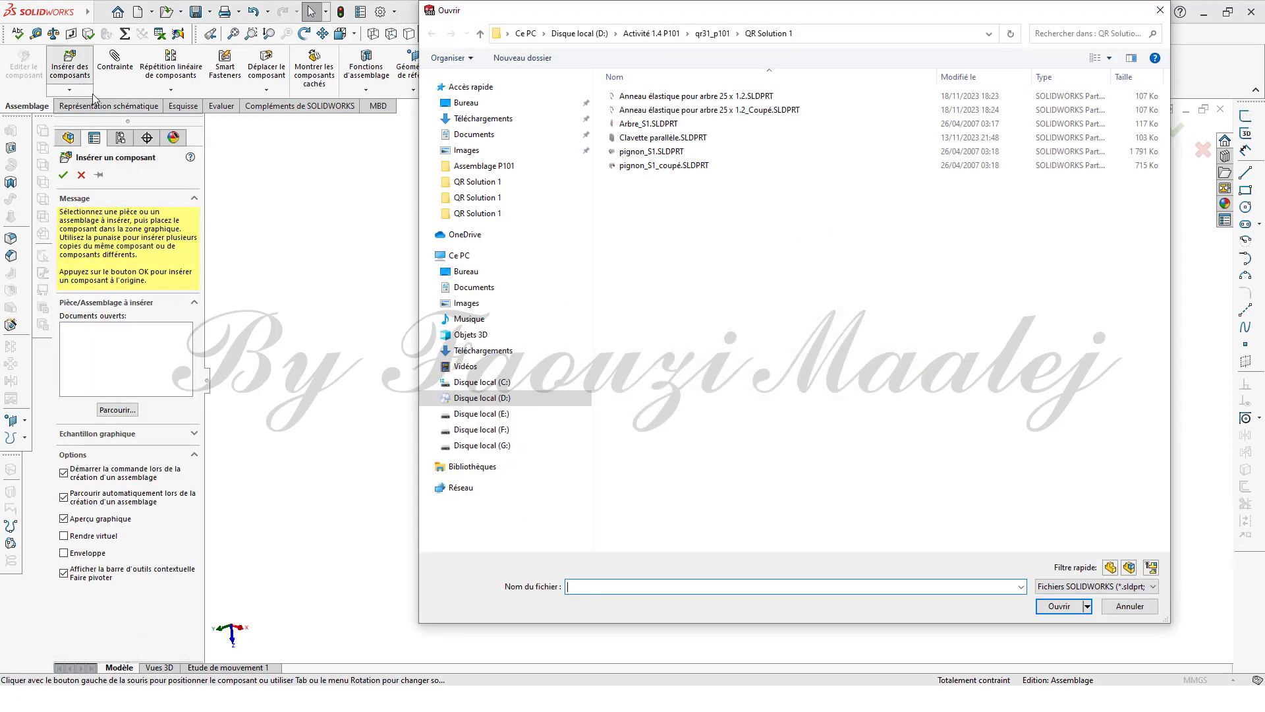
left_click(672, 166)
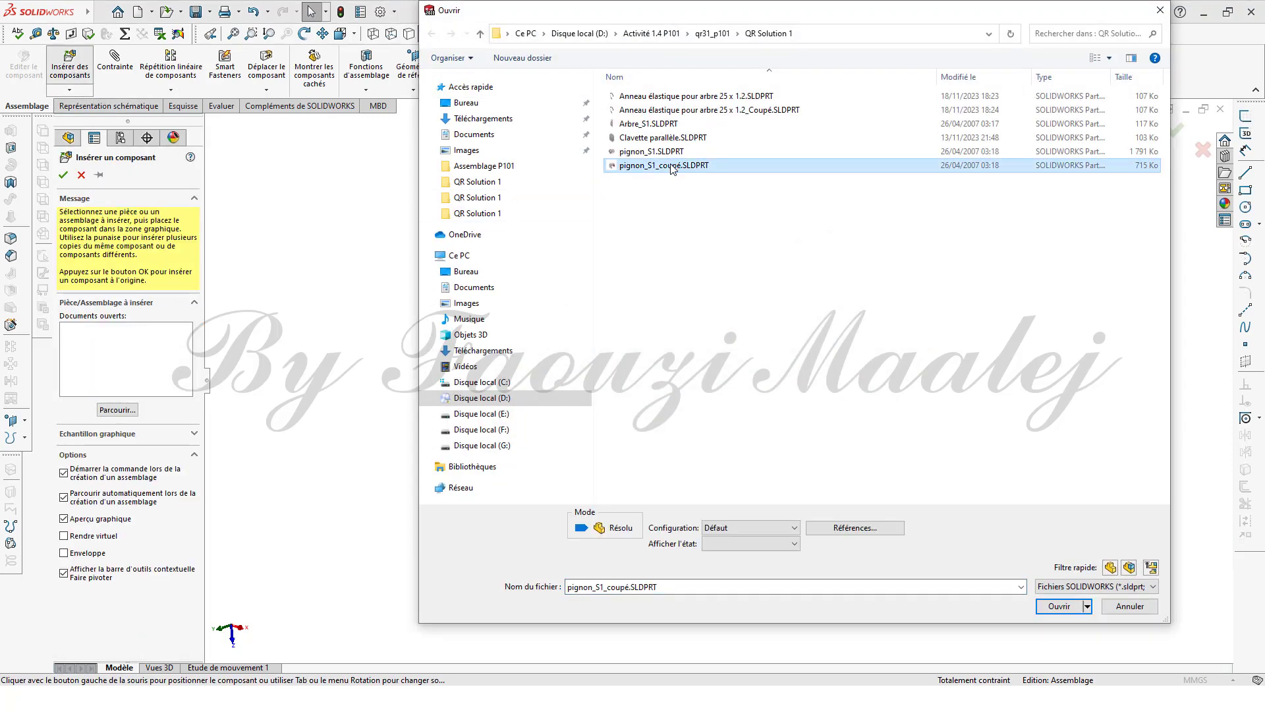
left_click(1057, 605)
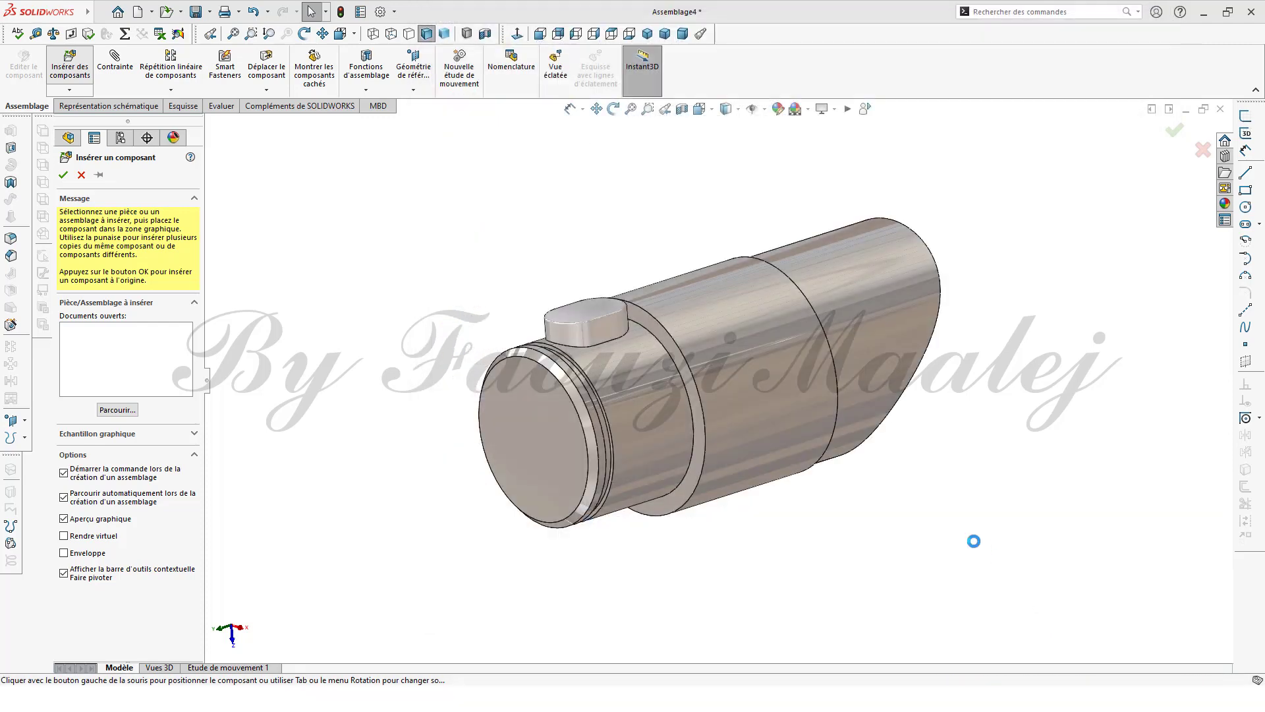
left_click(502, 433)
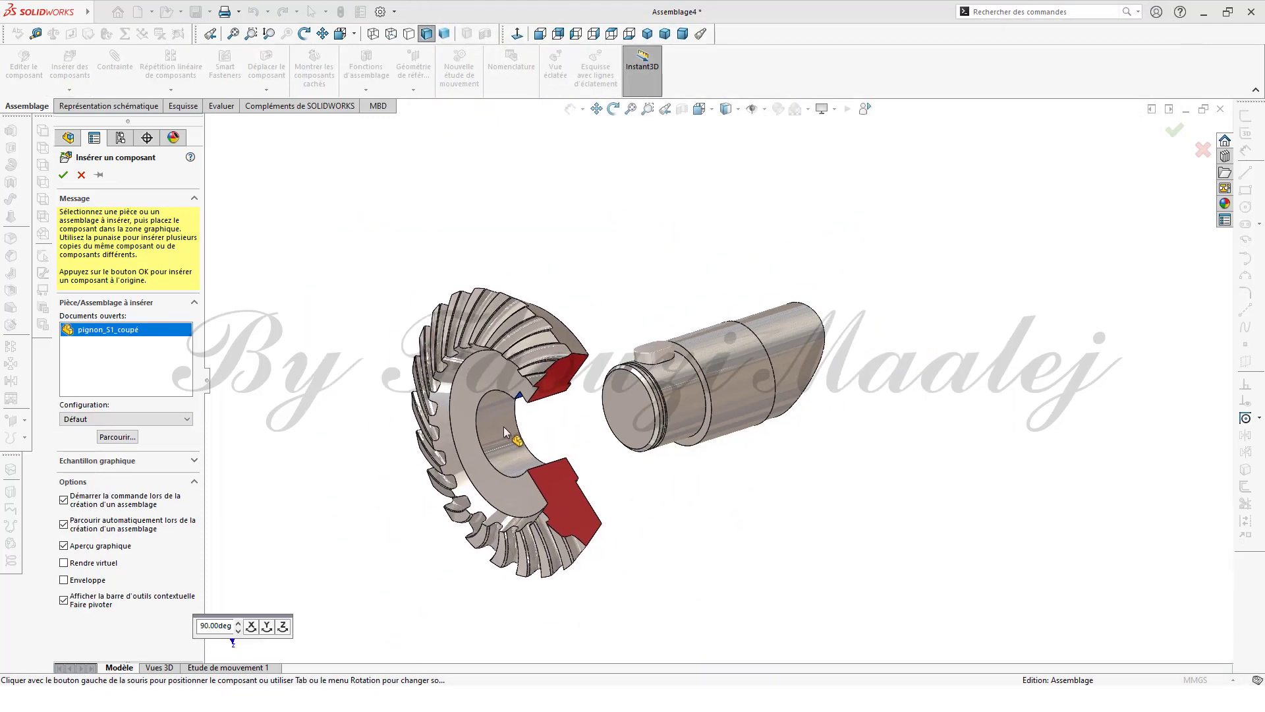
Add a coincident mate between the blue keyway face in the gear's bore and the side face of the key
middle_click_drag(702, 533, 676, 423)
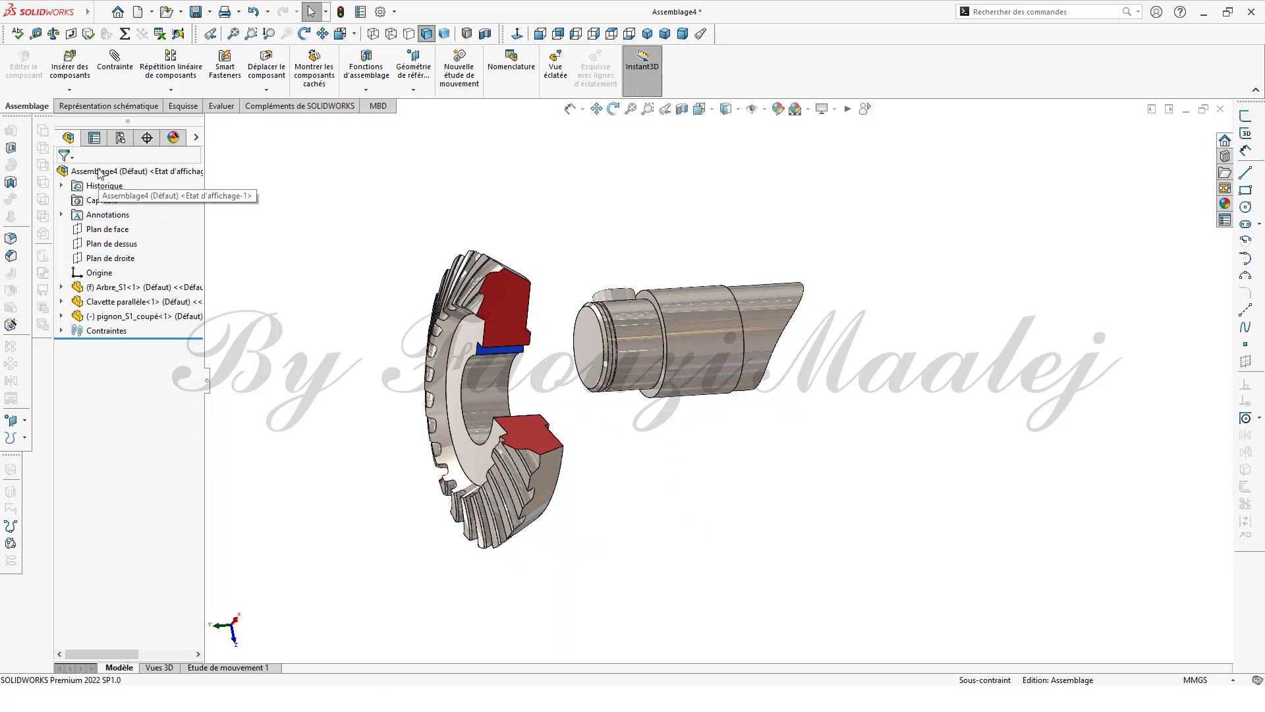
left_click(507, 354)
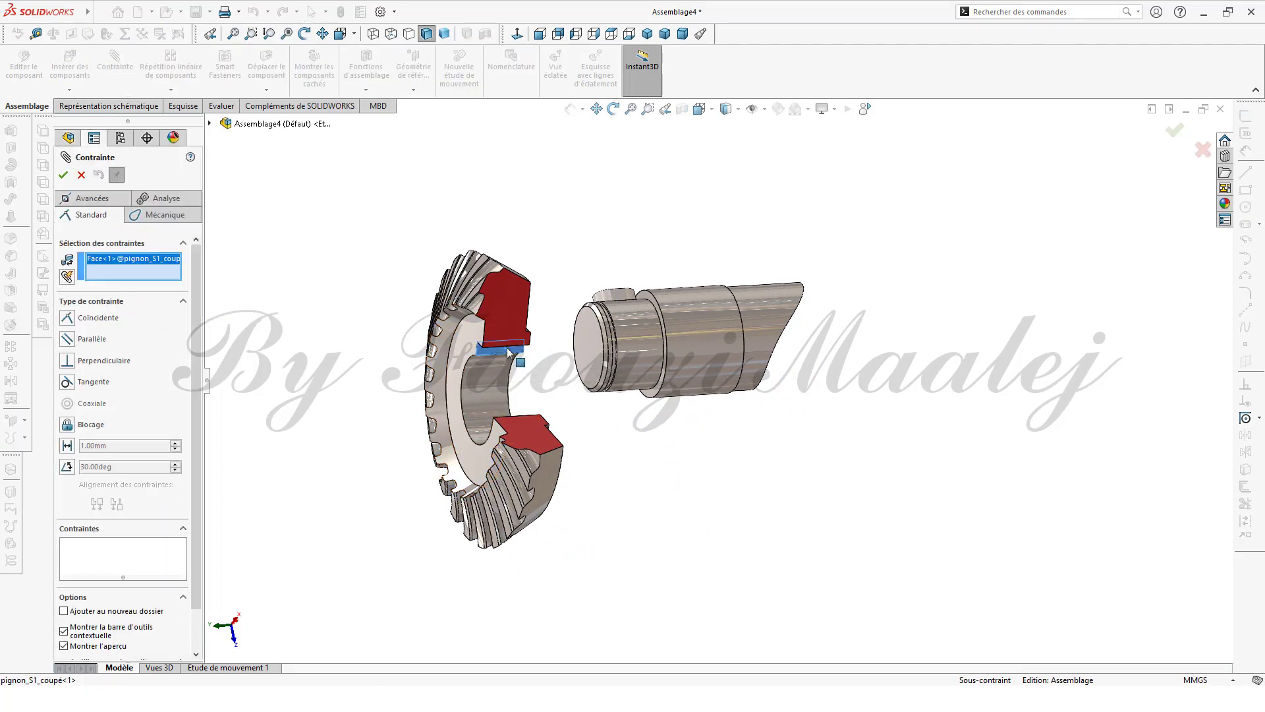
middle_click_drag(628, 245, 756, 484)
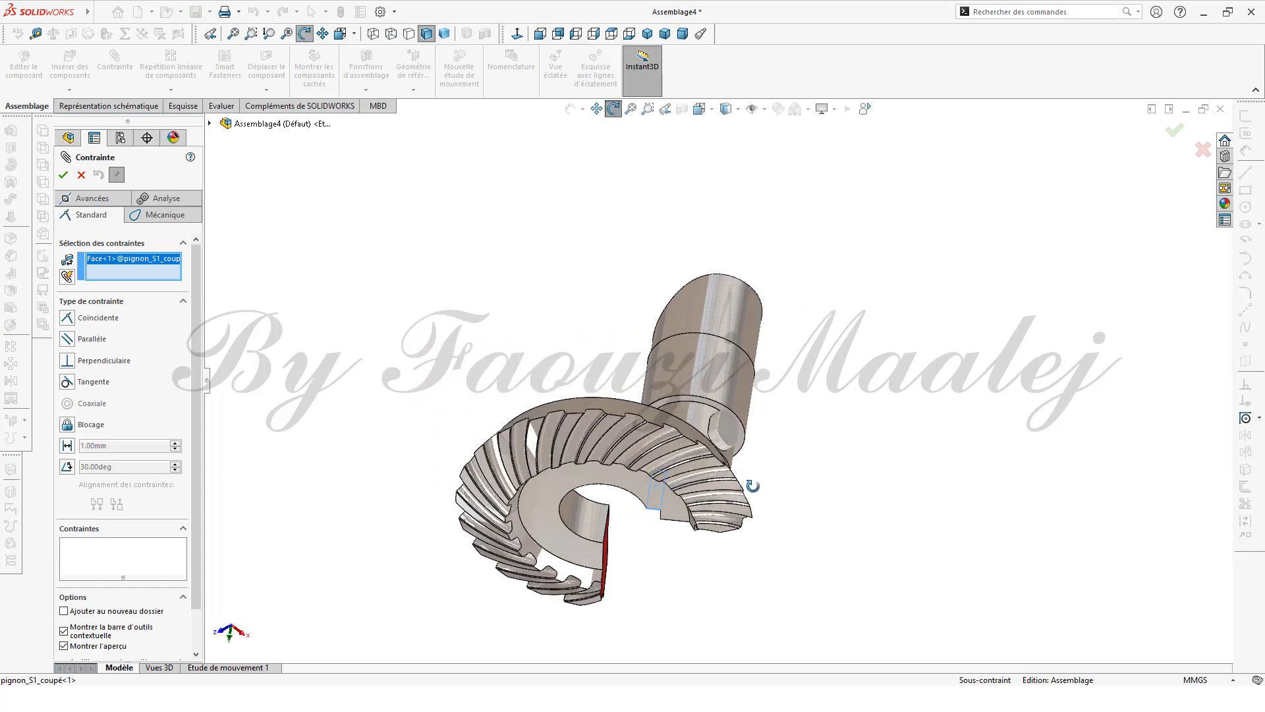
left_click(713, 426)
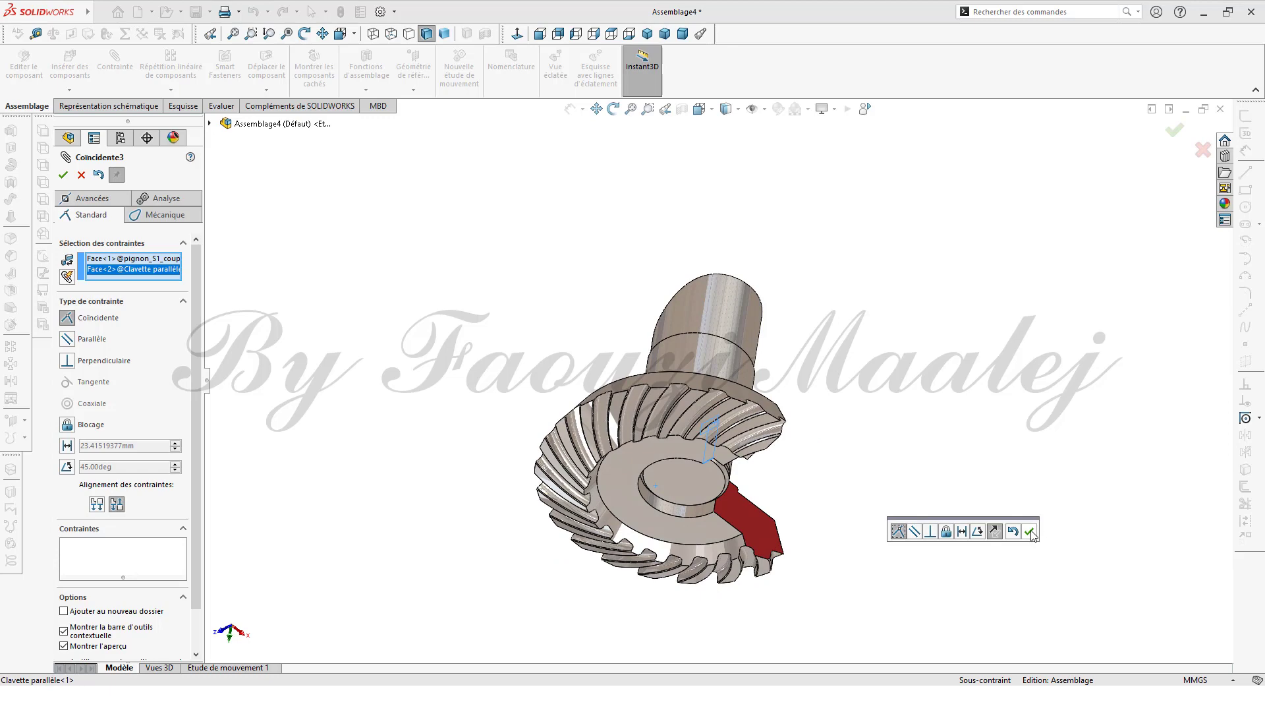
left_click(1030, 532)
middle_click_drag(923, 596, 754, 570)
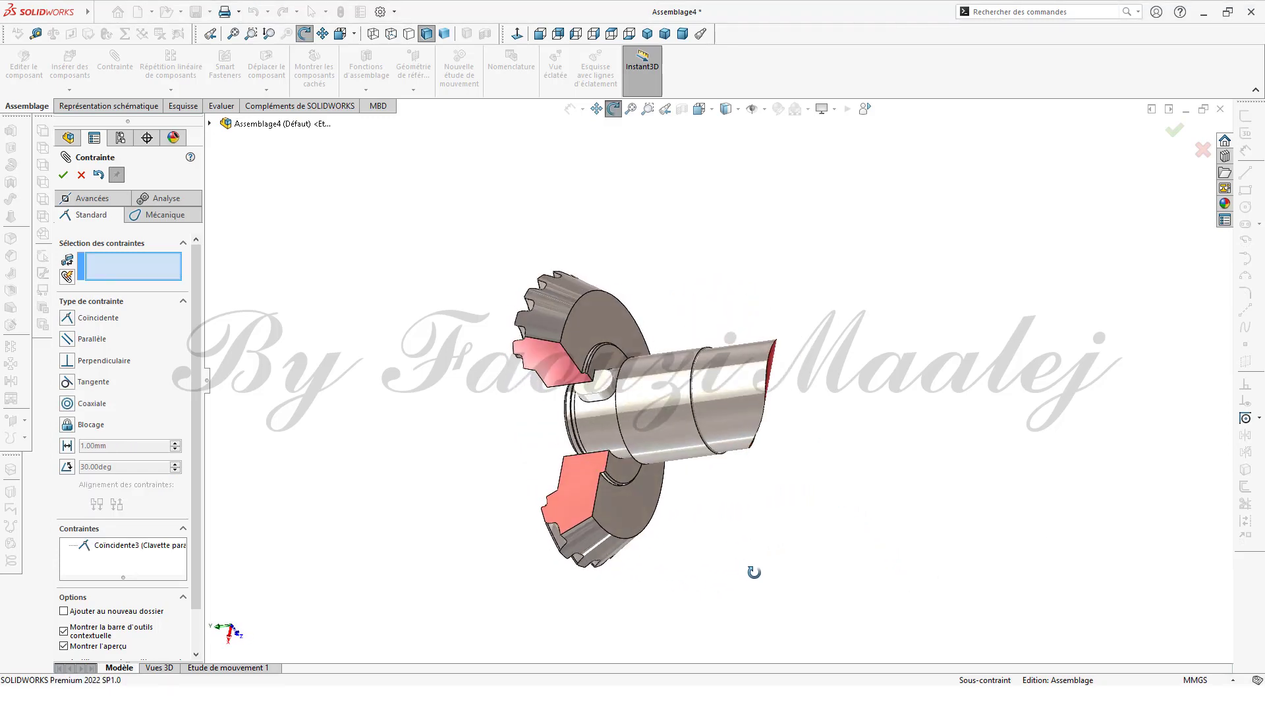
Mate the gear's rear hub face coincident with the shaft's shoulder face, and finish mating
left_click(606, 362)
middle_click_drag(715, 504, 788, 456)
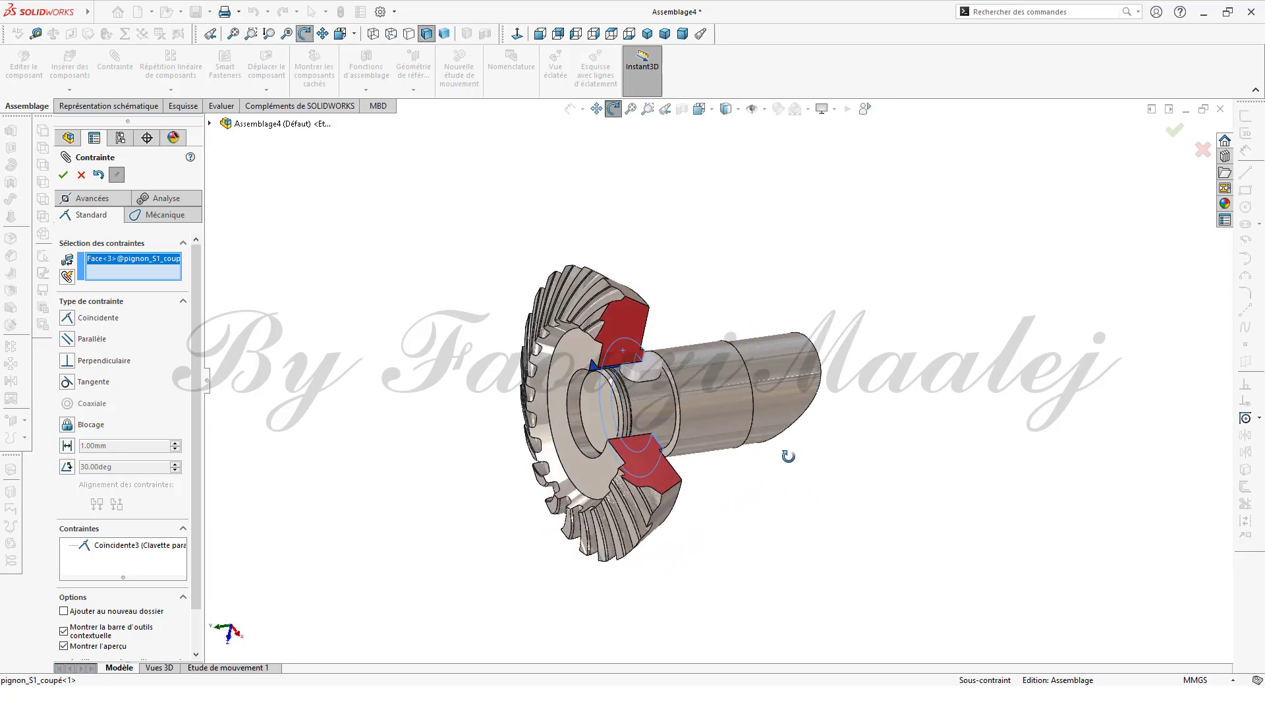
scroll(715, 445, "down", 5)
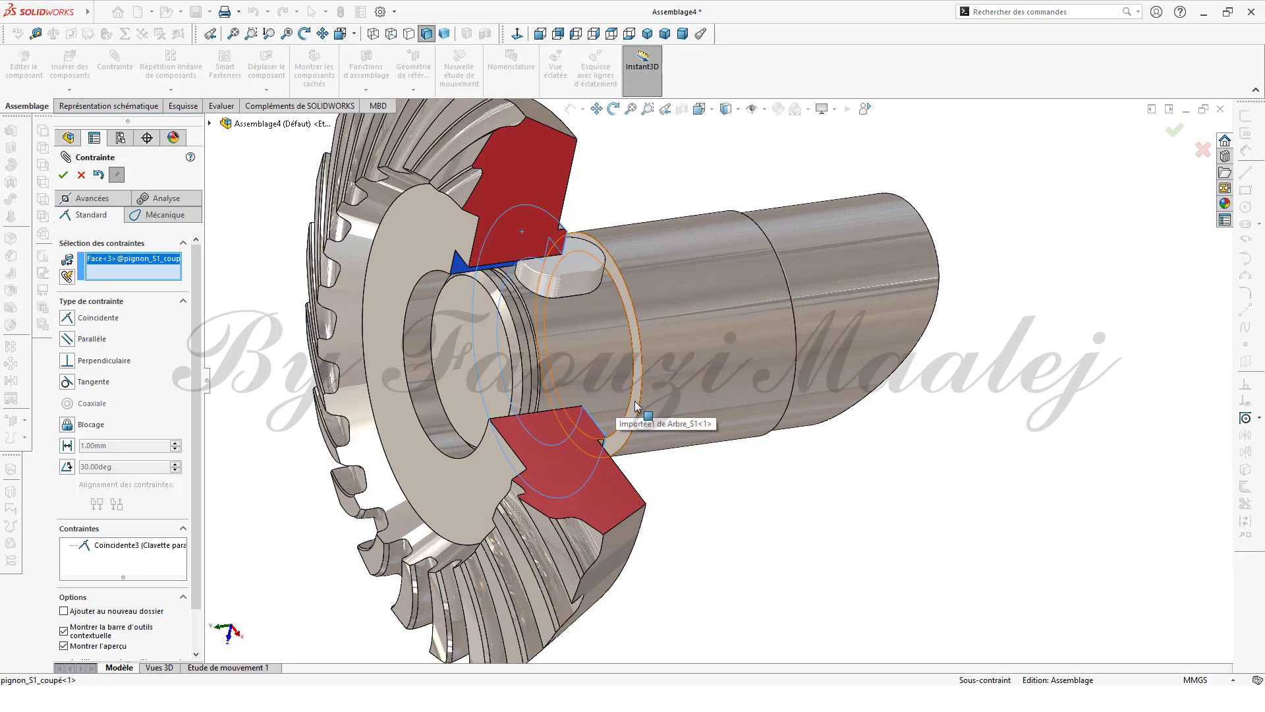
left_click(636, 406)
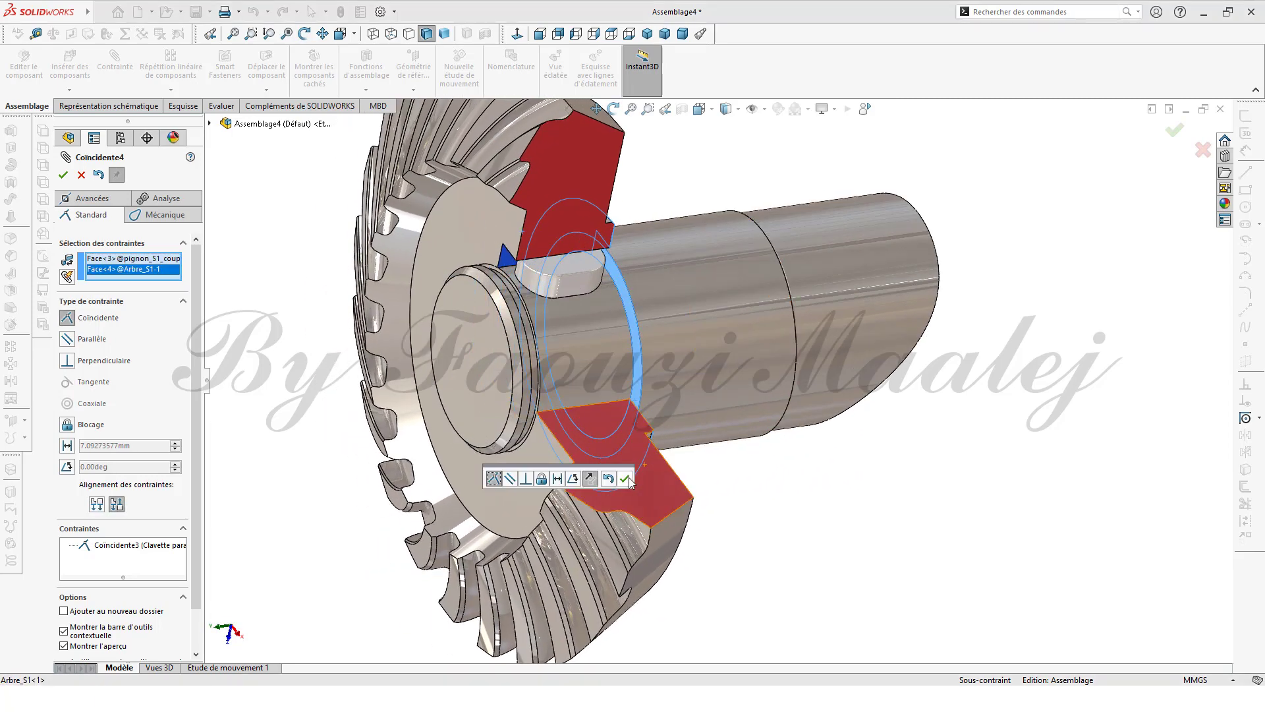
left_click(625, 478)
middle_click_drag(841, 524, 896, 487)
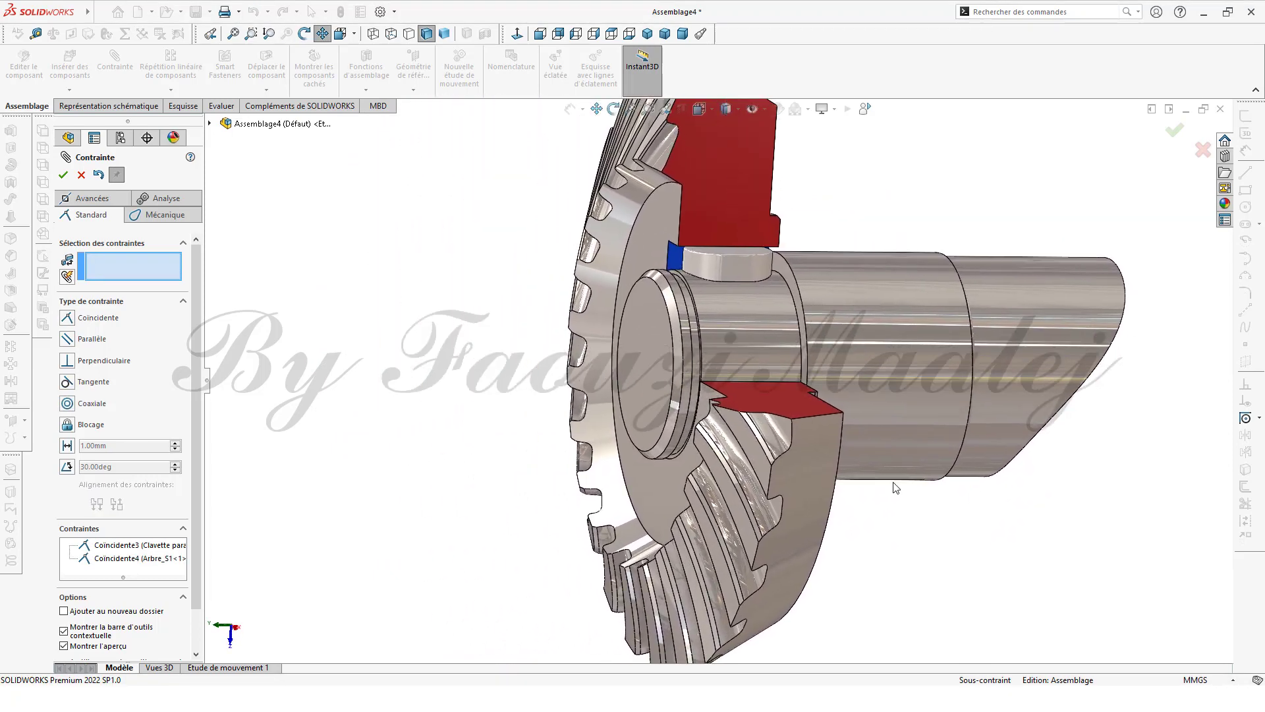
left_click(63, 175)
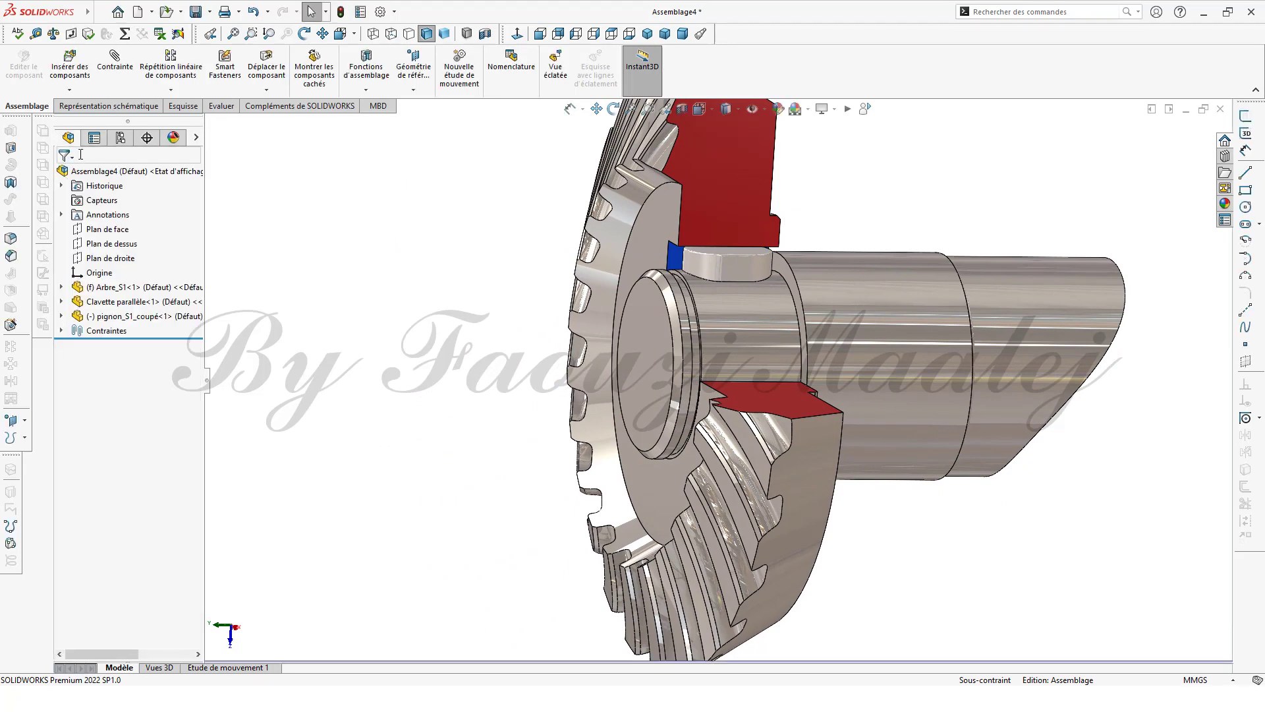
Insert the retaining ring Anneau élastique pour arbre 25 x 1.2_Coupé.SLDPRT and place it beside the gear
left_click(81, 73)
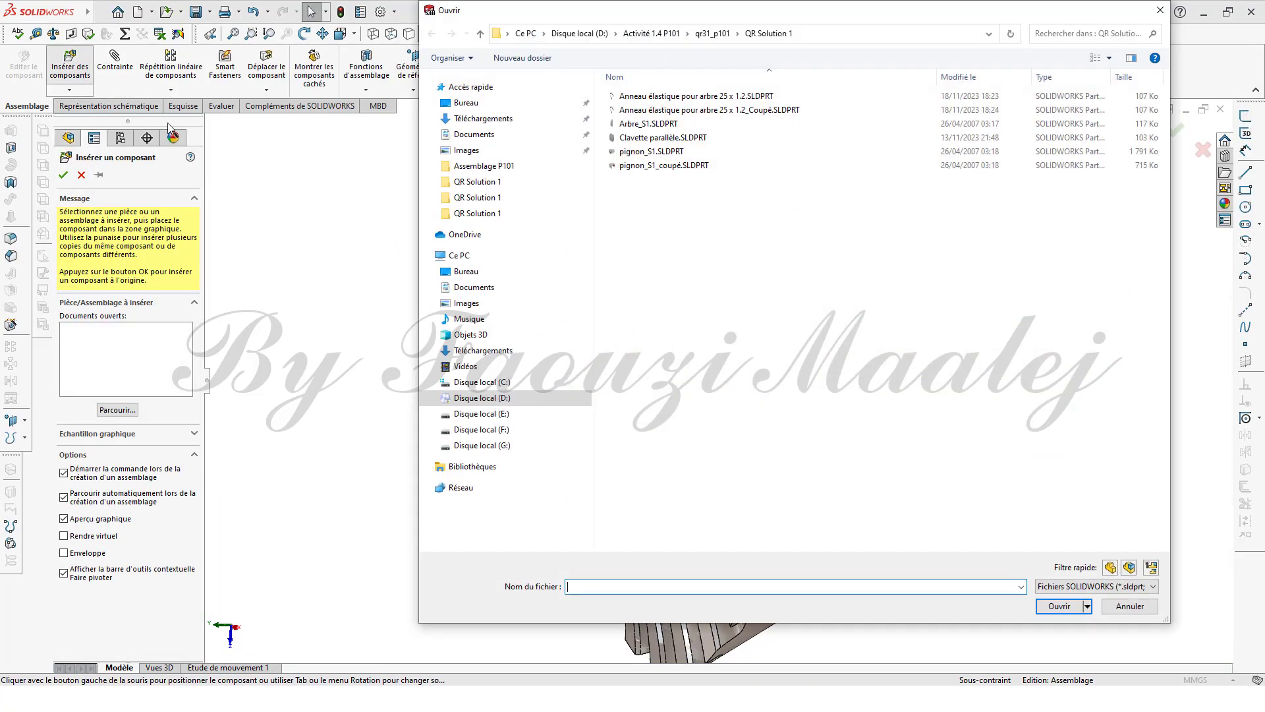
left_click(744, 110)
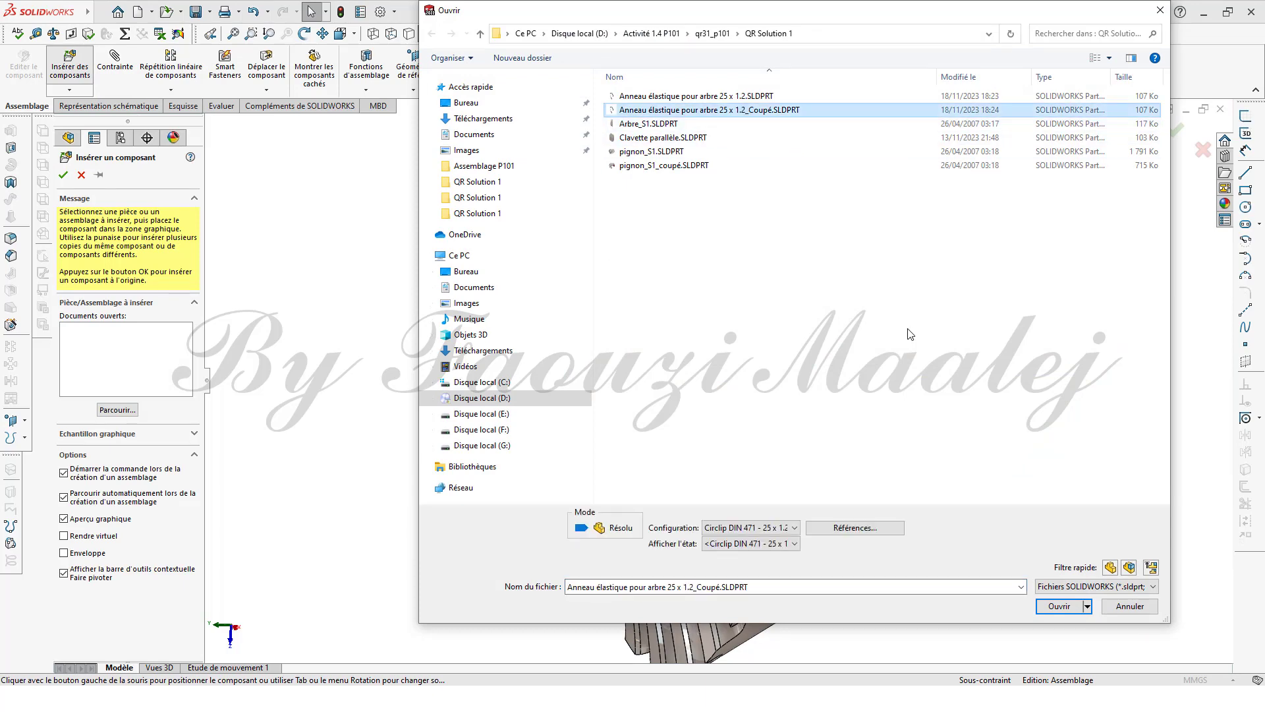
left_click(1062, 607)
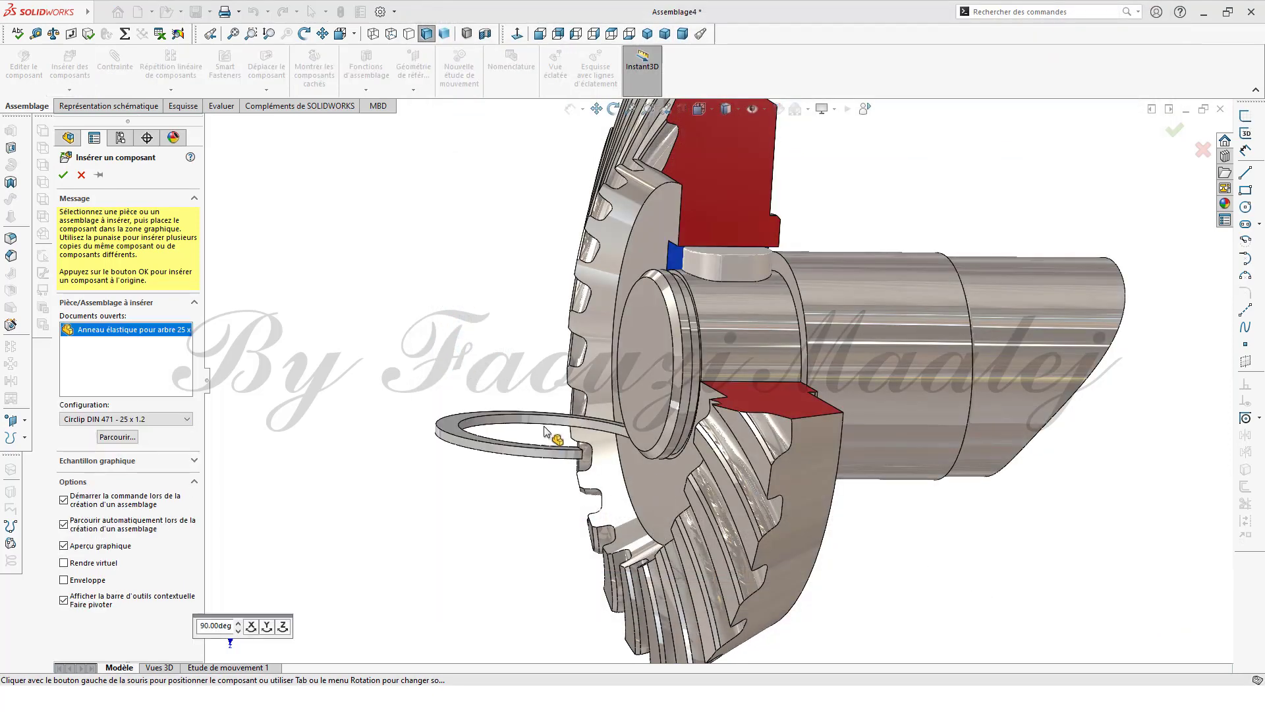
left_click(398, 338)
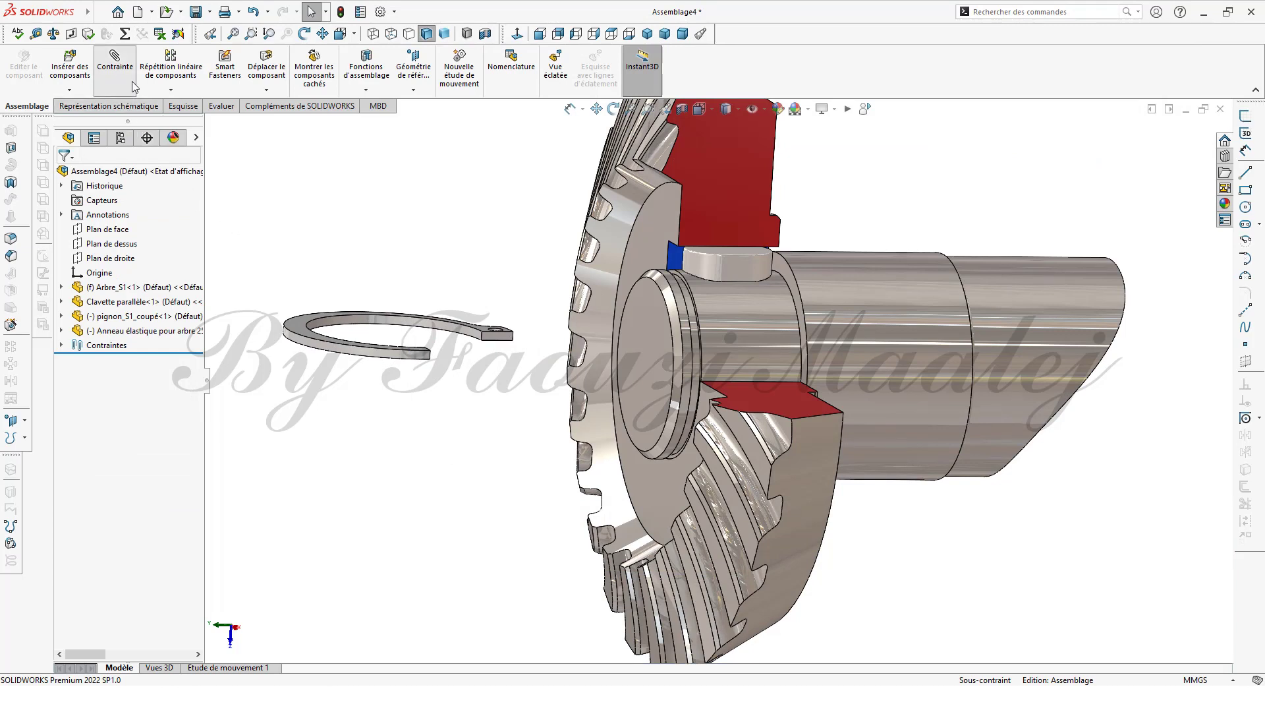
Add a concentric mate between the retaining ring's inner cylindrical face and the bottom face of the shaft's ring groove
left_click(352, 317)
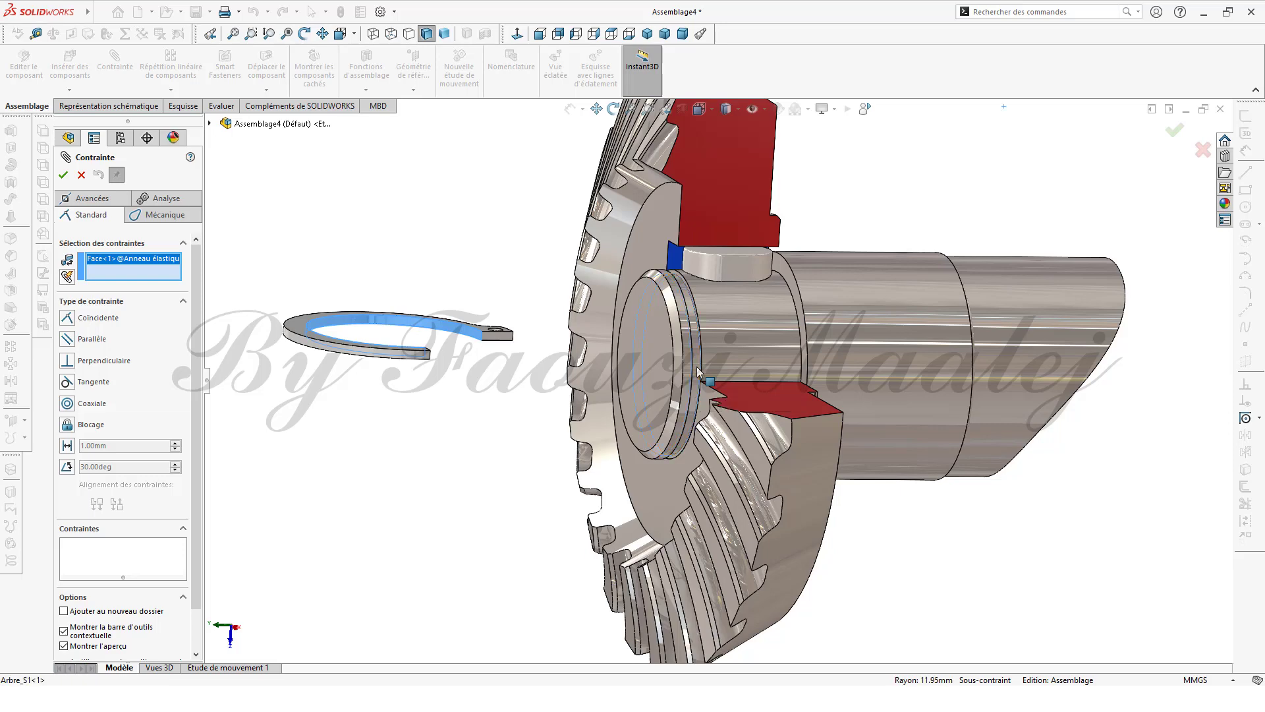
left_click(691, 398)
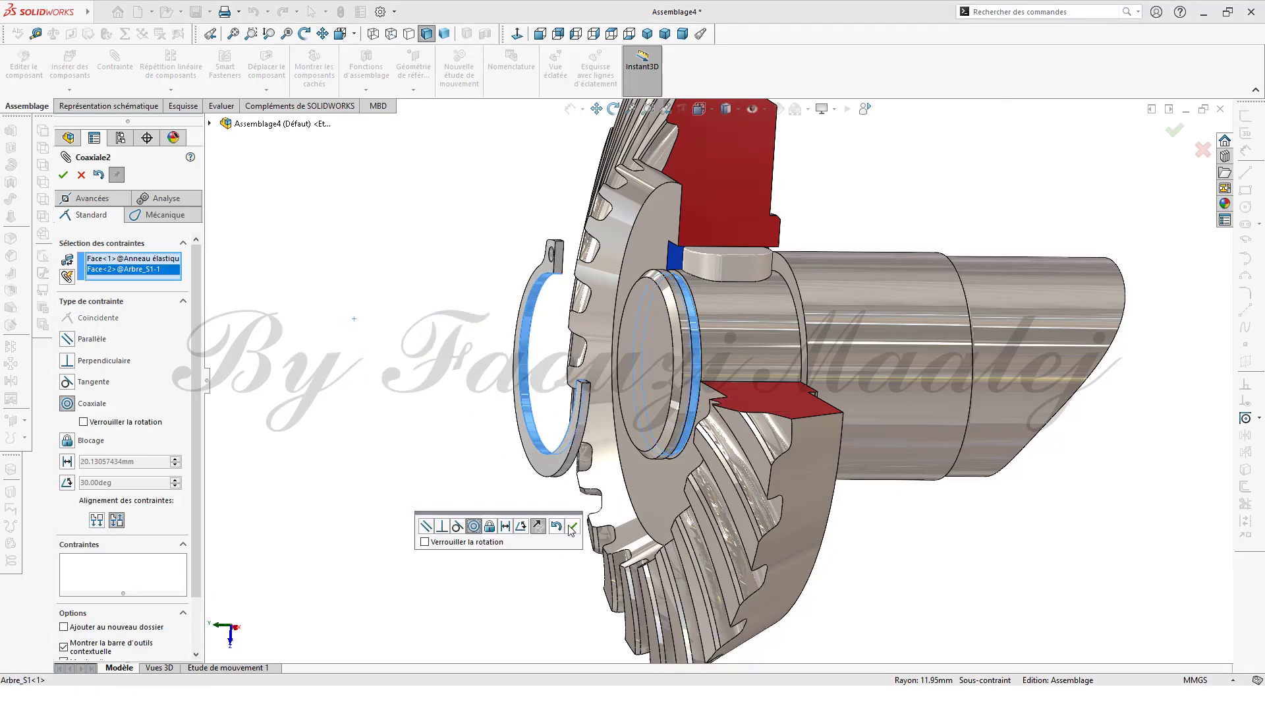
left_click(572, 526)
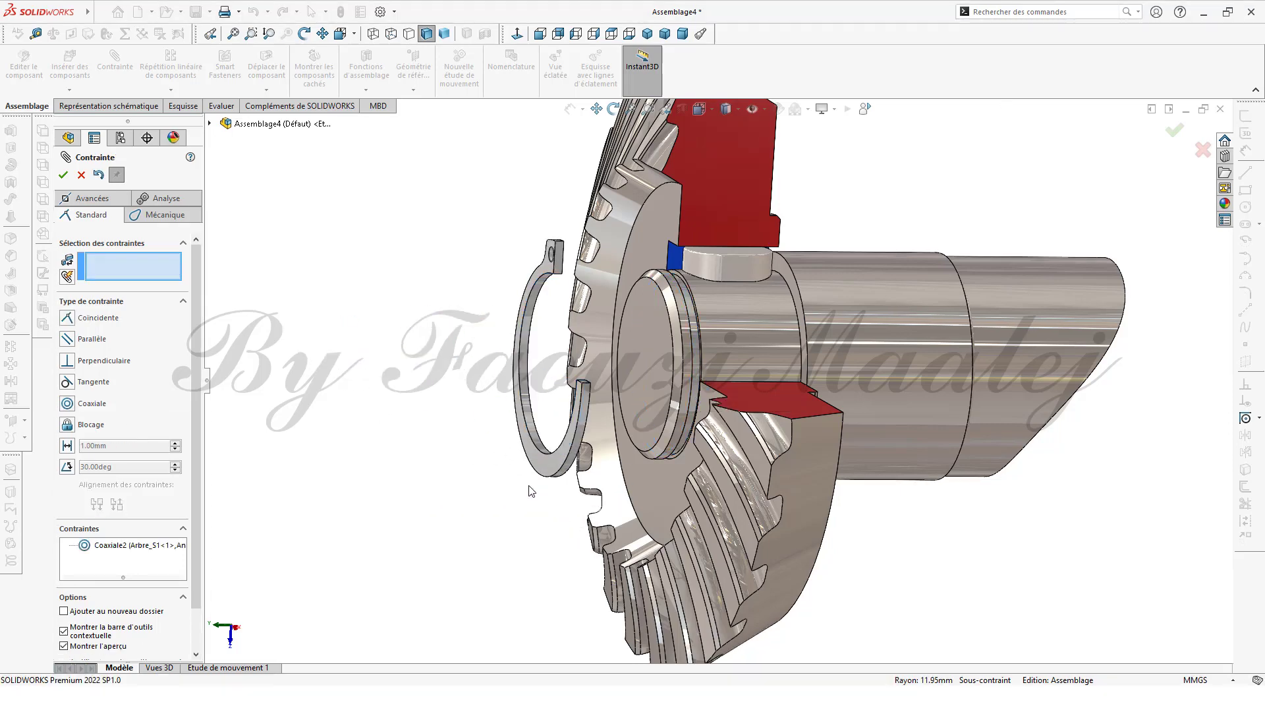
Mate the side wall of the shaft's ring groove coincident with the retaining ring's flat face, and finish mating
middle_click_drag(530, 491, 500, 493)
scroll(647, 306, "down", 5)
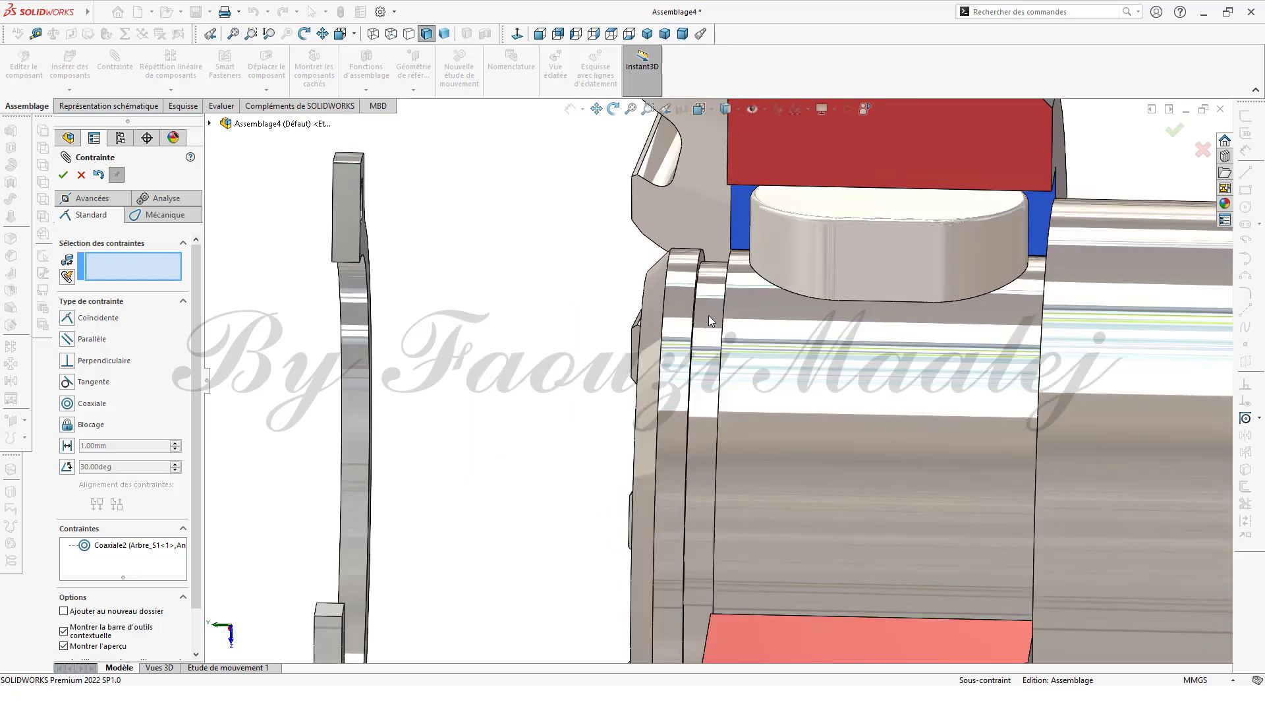
scroll(709, 315, "down", 5)
key("Escape")
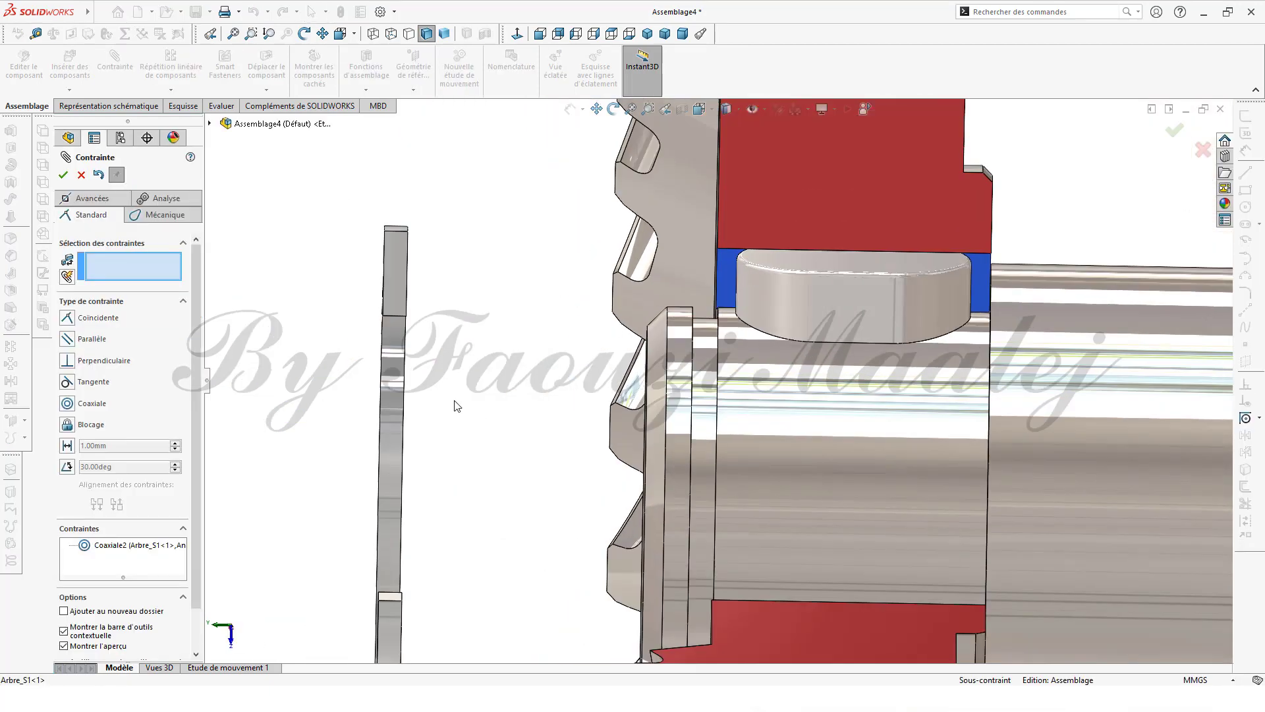
middle_click_drag(457, 405, 439, 394)
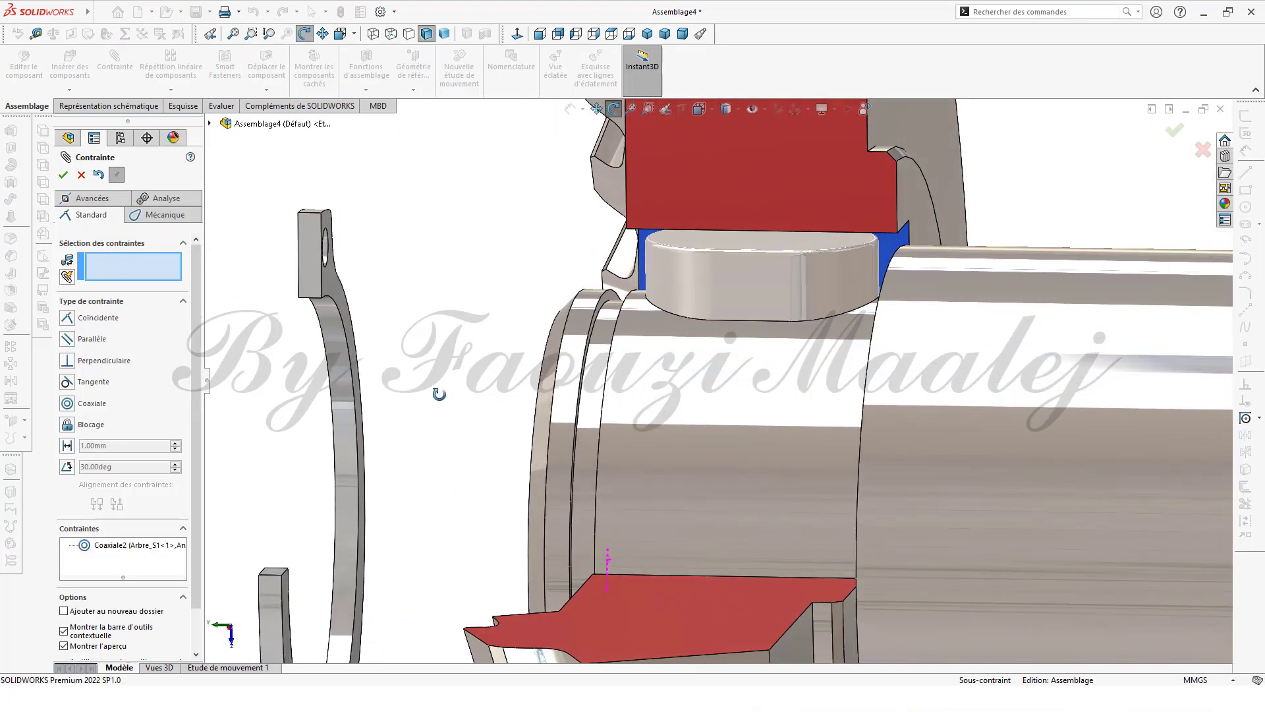
left_click(593, 330)
scroll(534, 357, "up", 4)
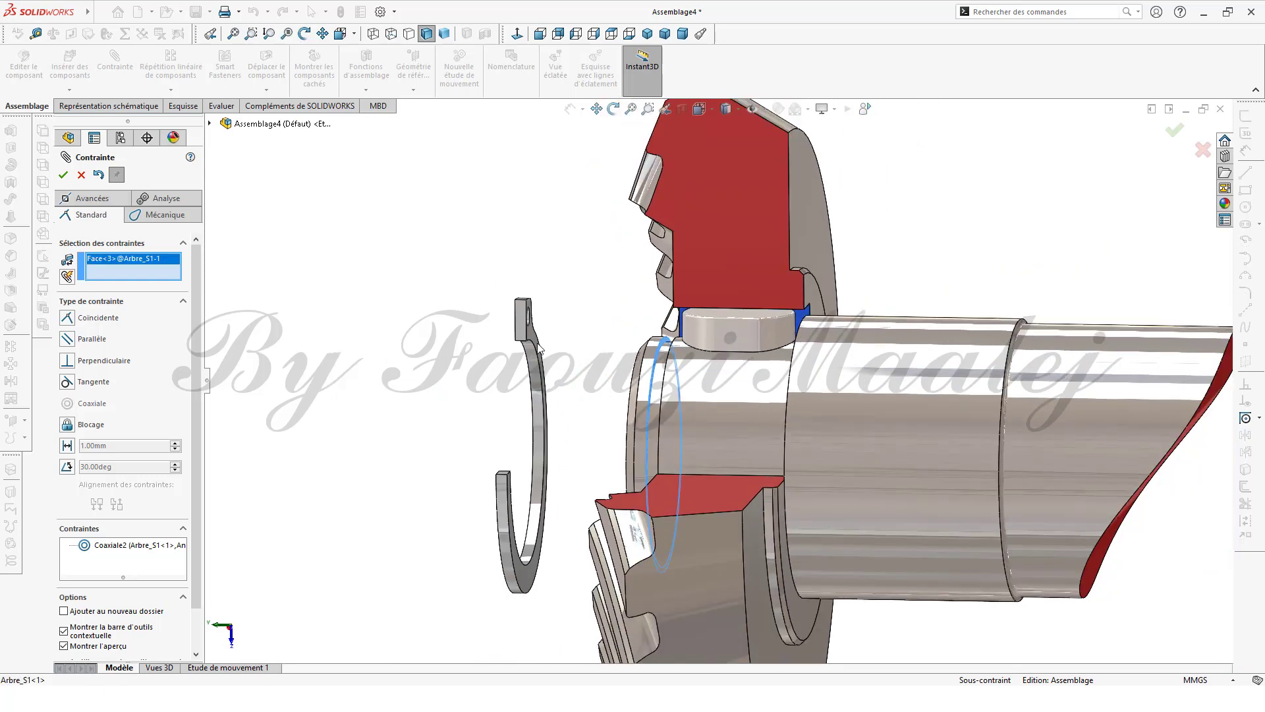
middle_click_drag(535, 357, 619, 338)
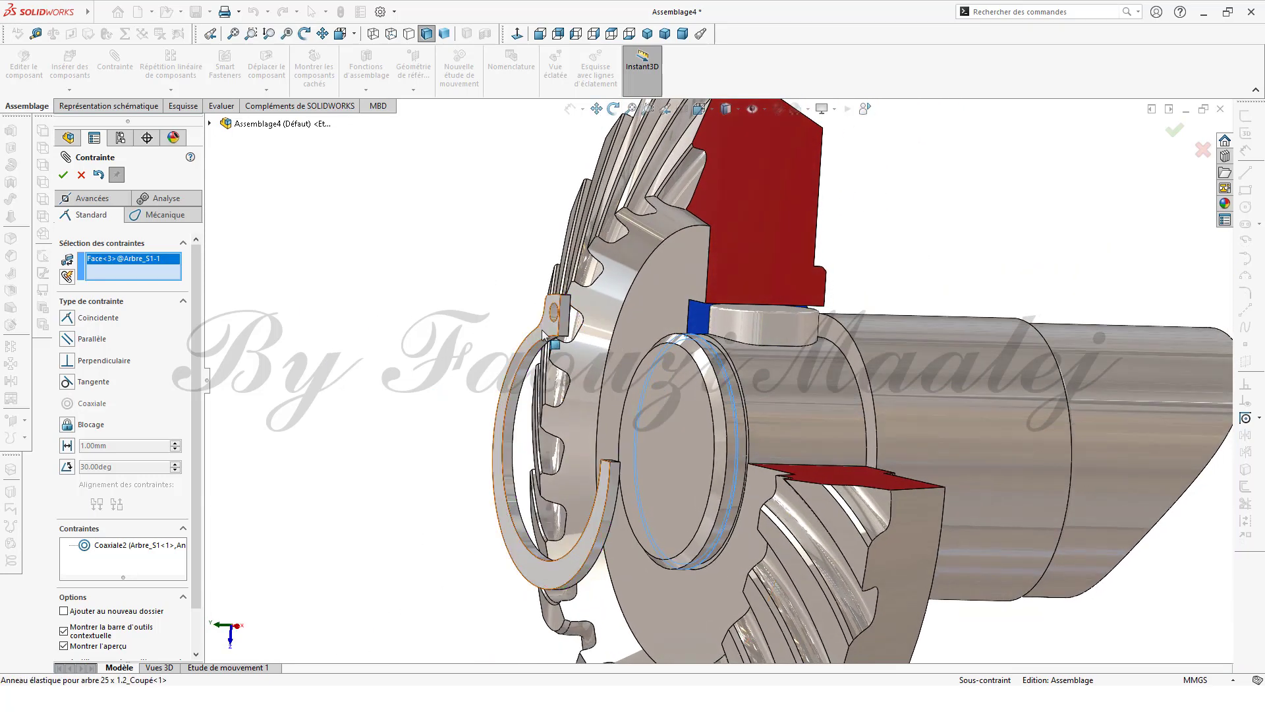
left_click(550, 338)
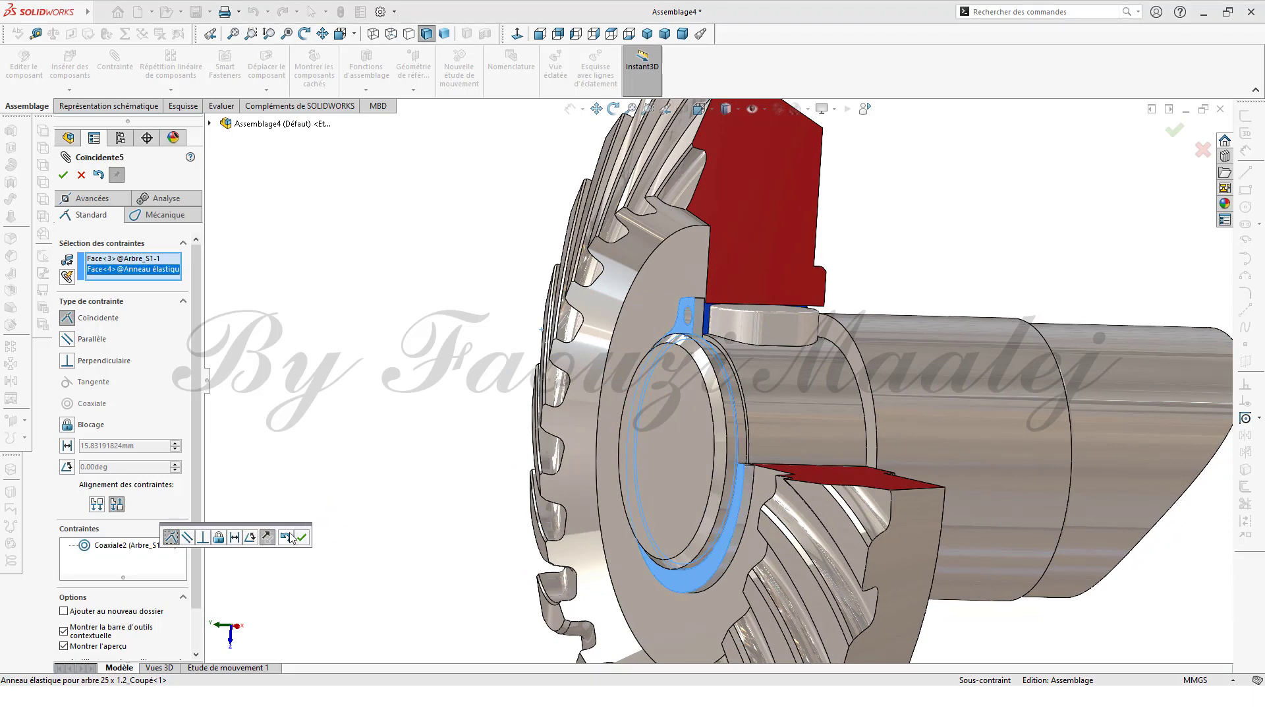
left_click(301, 539)
scroll(757, 357, "down", 5)
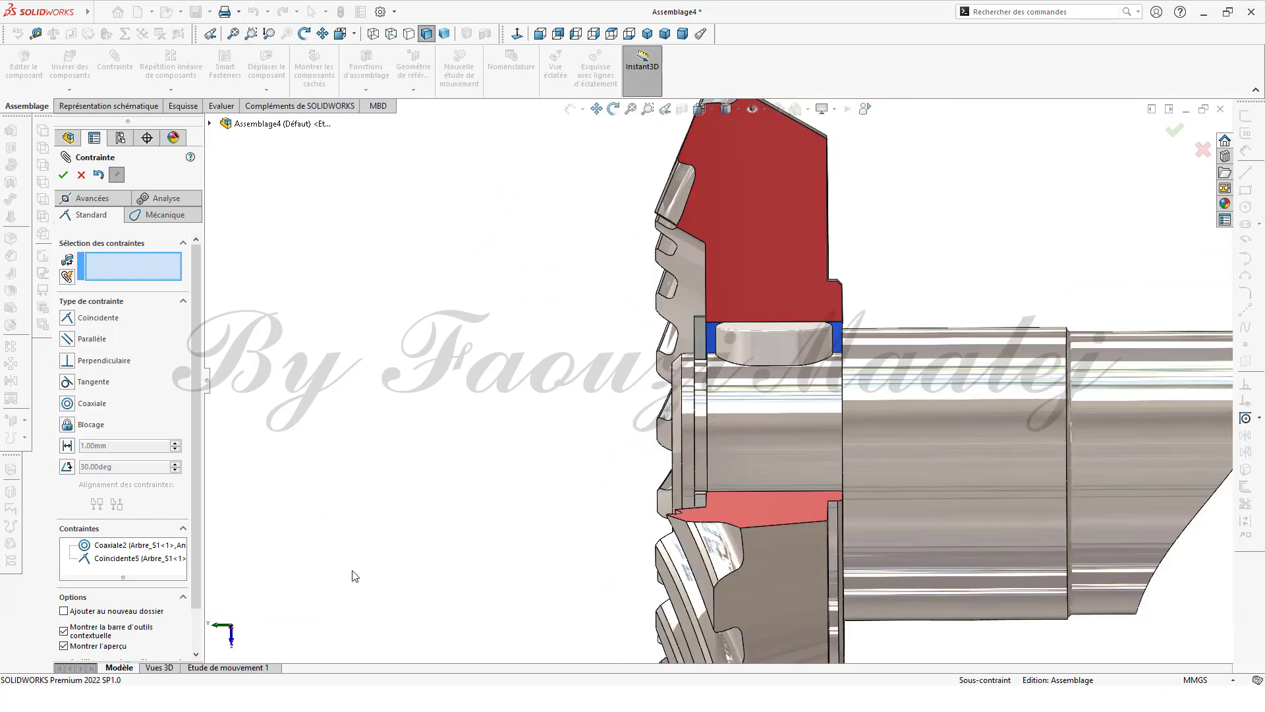
middle_click_drag(352, 571, 407, 585)
scroll(408, 584, "up", 2)
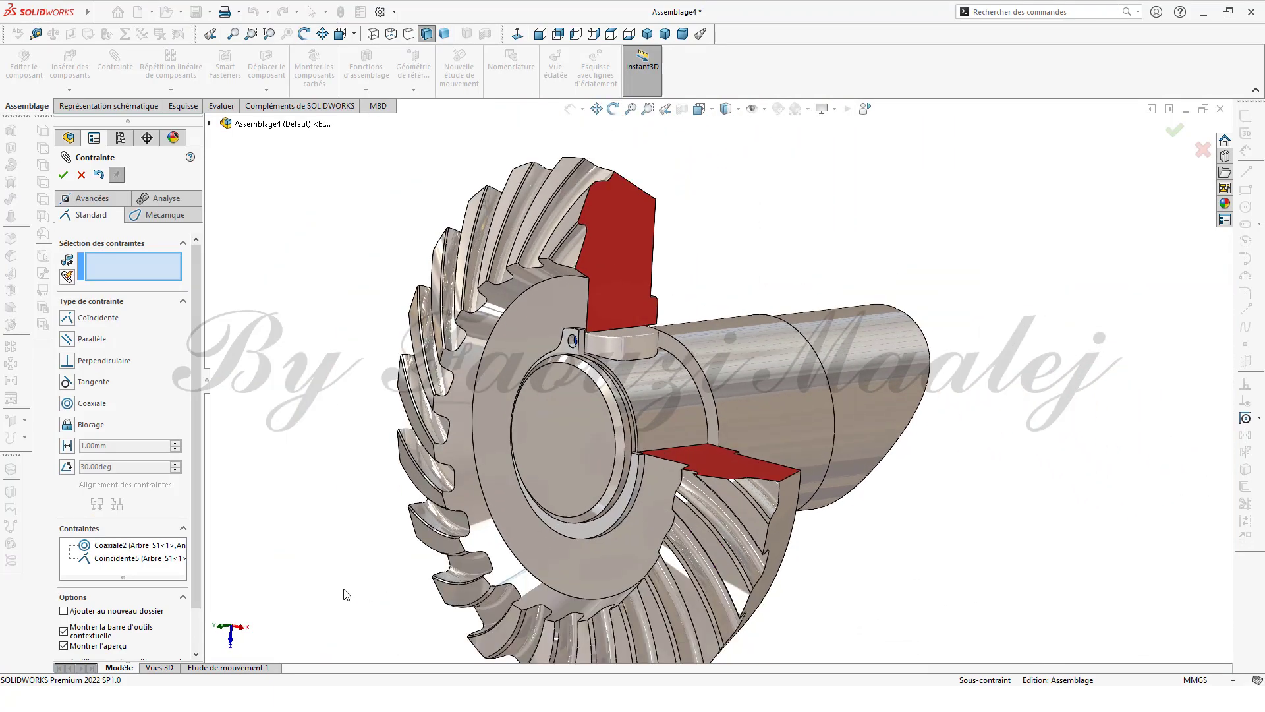
scroll(343, 589, "up", 1)
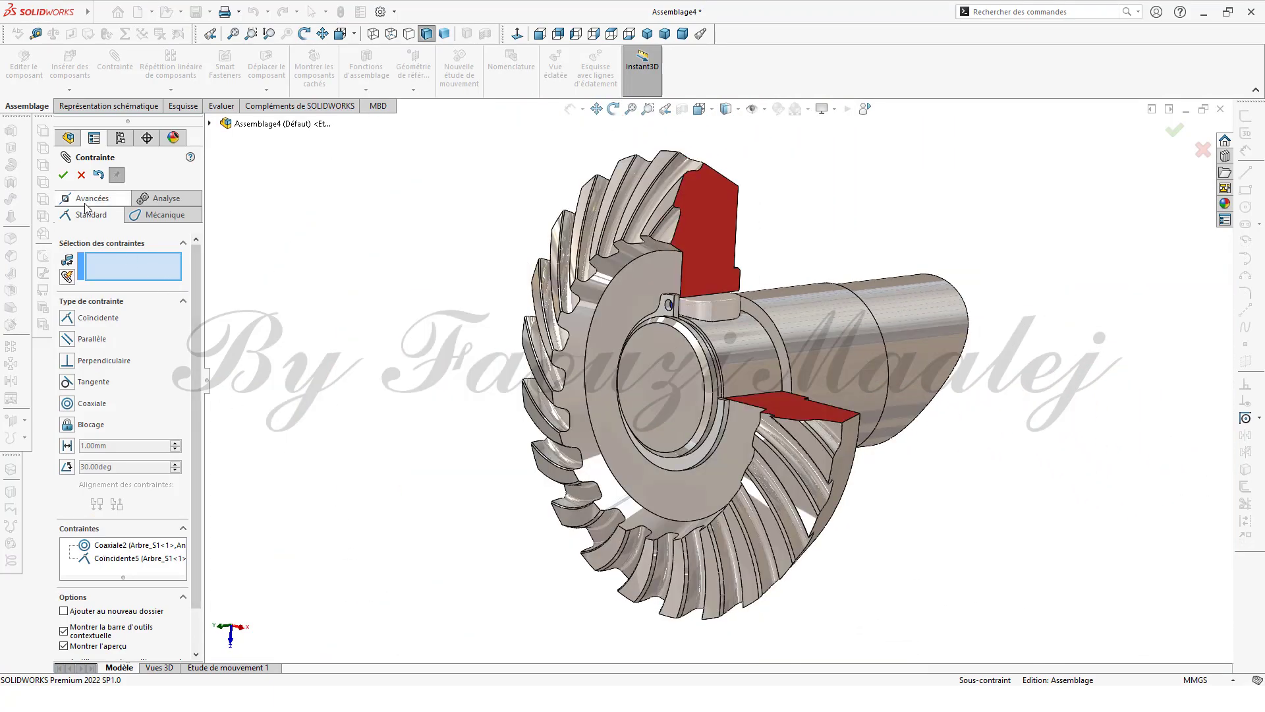
left_click(63, 174)
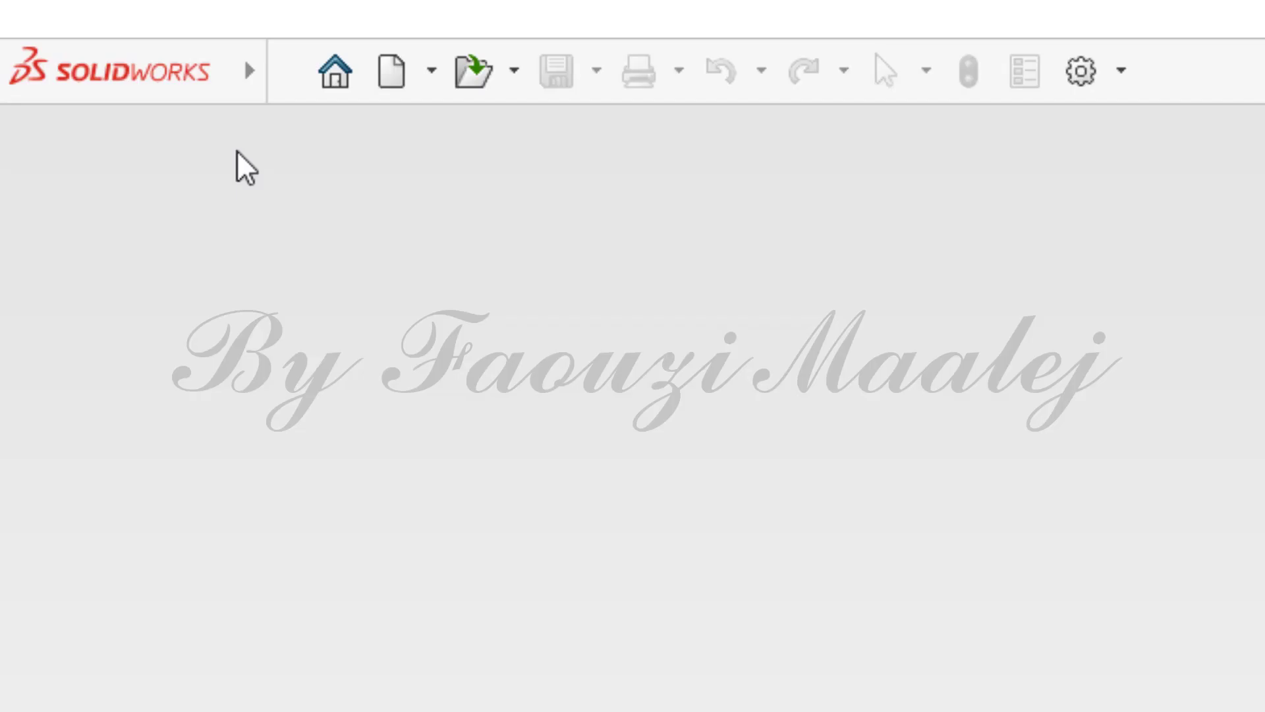
Create a new assembly document
left_click(295, 73)
left_click(370, 135)
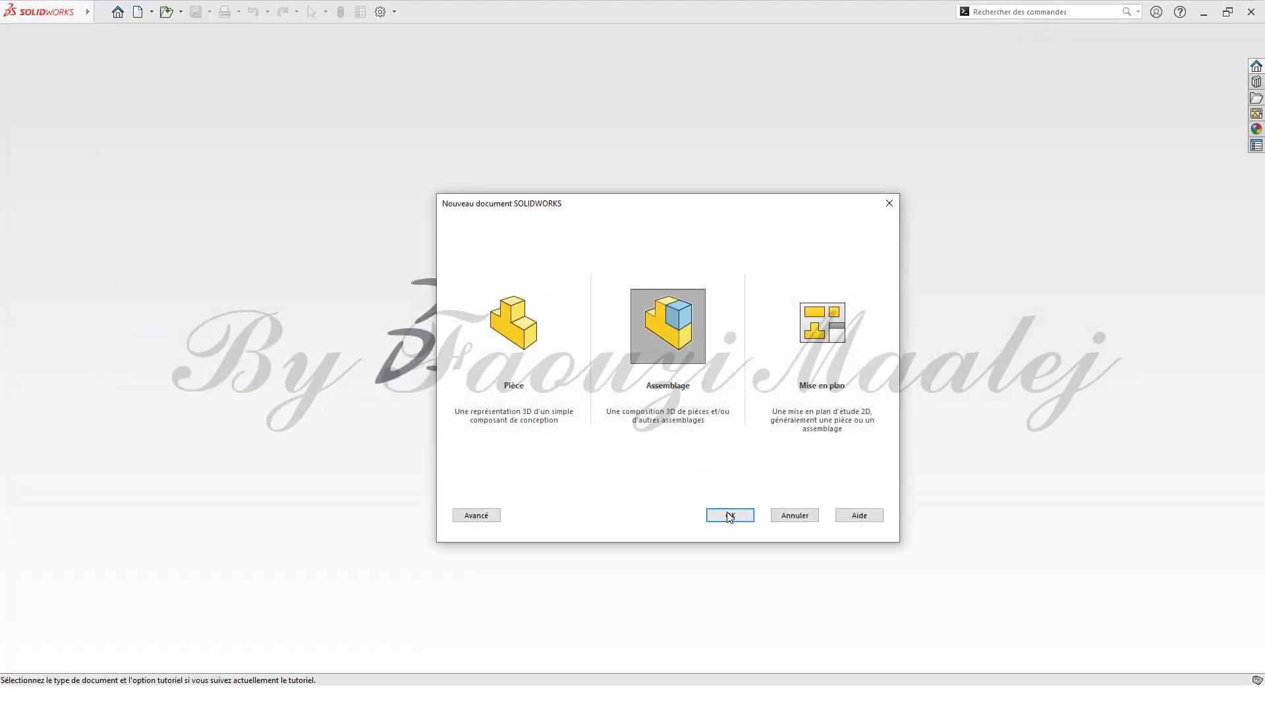
left_click(729, 515)
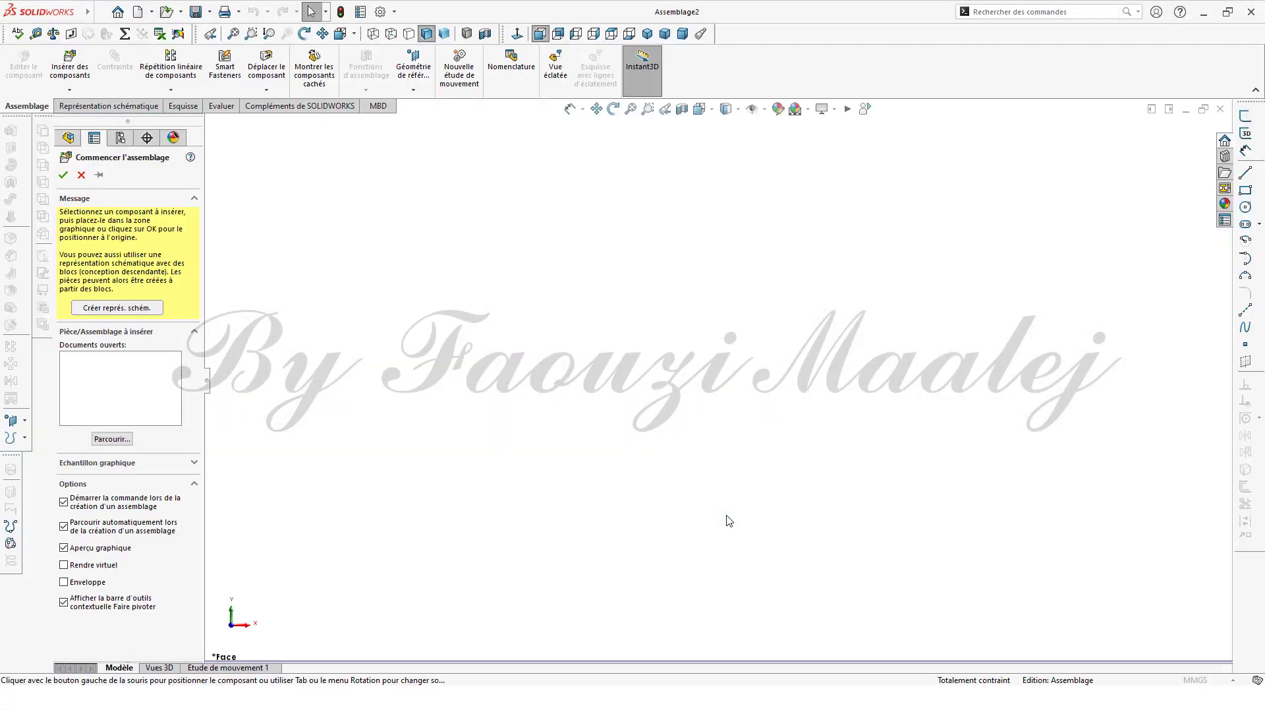
Insert the shaft Arbre_S1.SLDPRT as the first component and place it in the assembly
left_click(652, 124)
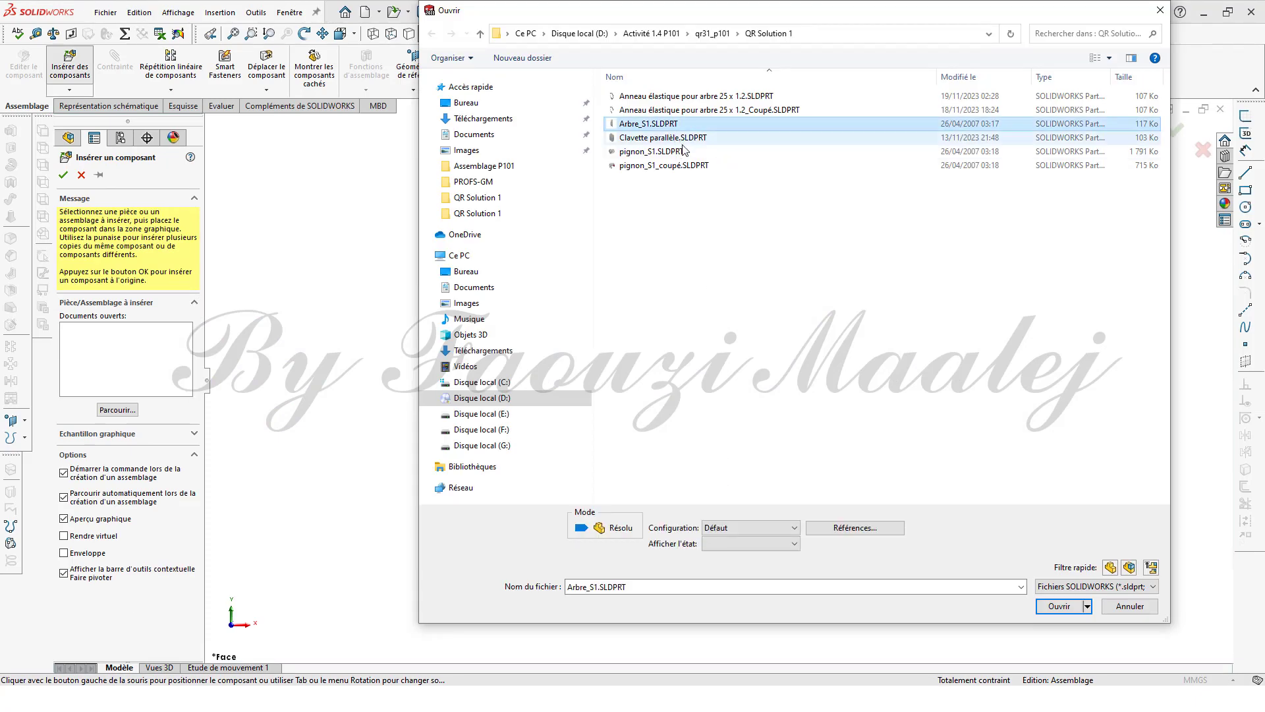
left_click(1058, 606)
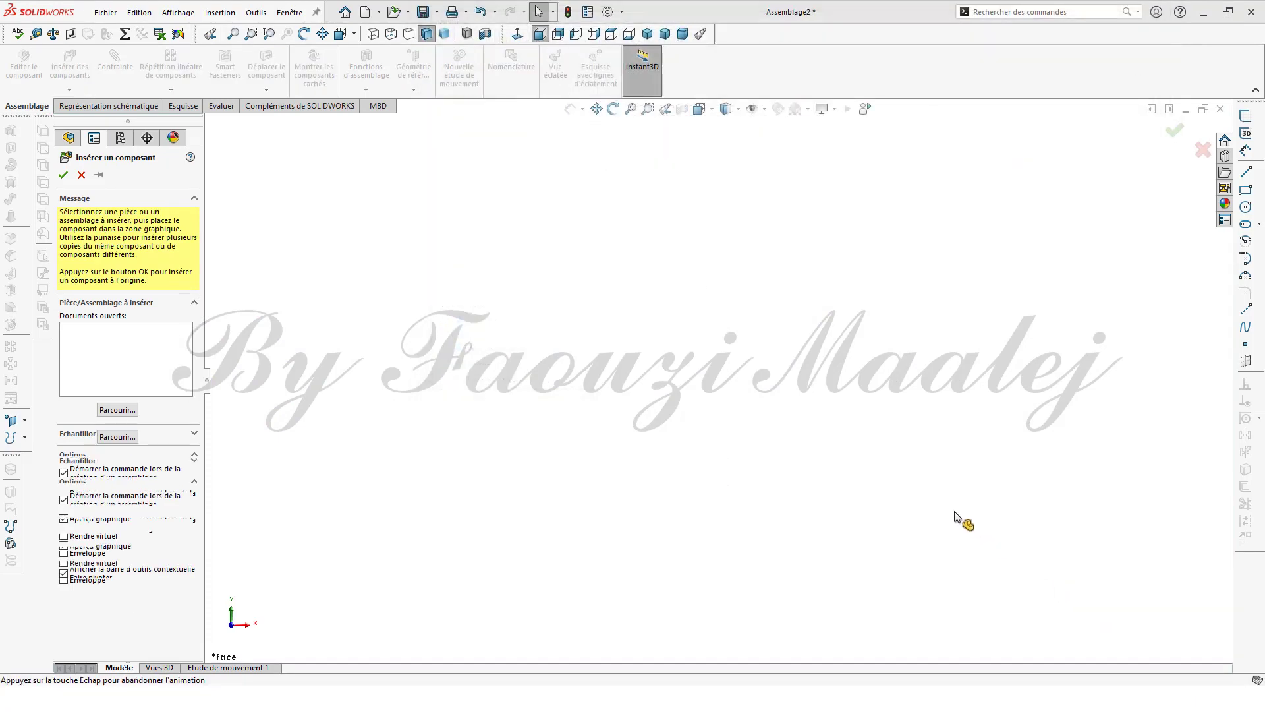
left_click(738, 382)
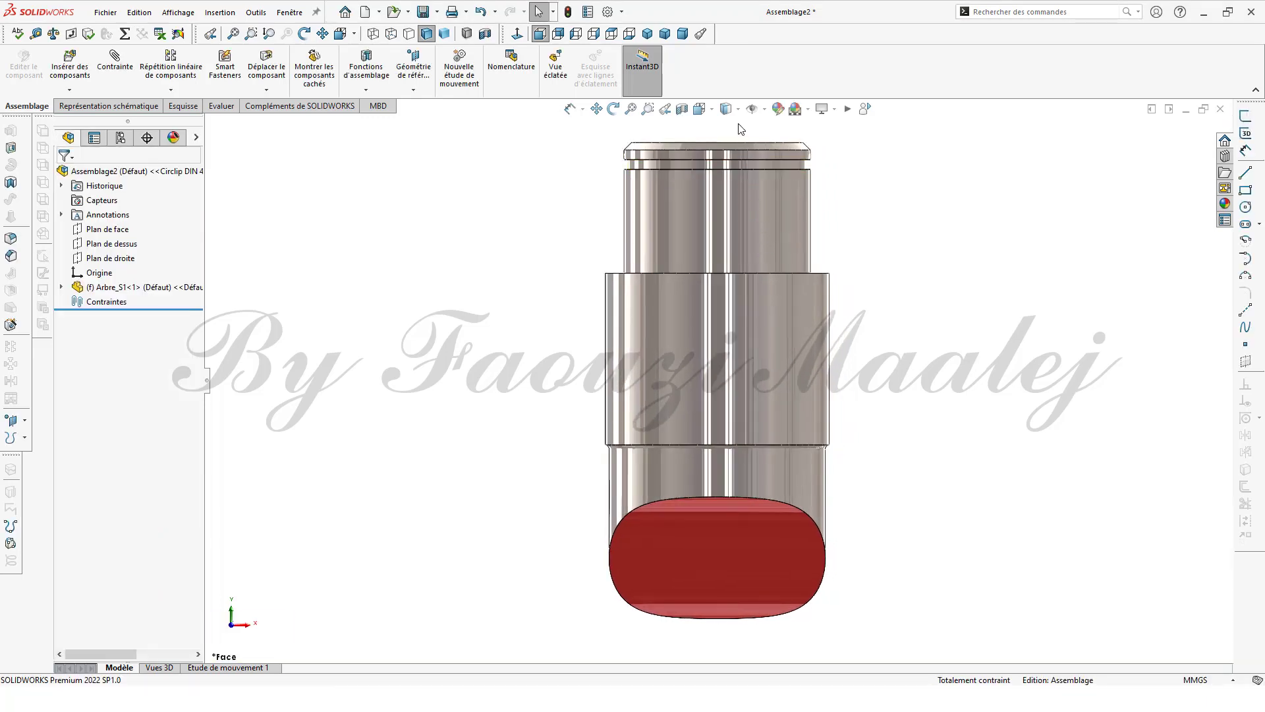
Insert the parallel key Clavette parallèle.SLDPRT and place it beside the shaft's keyed end
middle_click_drag(738, 129, 637, 499)
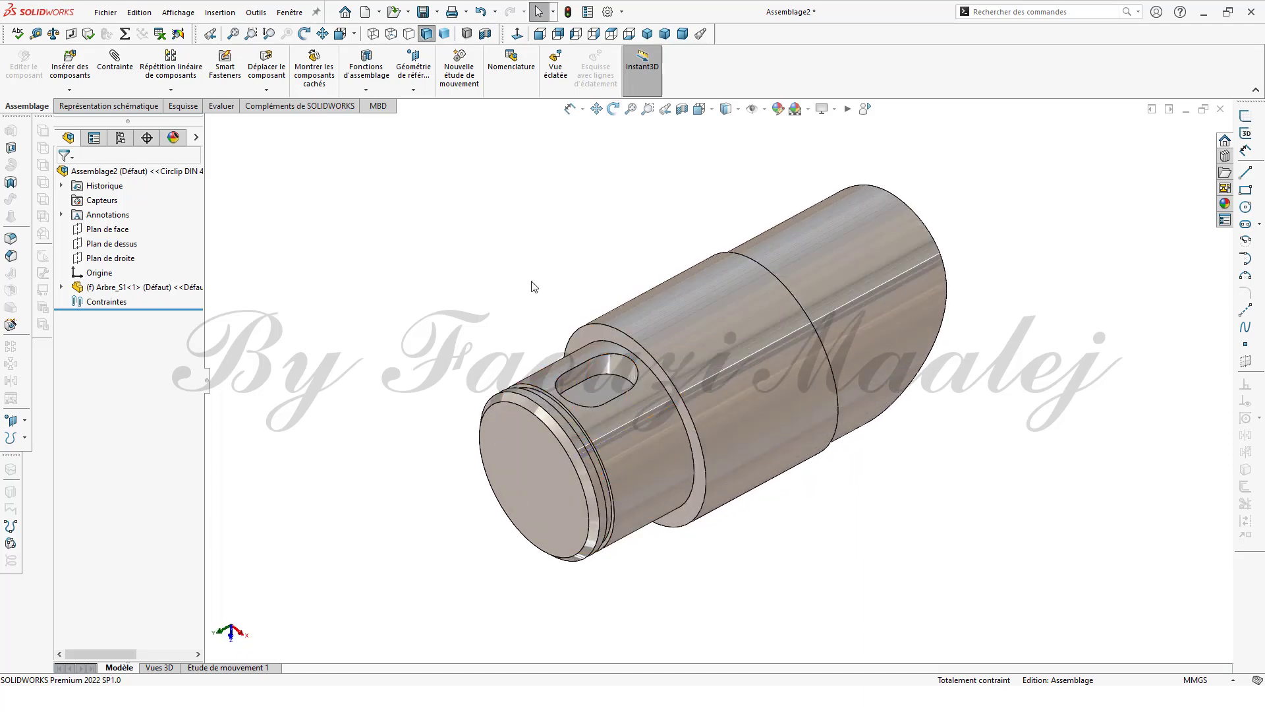
left_click(66, 65)
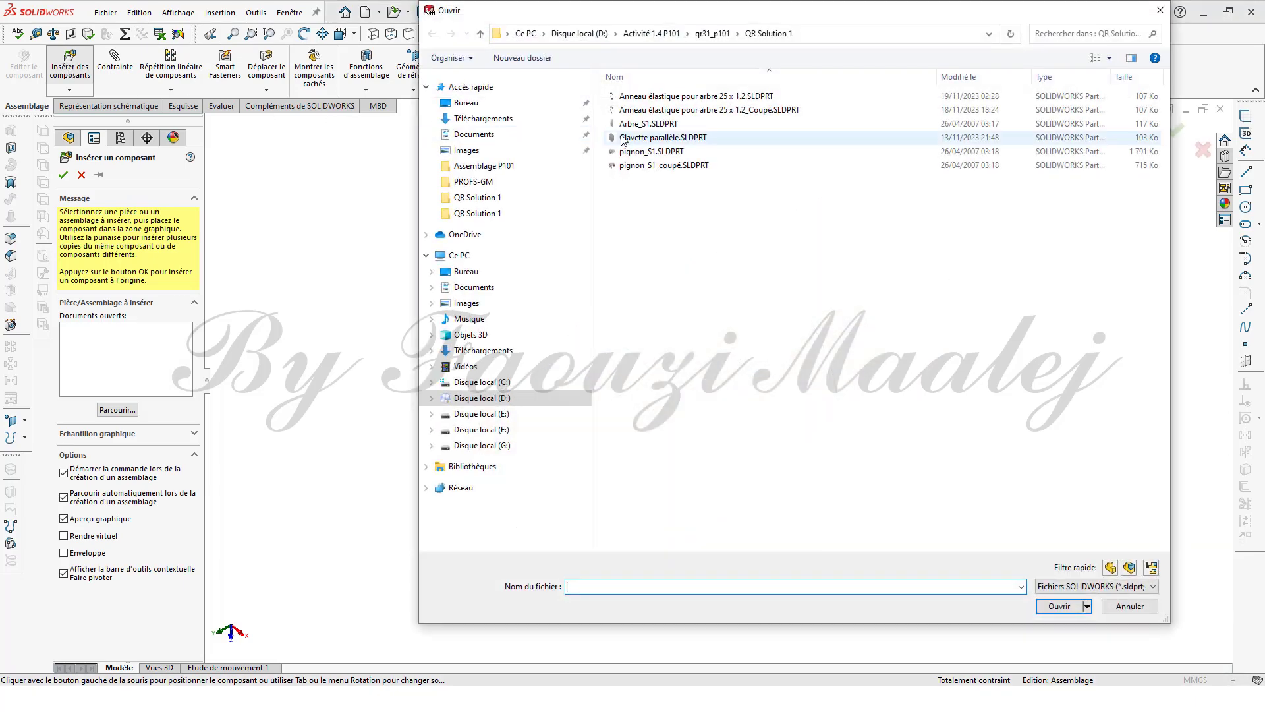
left_click(658, 138)
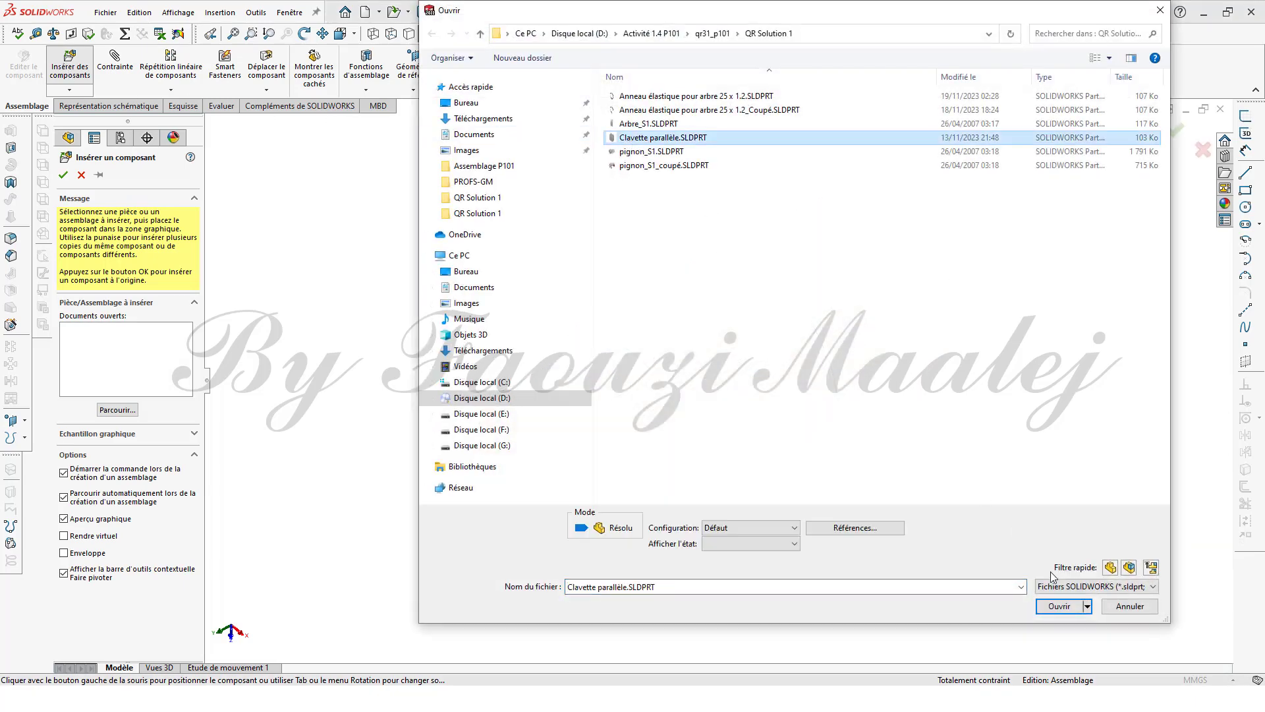
left_click(1060, 606)
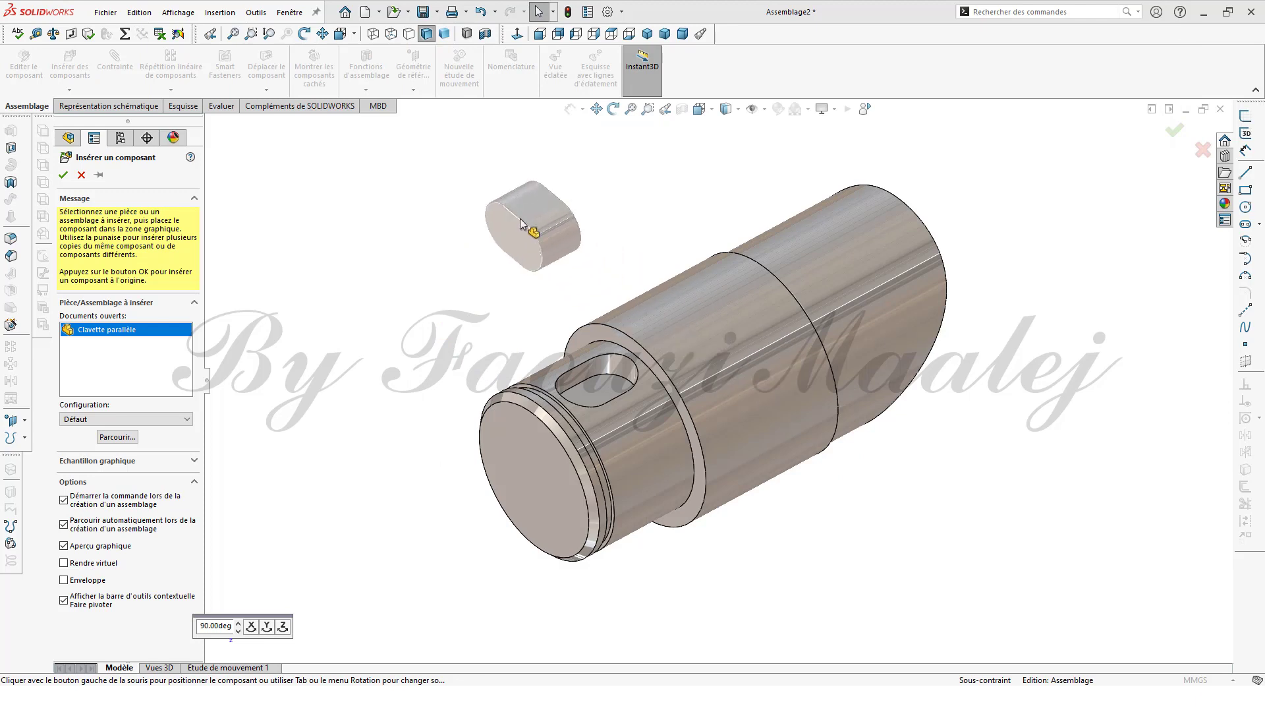
left_click(415, 168)
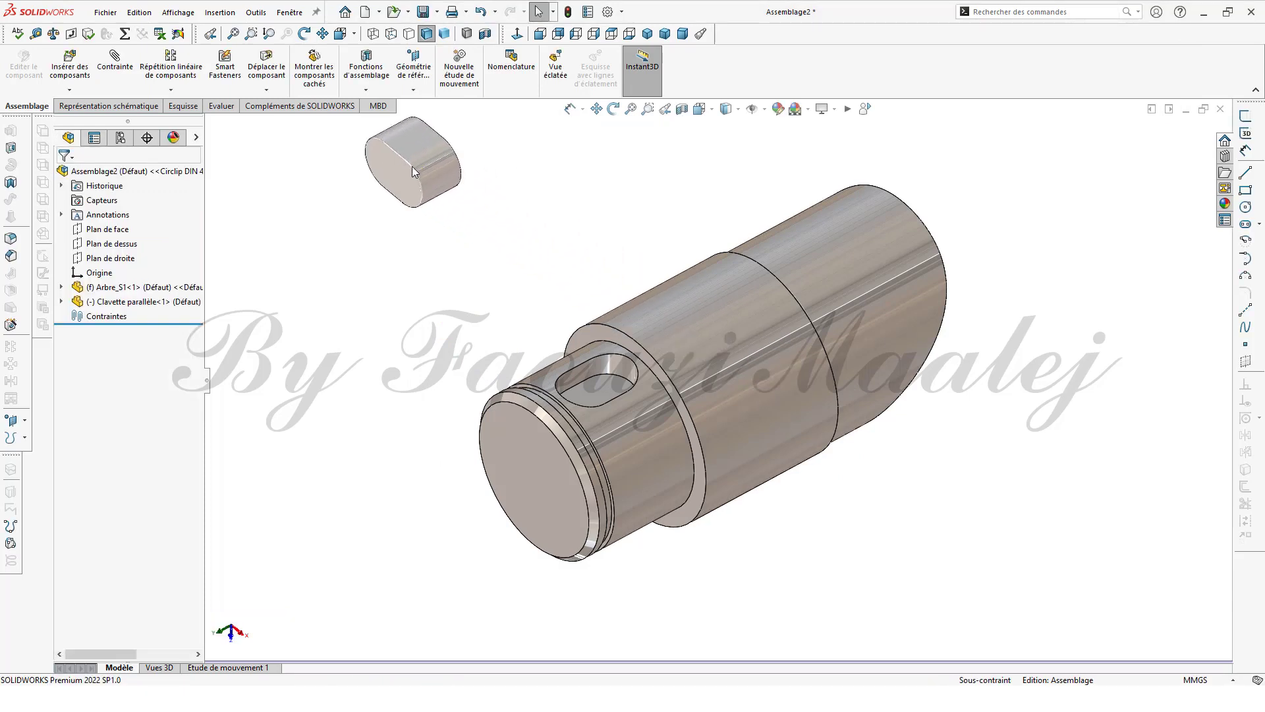
Add a coincident mate between the key's flat base face and the floor of the shaft's keyway
left_click(118, 71)
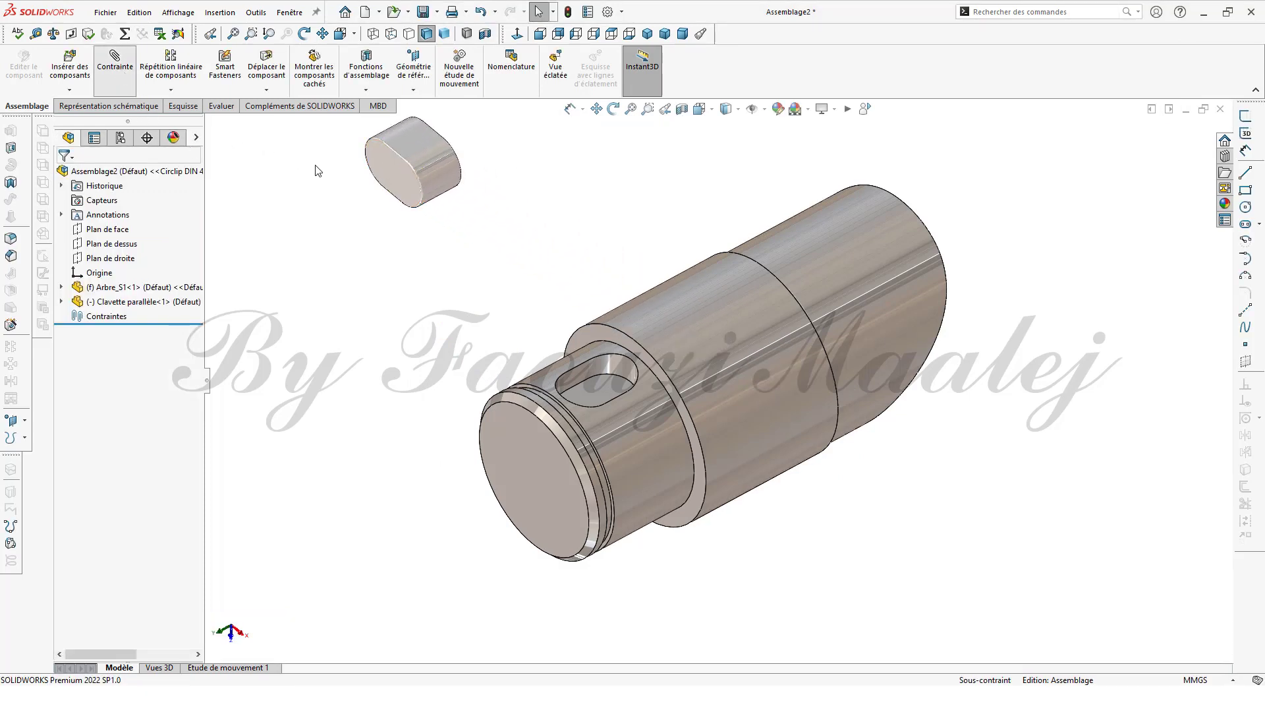
left_click(389, 172)
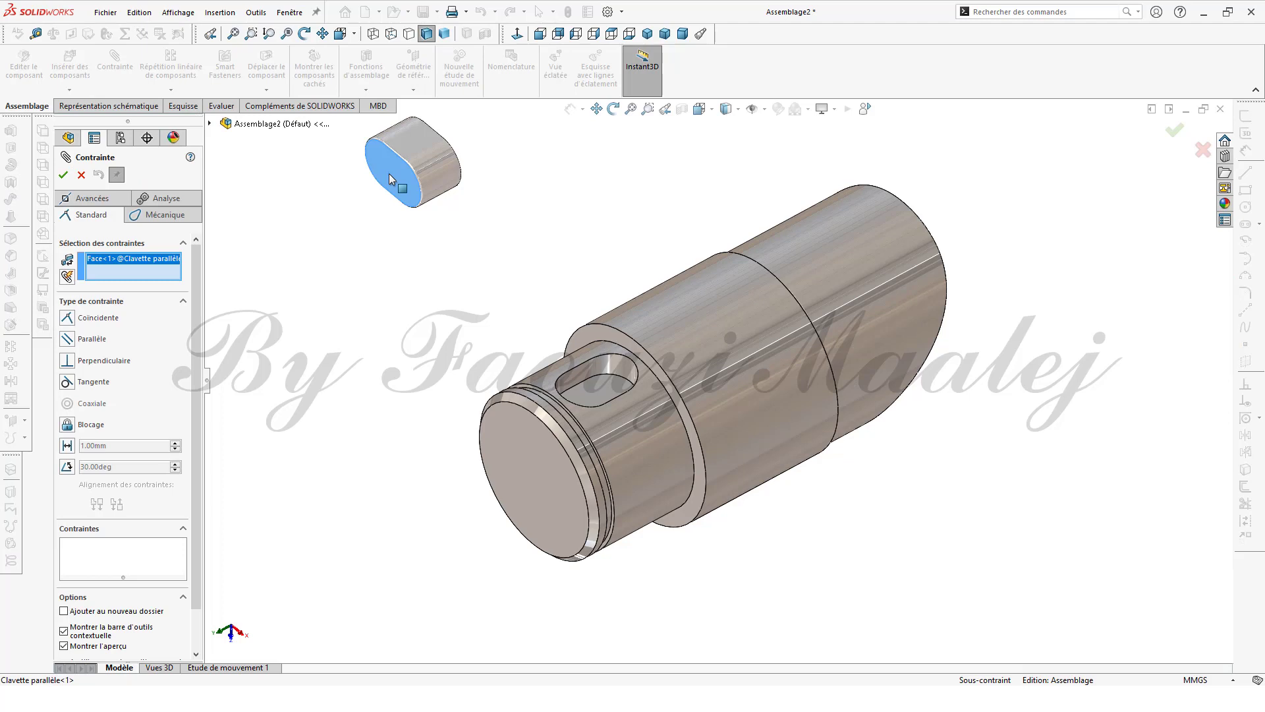
left_click(609, 387)
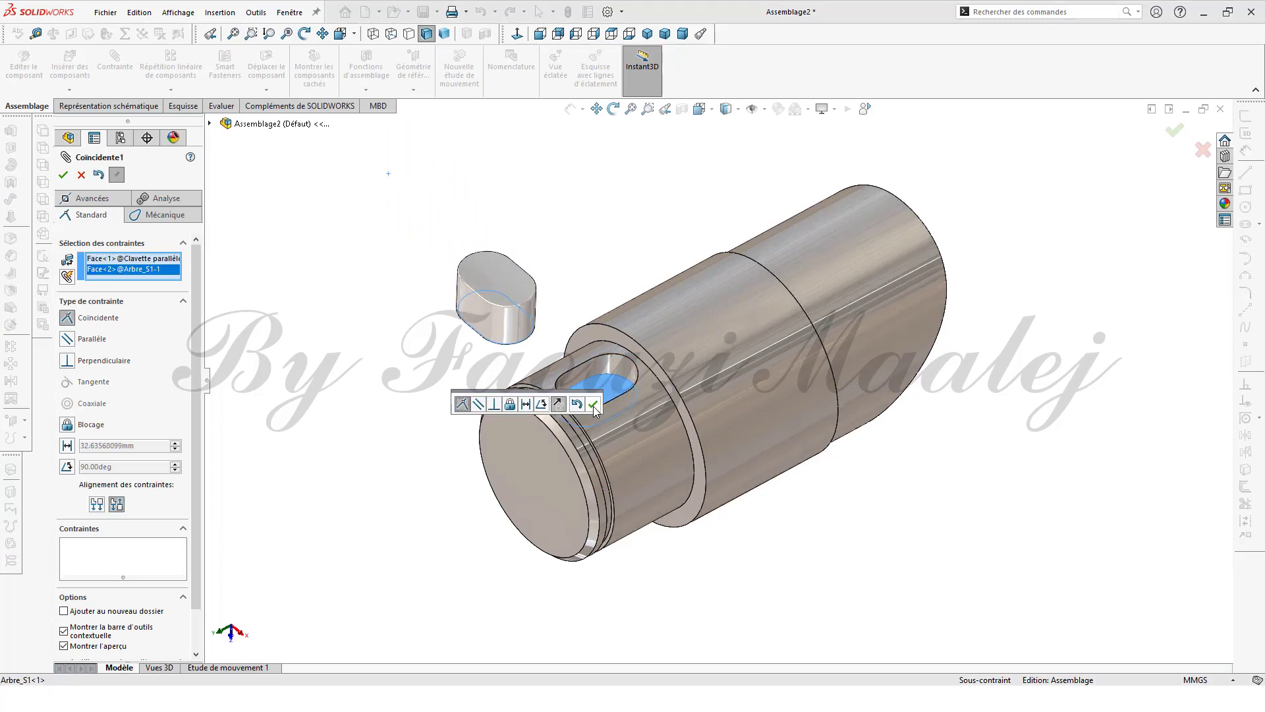
left_click(593, 405)
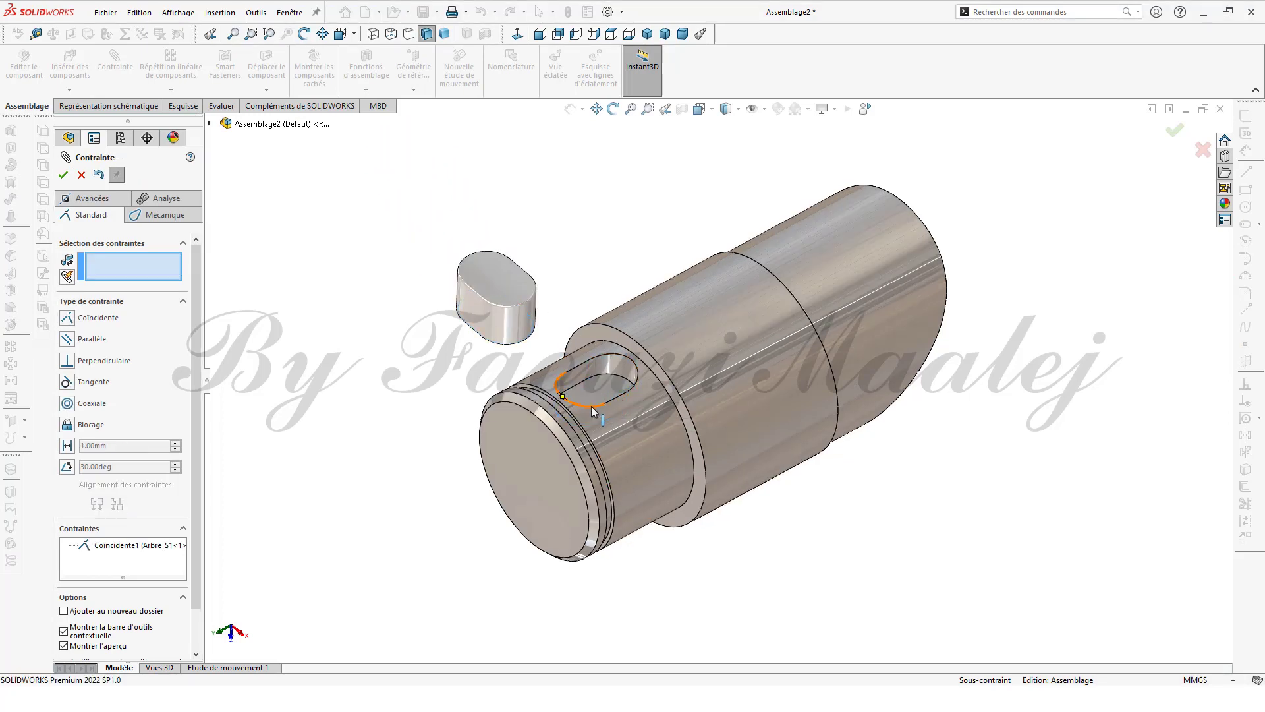
Add a concentric mate between the key's rounded end face and the rounded end of the keyway
left_click(522, 325)
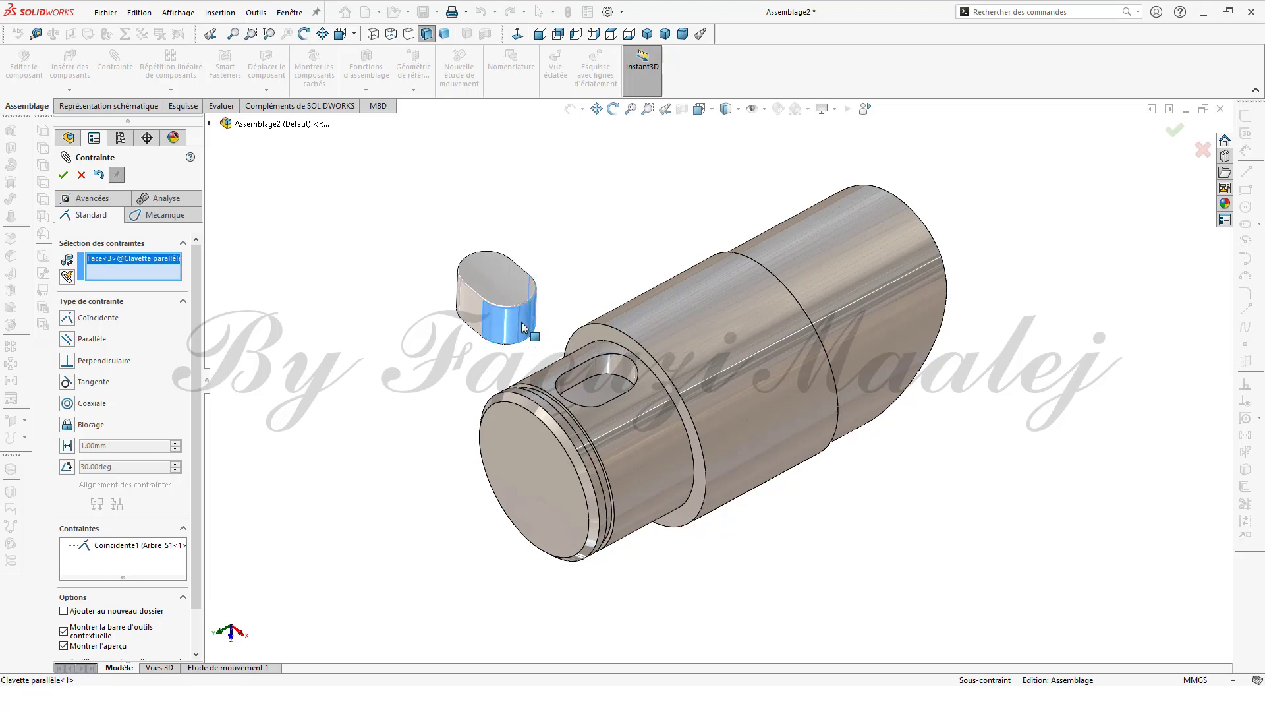
left_click(606, 358)
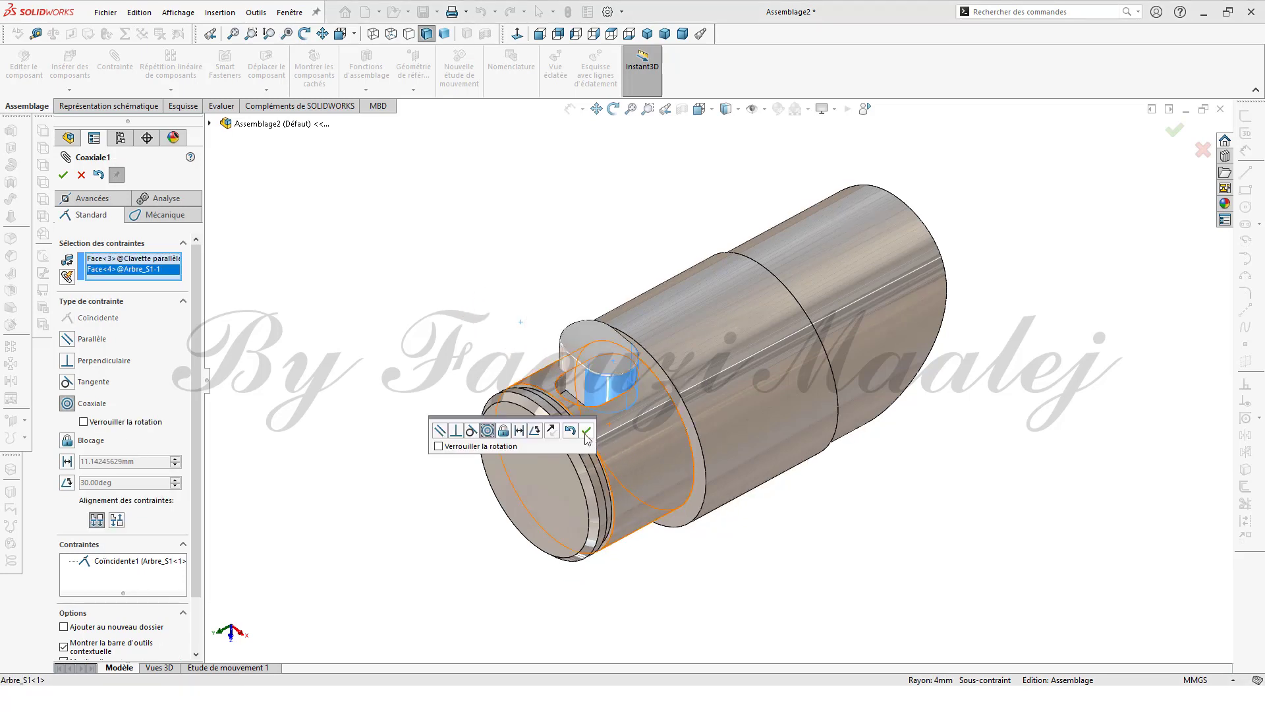
left_click(586, 432)
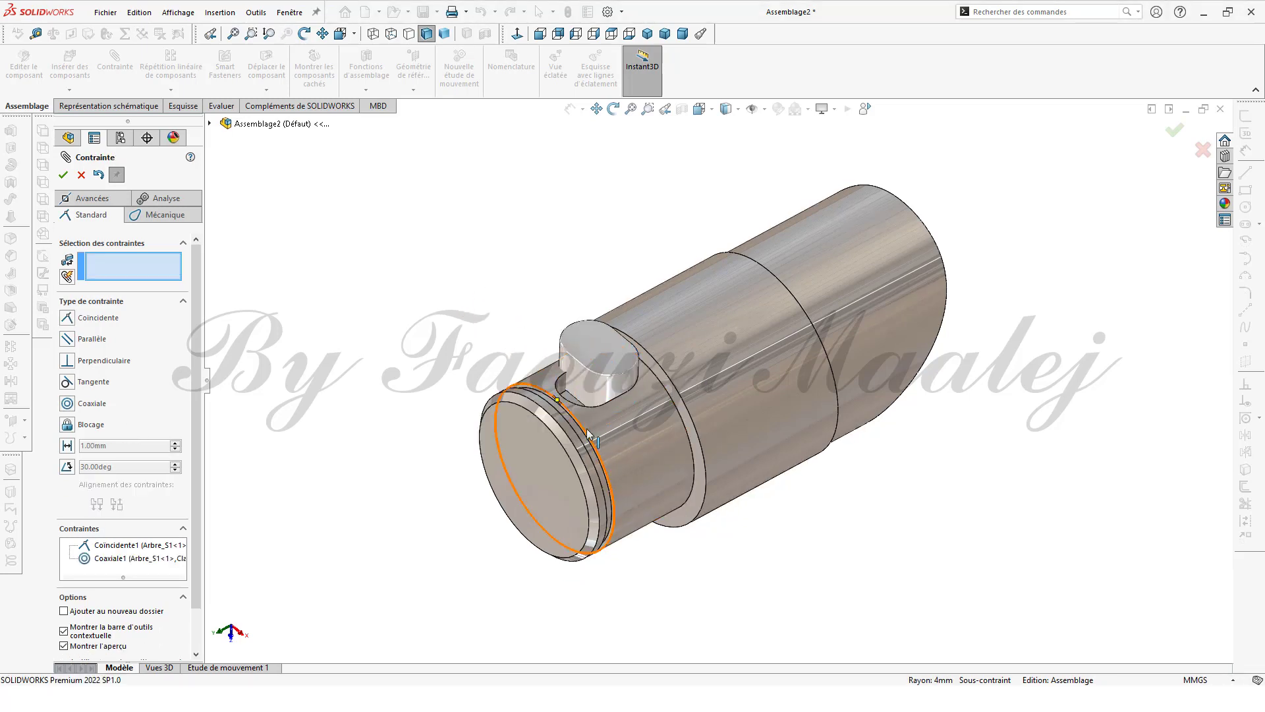
Mate the key's flat side face coincident with the side wall of the keyway, and finish mating
left_click(576, 381)
middle_click_drag(604, 403, 780, 472)
scroll(780, 472, "down", 3)
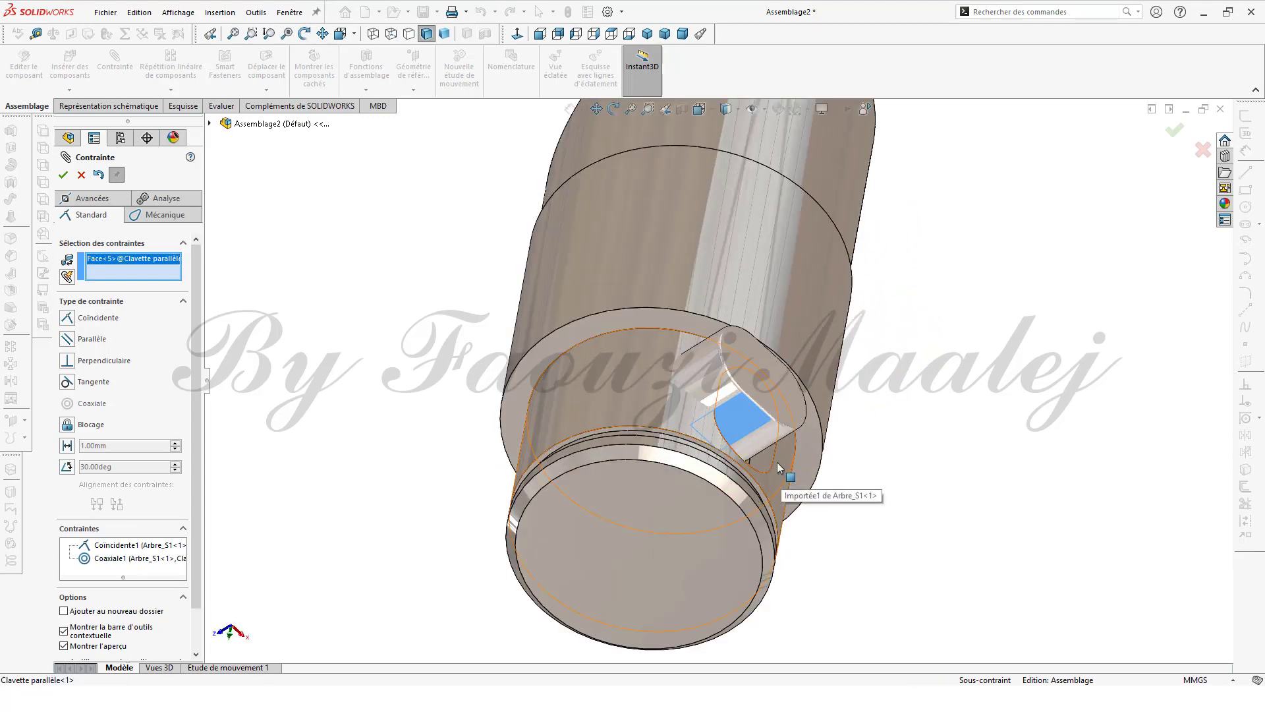
left_click(767, 455)
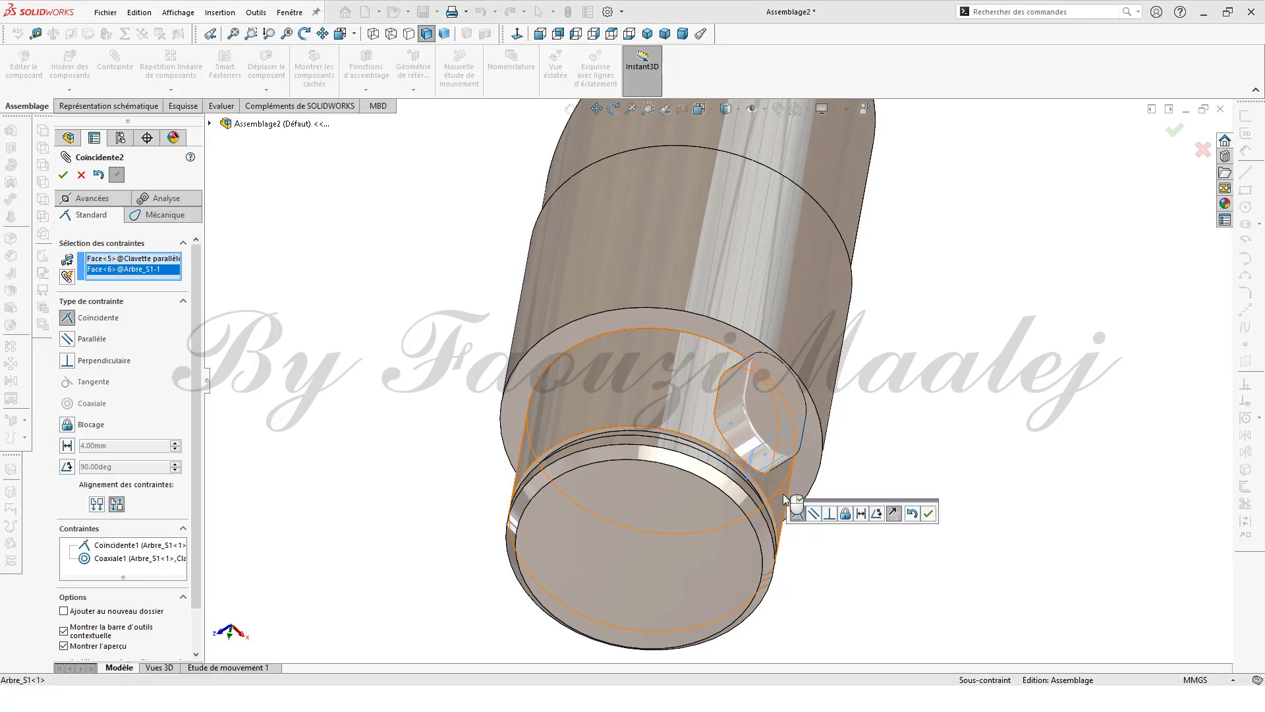
left_click(928, 513)
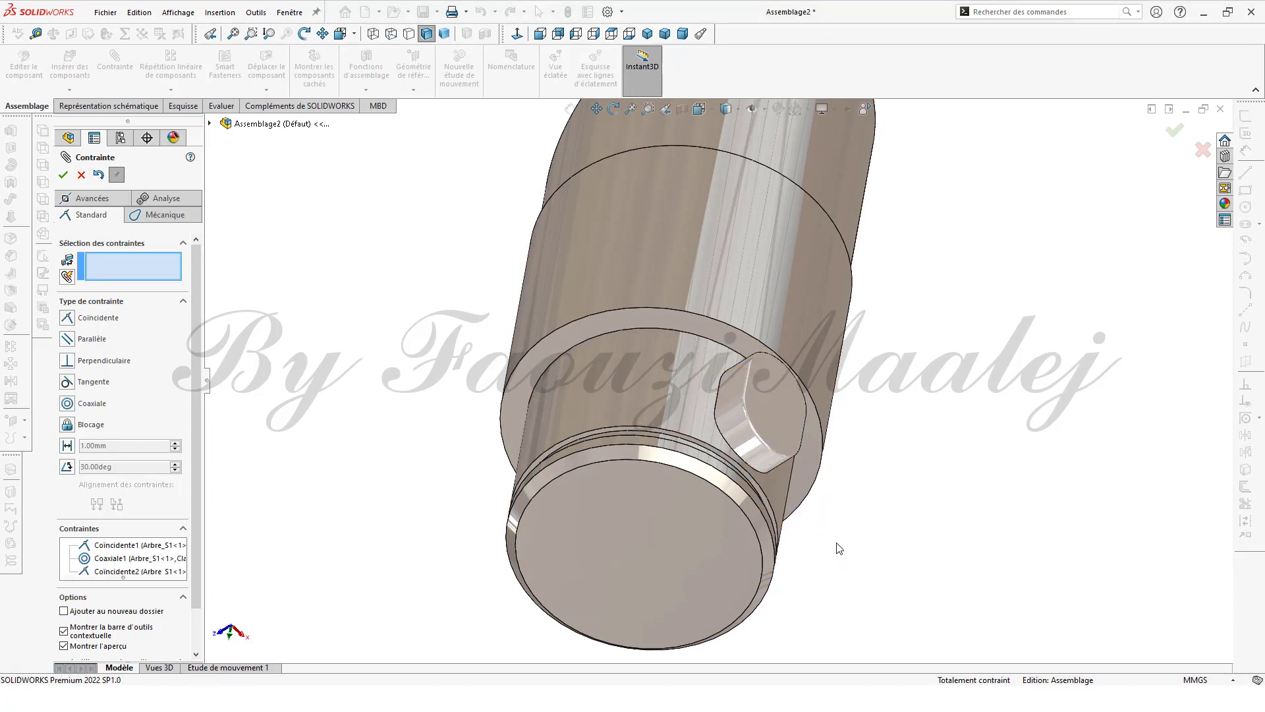
middle_click_drag(838, 548, 882, 441)
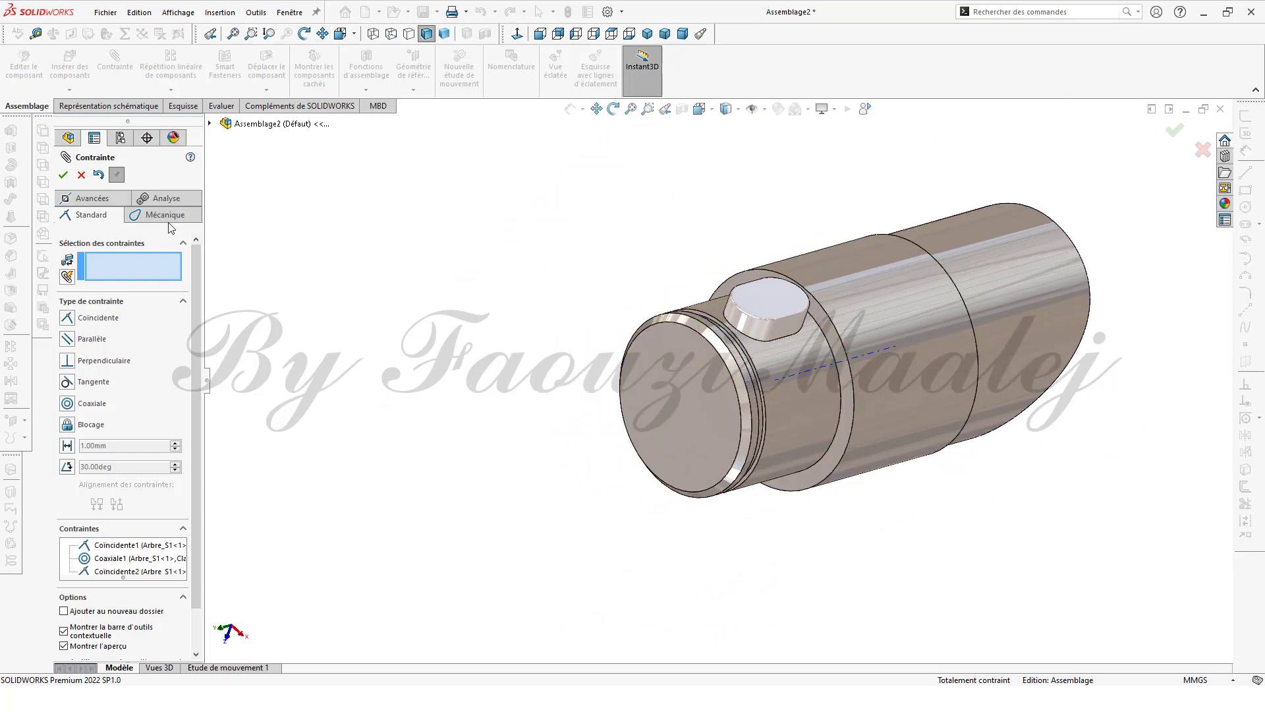
left_click(64, 176)
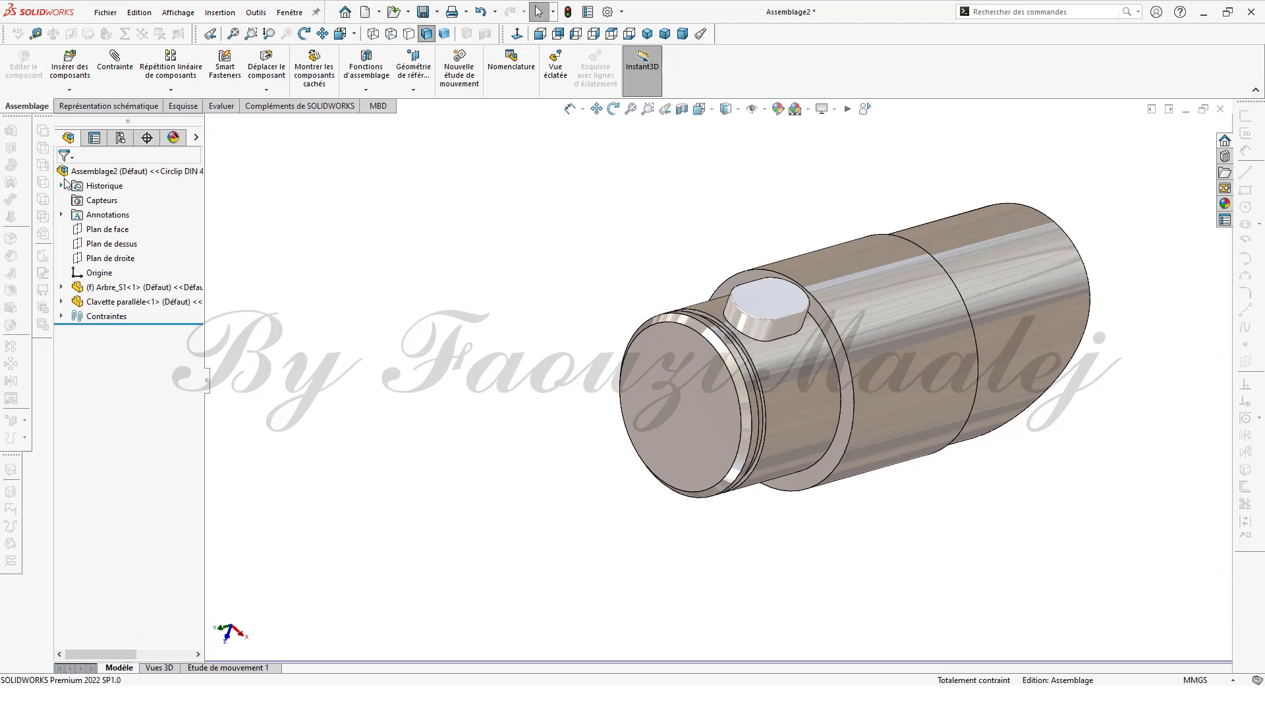
Insert the full bevel gear pignon_S1.SLDPRT and place it in front of the shaft's keyed end
left_click(67, 84)
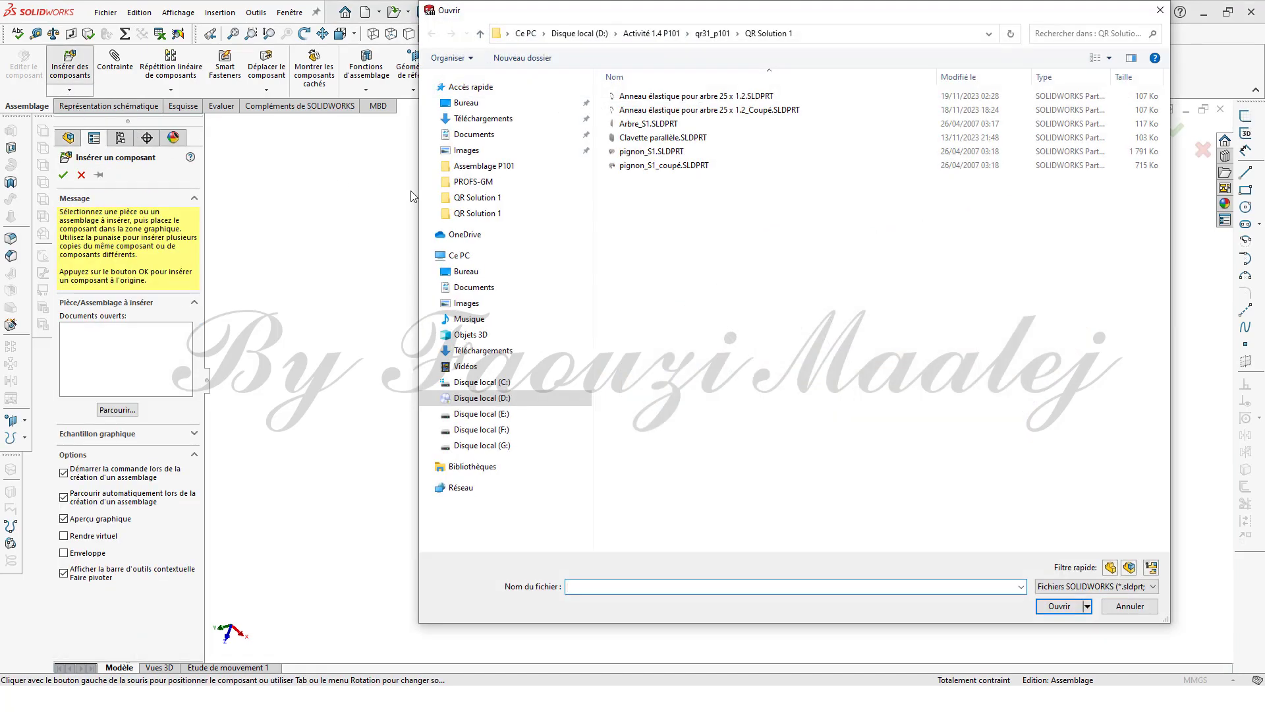
left_click(659, 151)
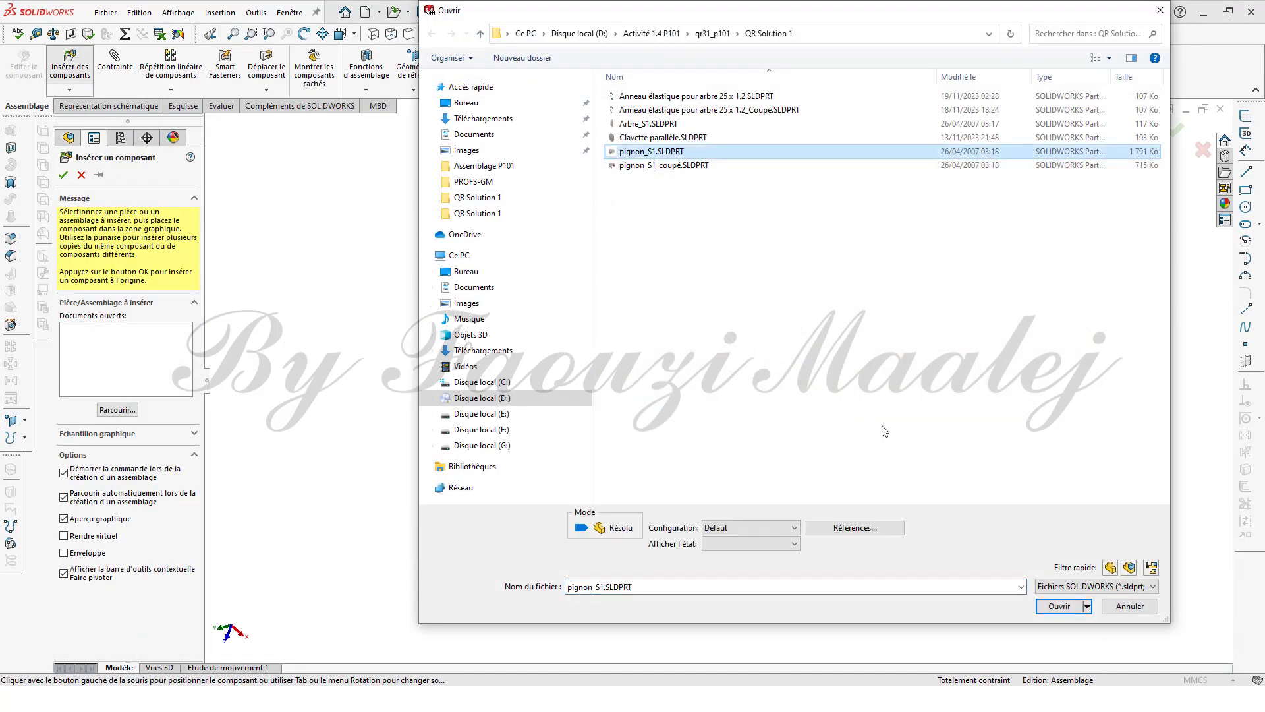
left_click(1052, 604)
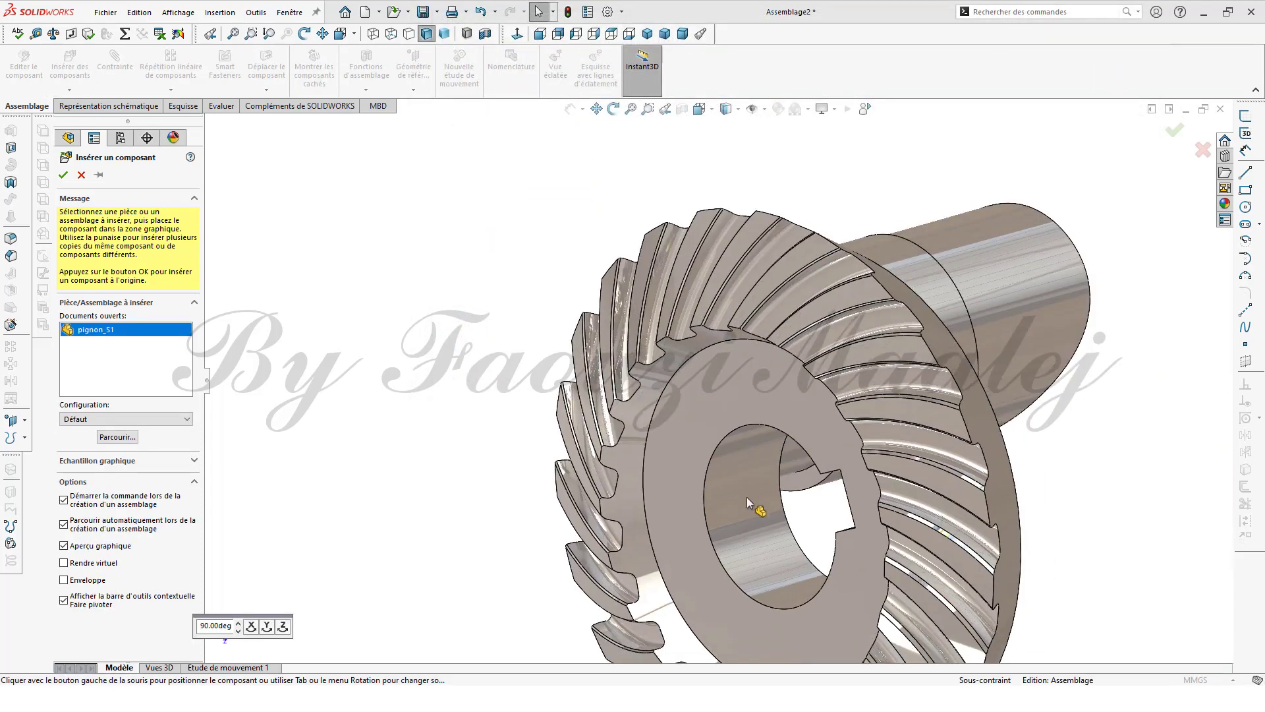
scroll(503, 423, "up", 3)
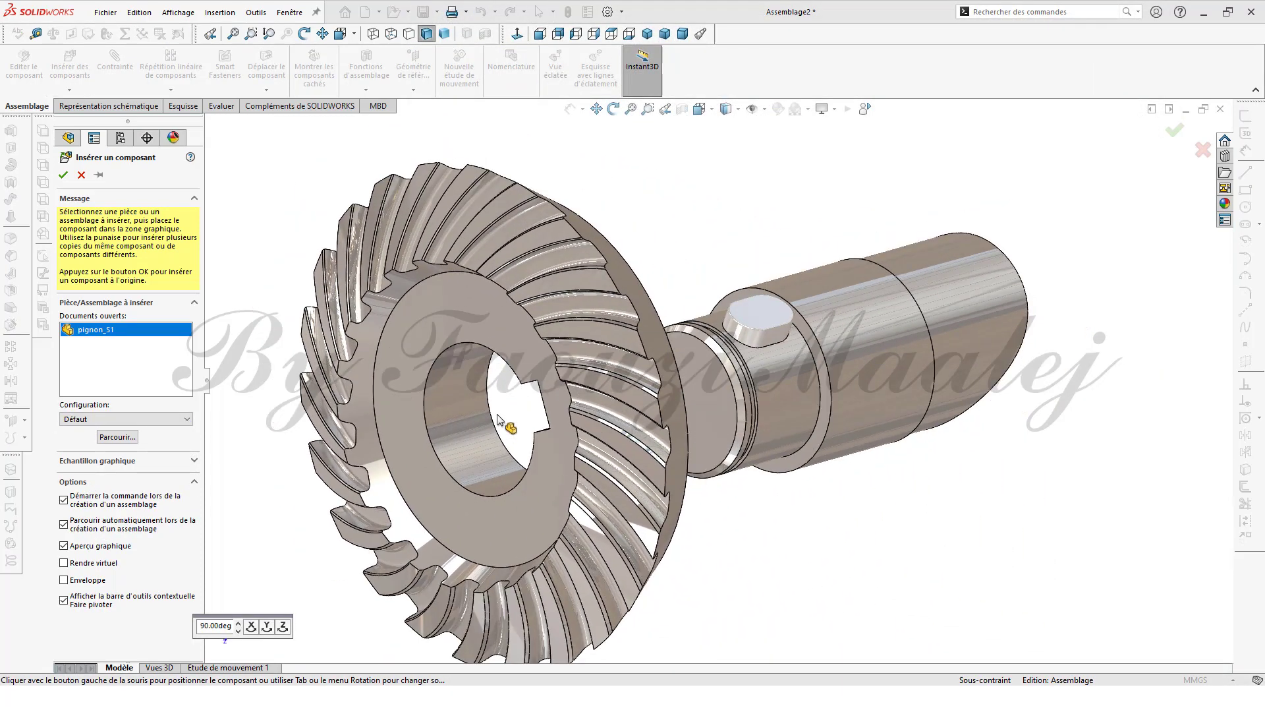
left_click(498, 416)
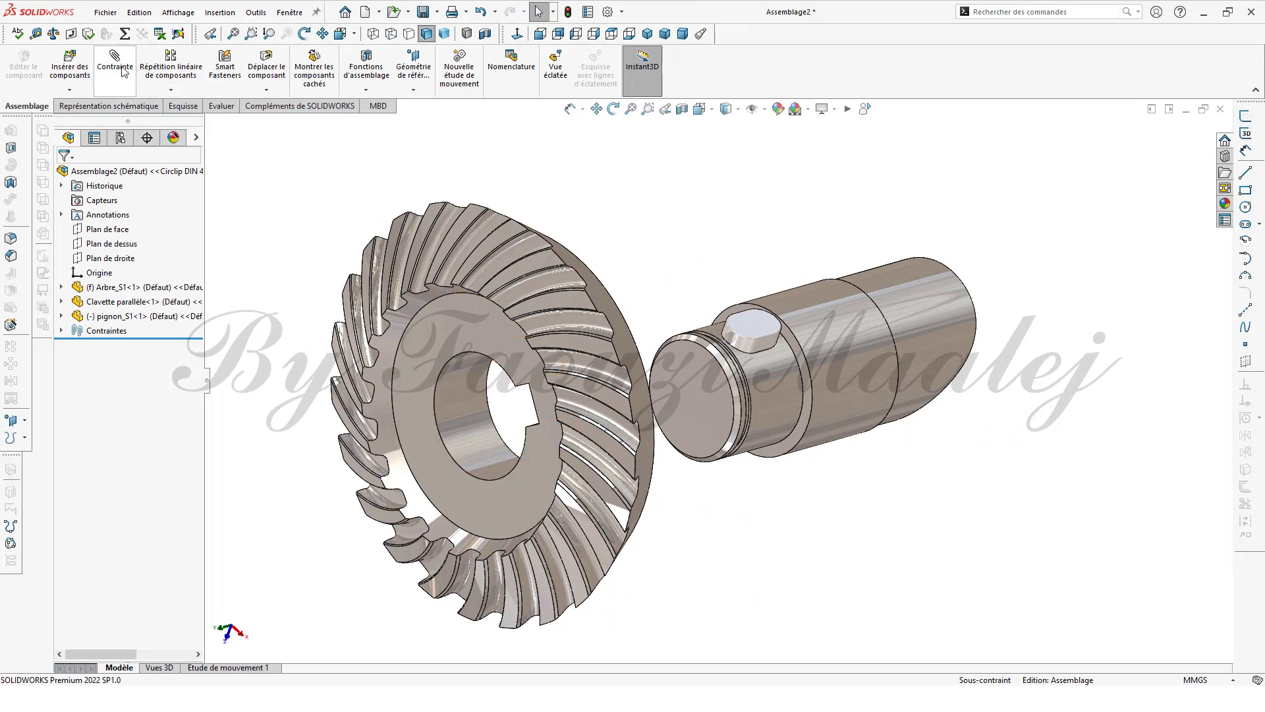
Add a concentric mate between the gear's bore and the shaft's cylindrical seat
left_click(122, 70)
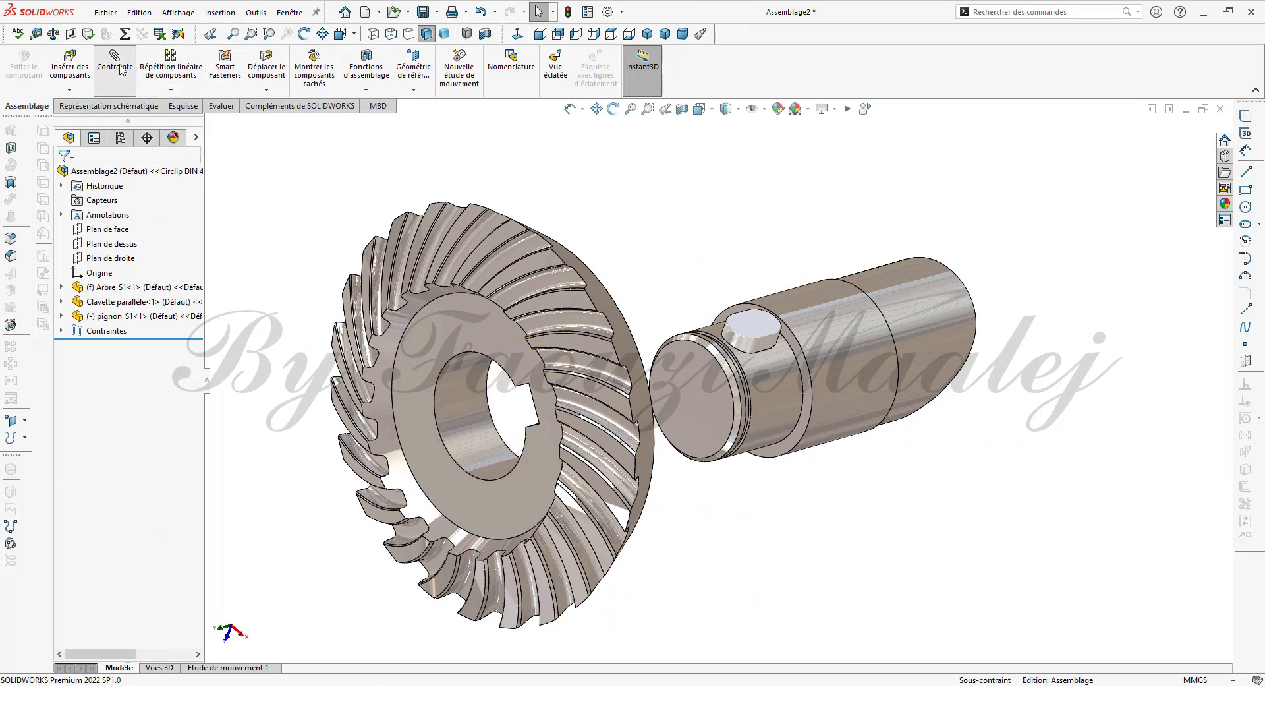
left_click(442, 392)
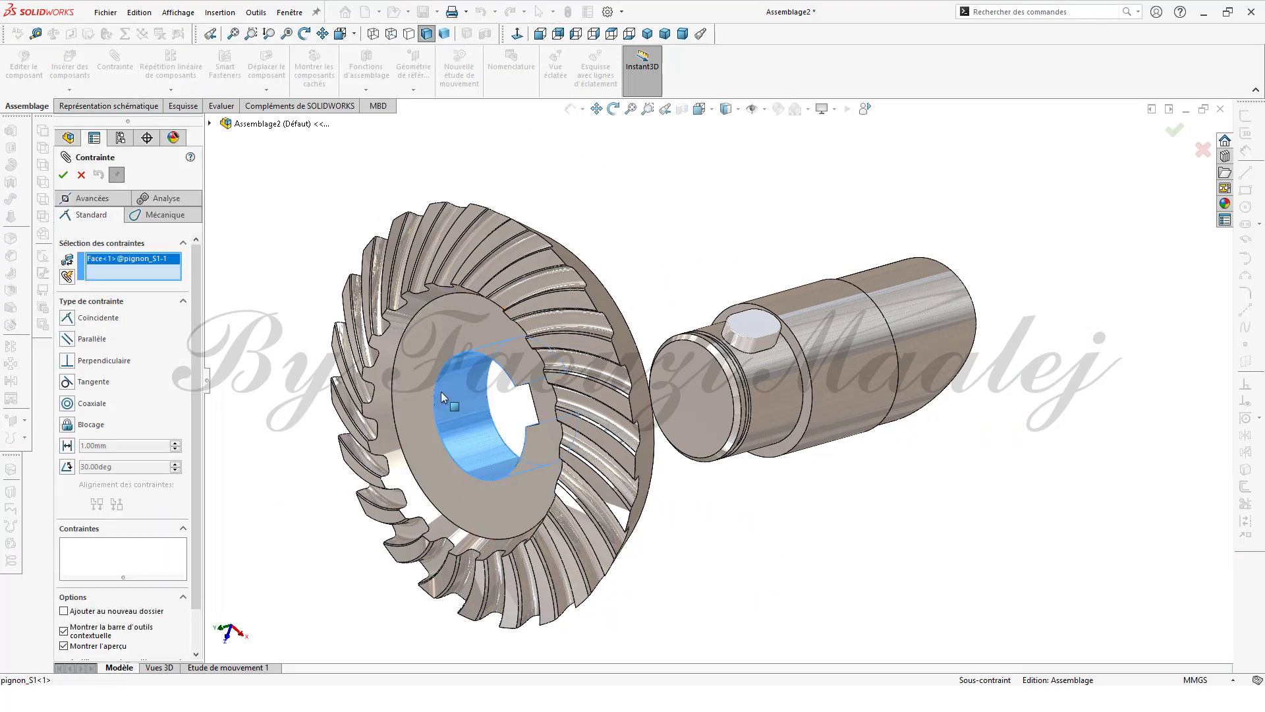
left_click(780, 407)
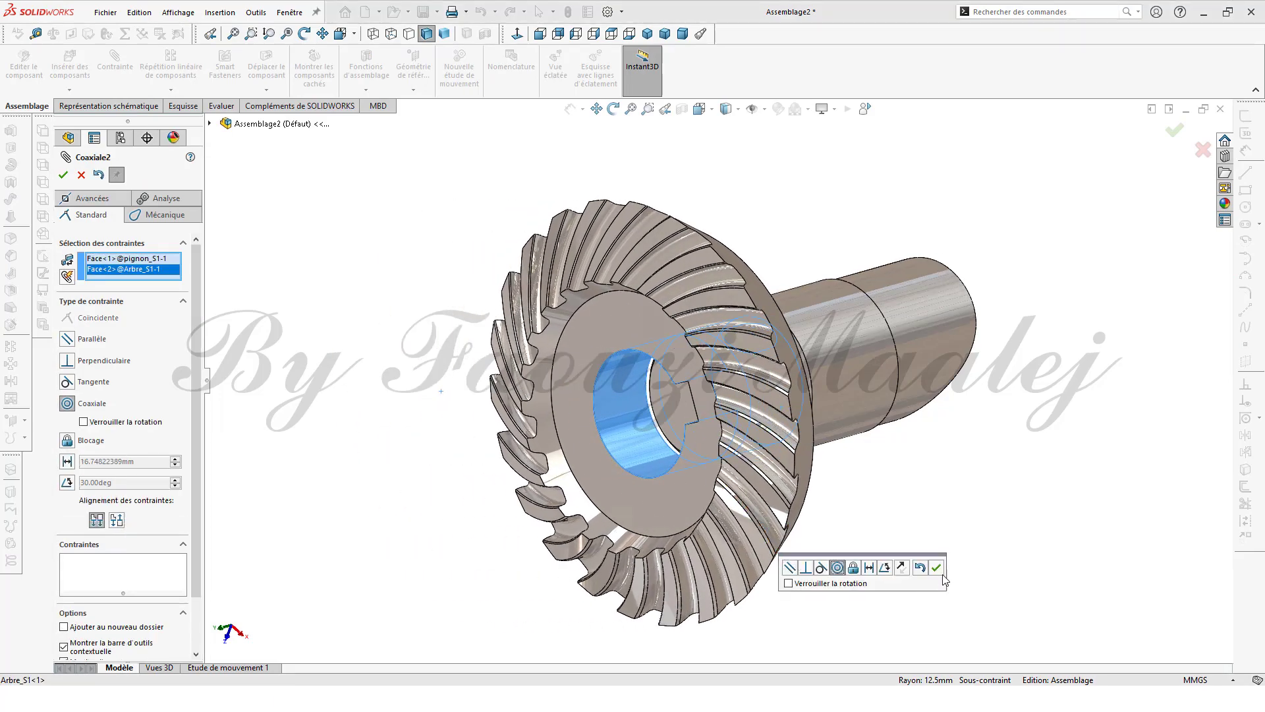
left_click(938, 570)
Add a coincident mate between the side wall of the gear's keyway and the flat side face of the key
middle_click_drag(911, 559, 942, 435)
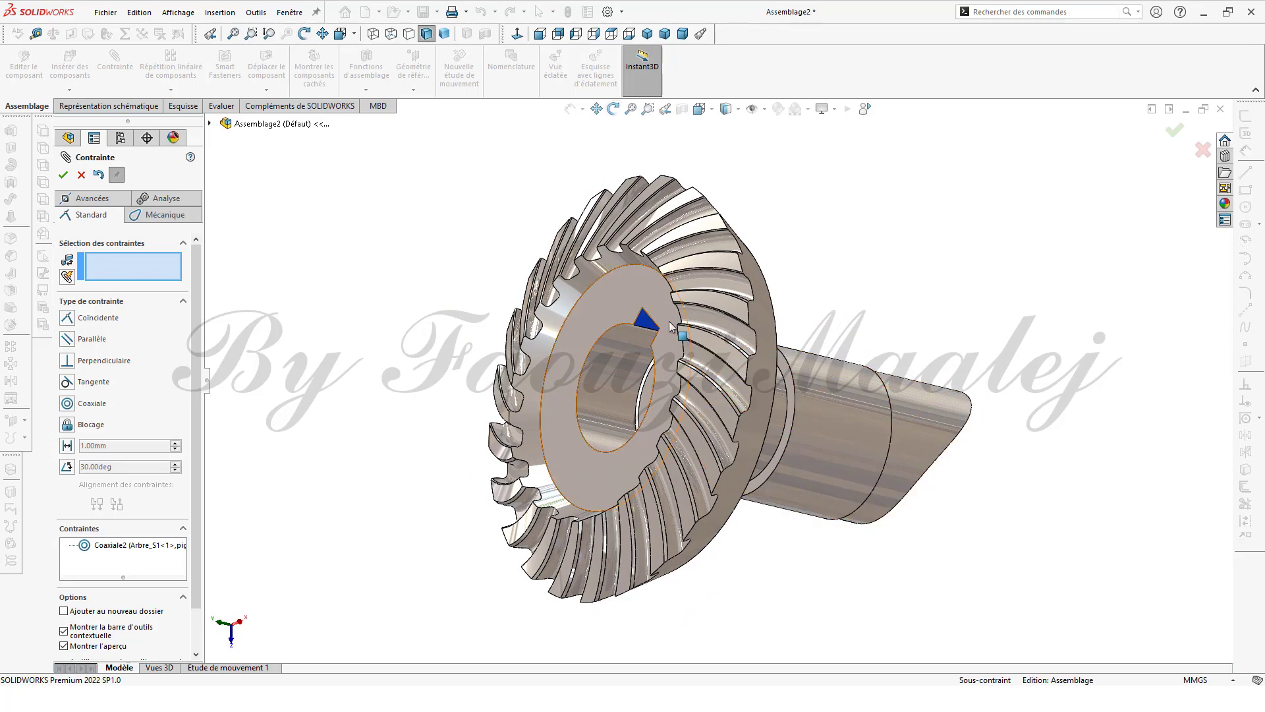
scroll(646, 351, "down", 3)
left_click(638, 336)
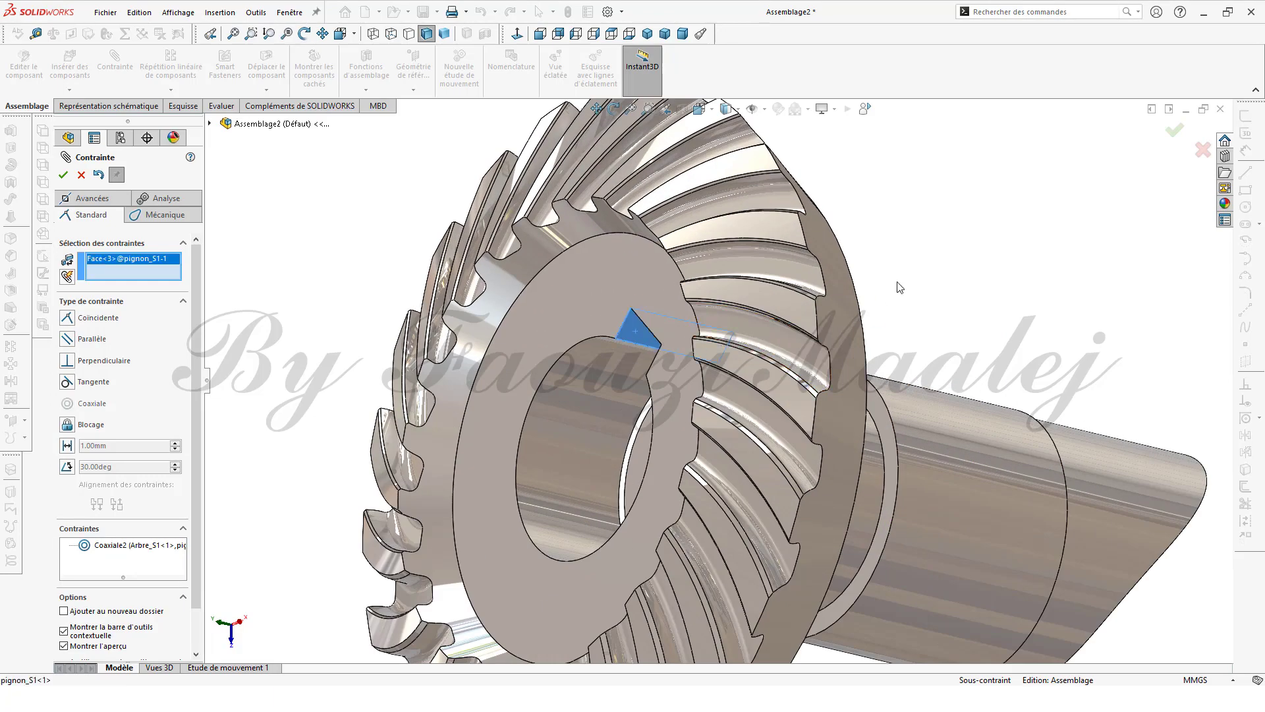
middle_click_drag(873, 247, 870, 417)
scroll(873, 402, "up", 3)
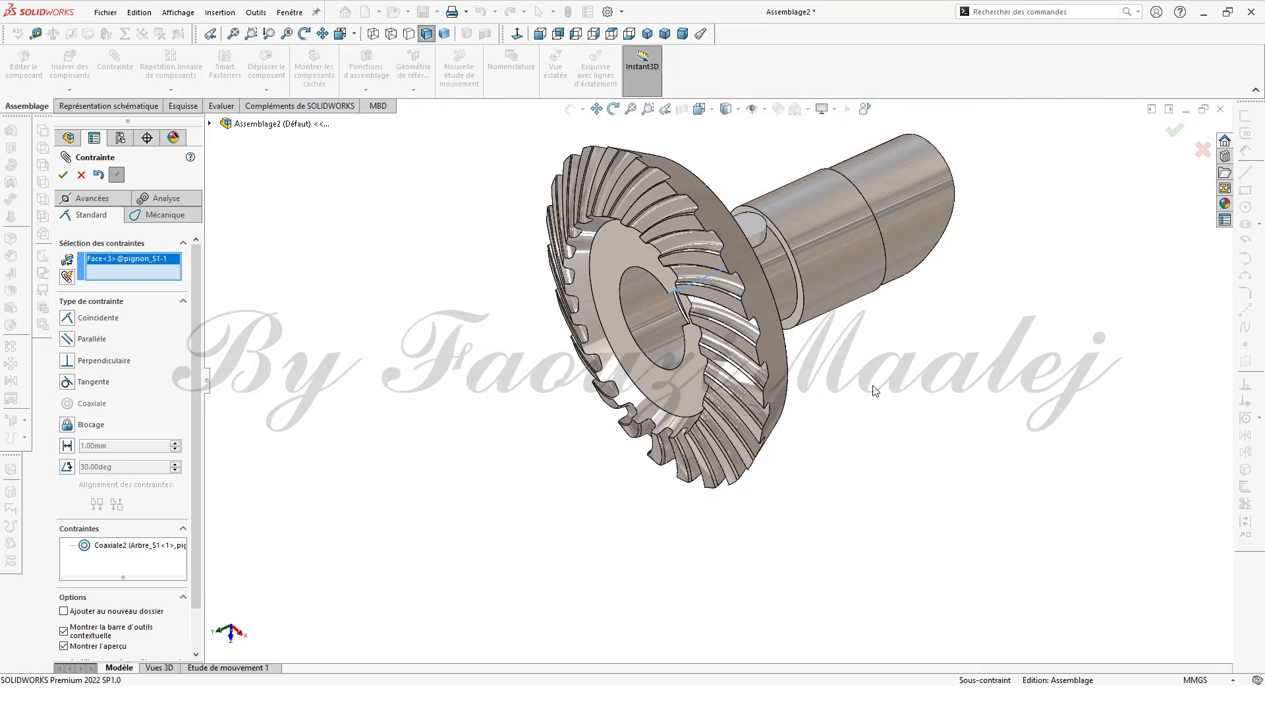
middle_click_drag(779, 224, 844, 440)
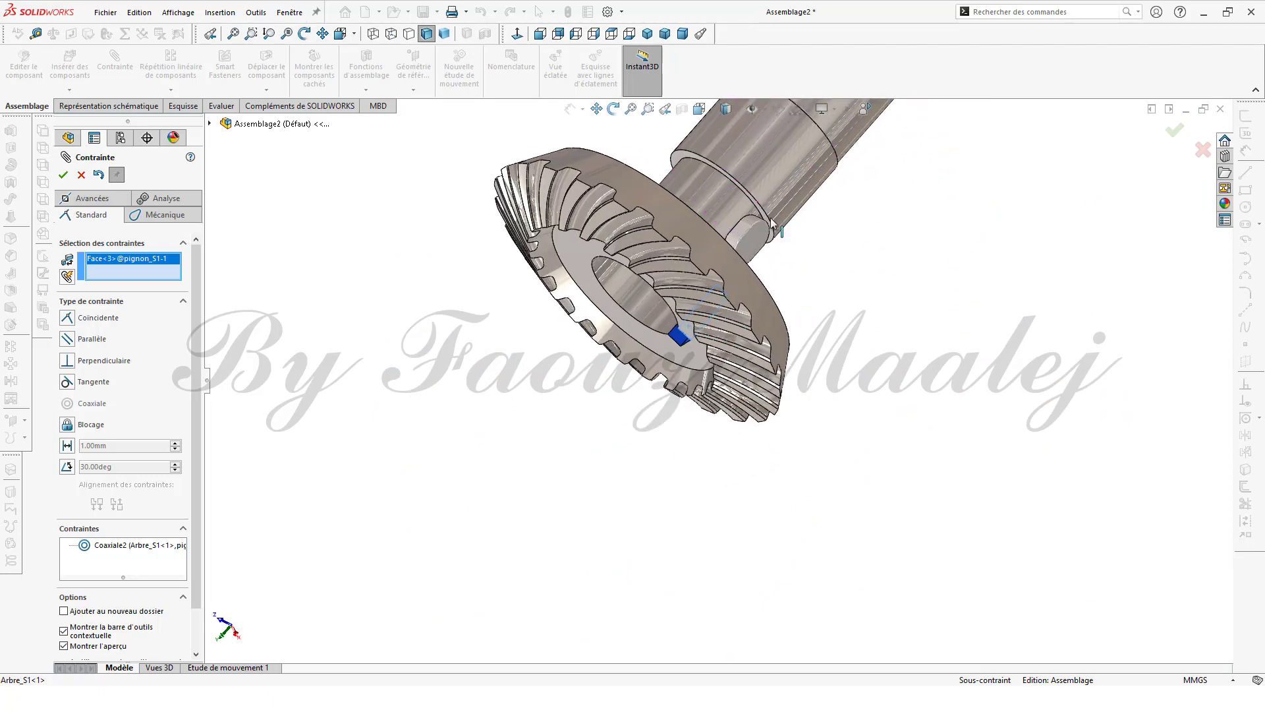
scroll(744, 267, "down", 3)
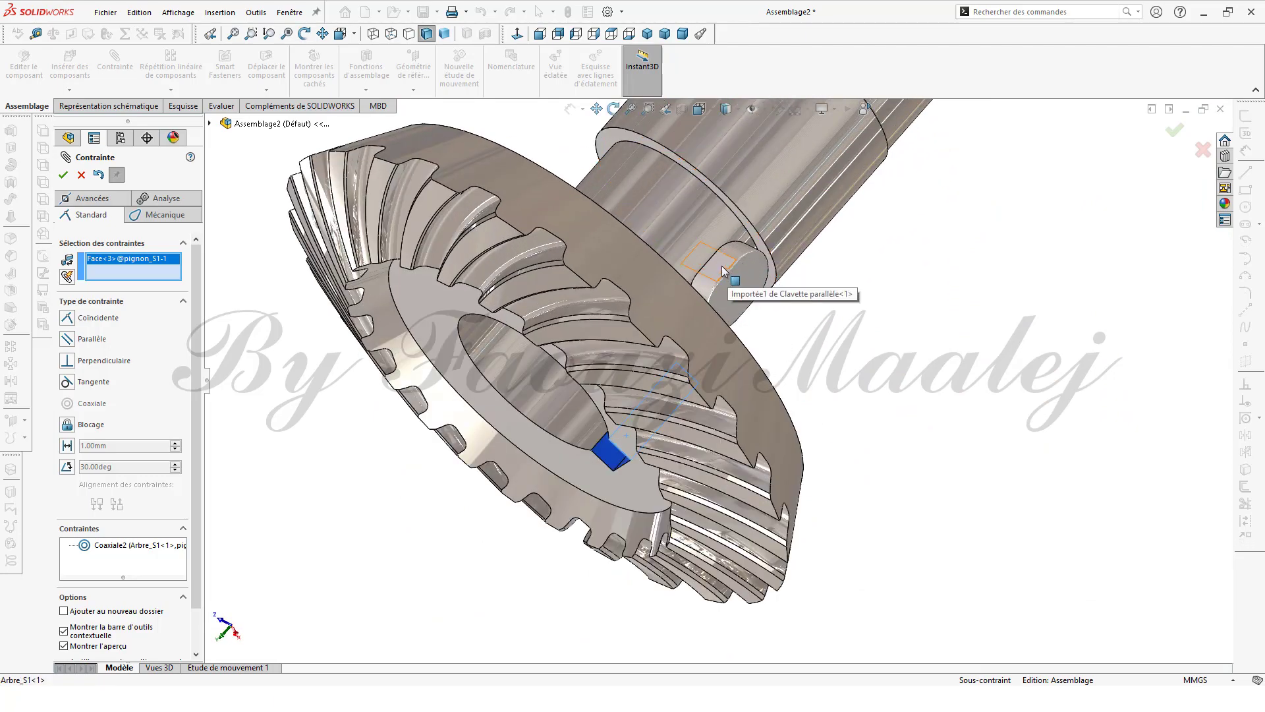
left_click(722, 267)
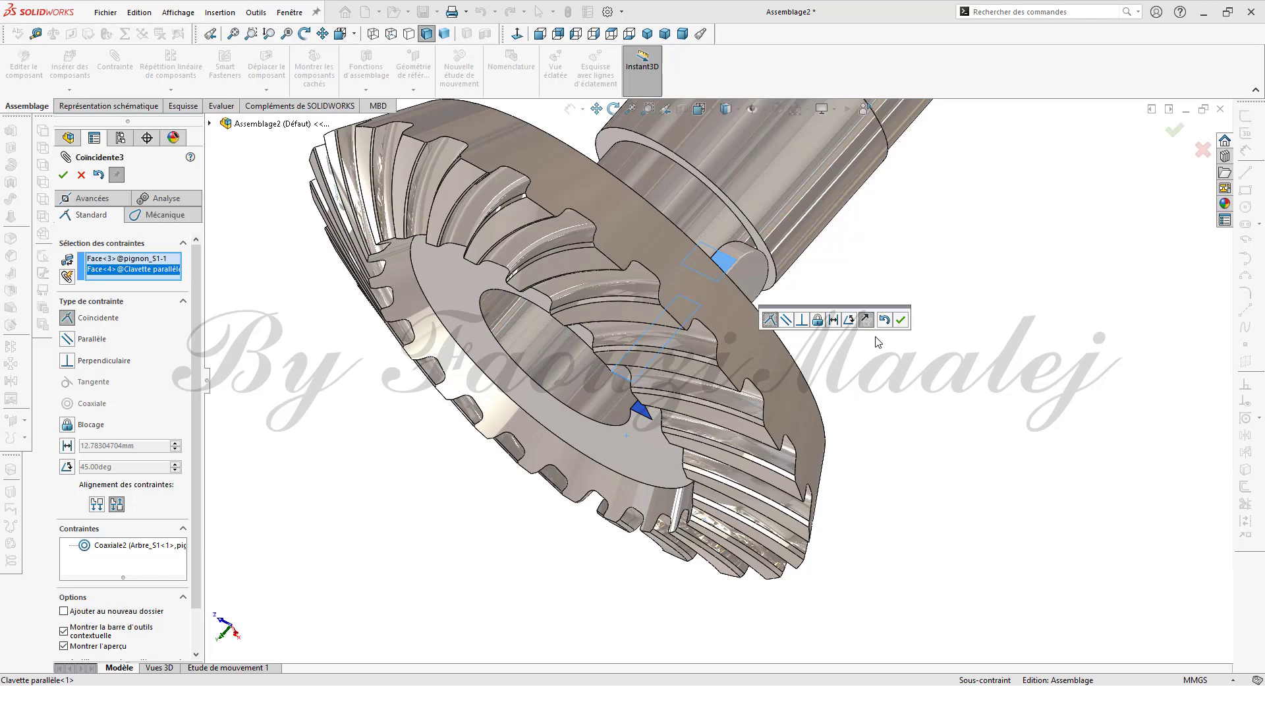
left_click(901, 320)
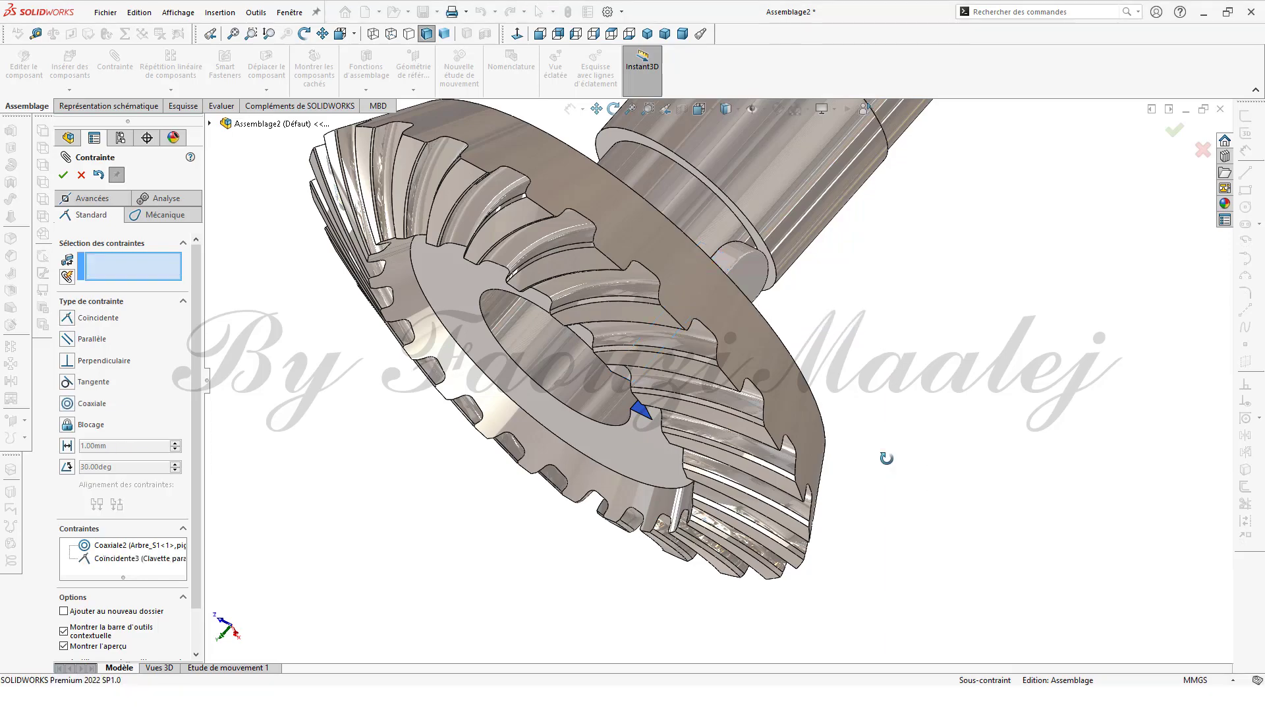
Mate the gear's back face coincident with the shaft's shoulder face, and finish mating
middle_click_drag(886, 458, 909, 206)
scroll(923, 404, "up", 1)
middle_click_drag(920, 400, 1000, 369)
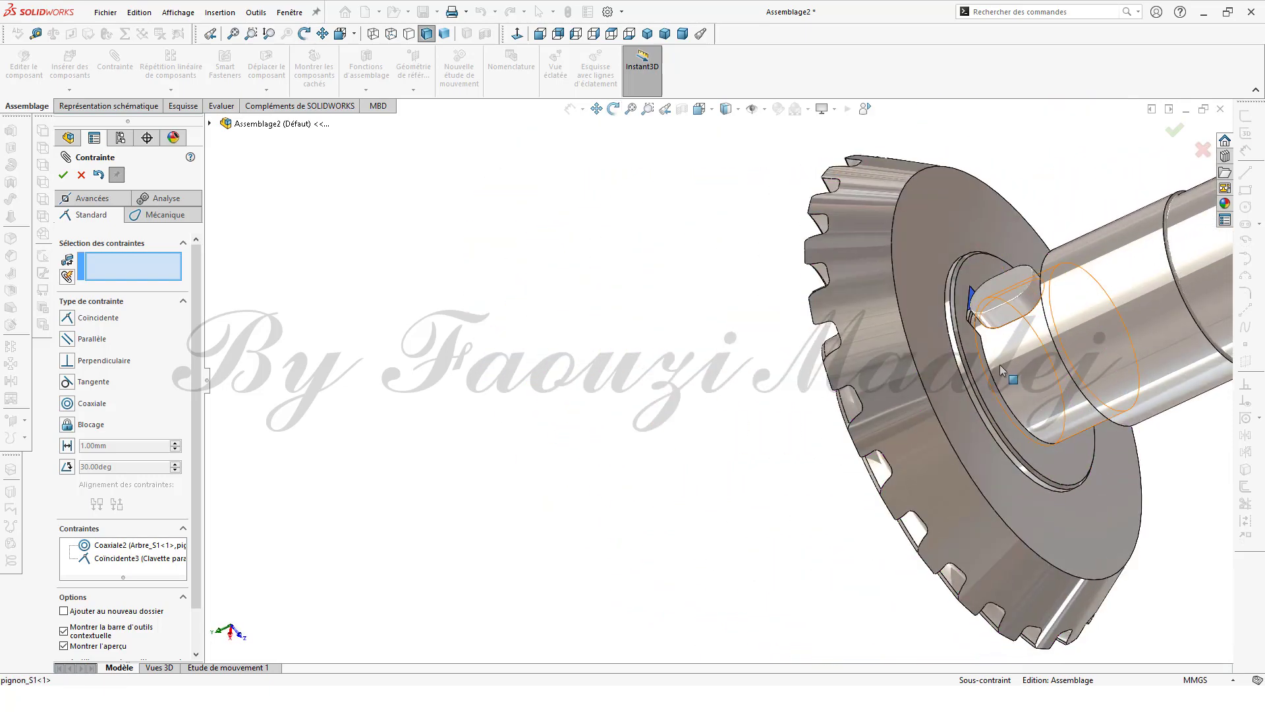
left_click(982, 370)
middle_click_drag(994, 457, 1042, 444)
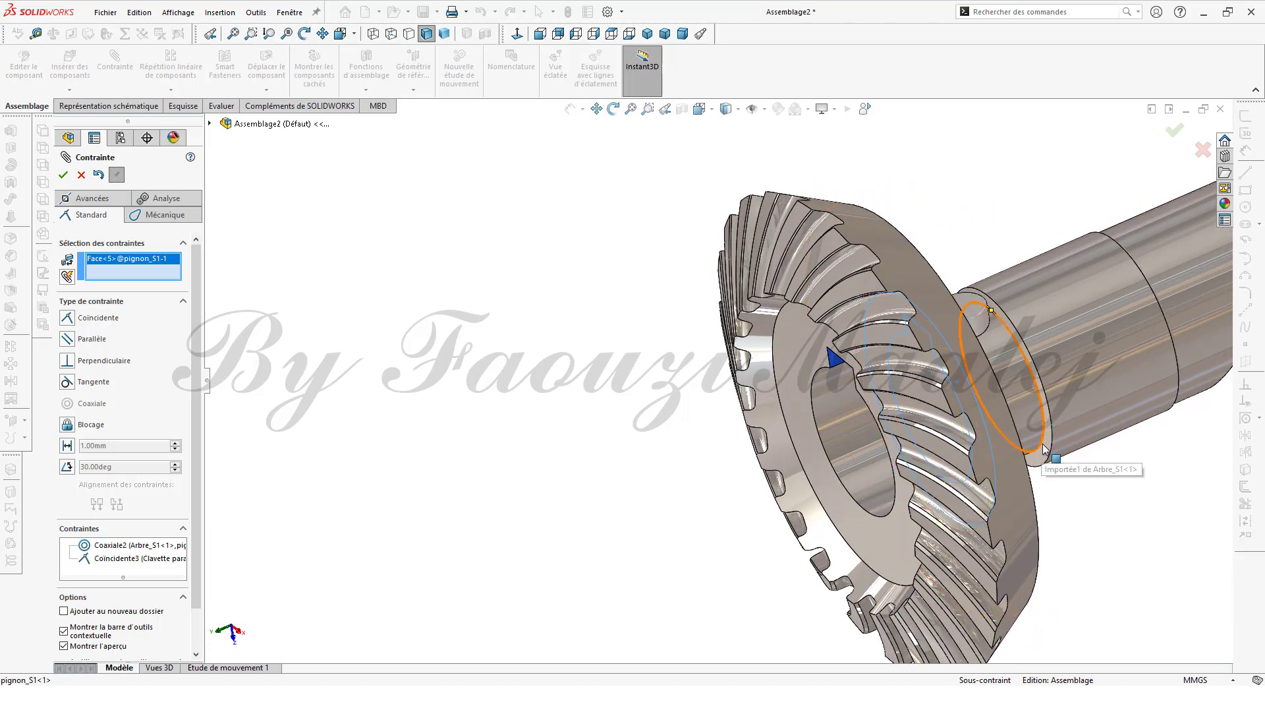
left_click(1044, 447)
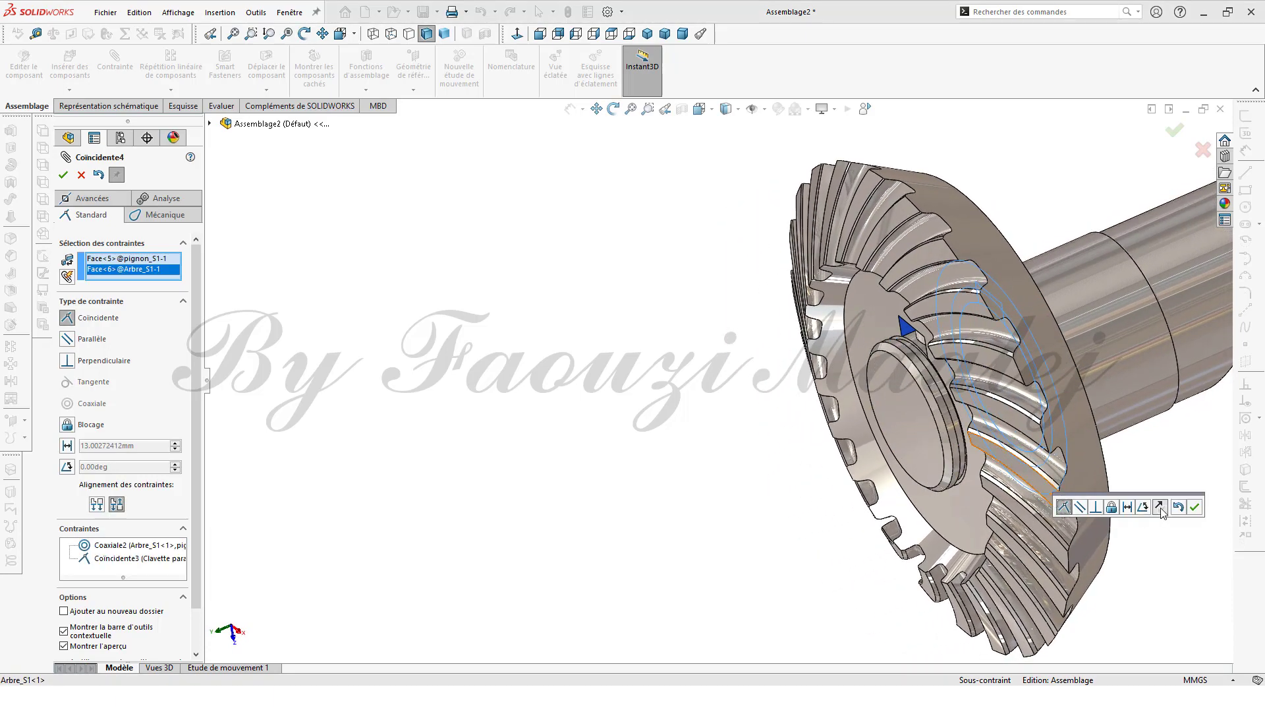
left_click(1196, 508)
middle_click_drag(1078, 472, 881, 454, "ctrl")
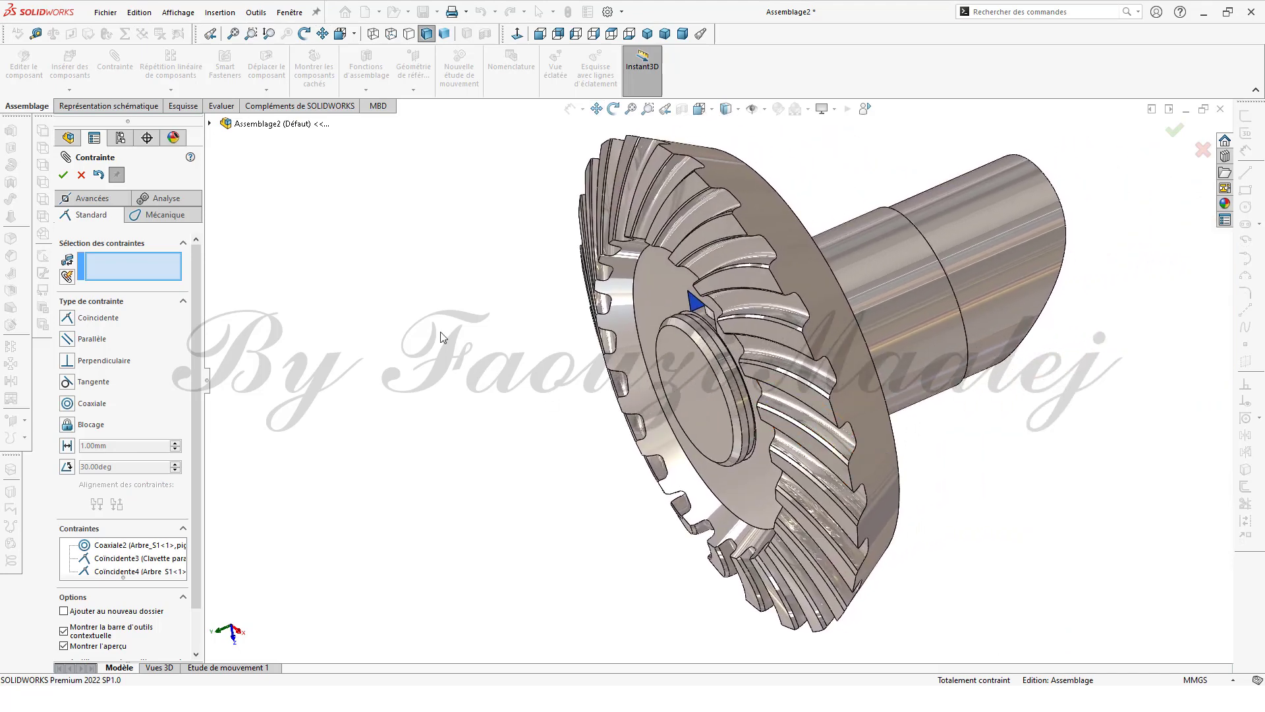
left_click(63, 175)
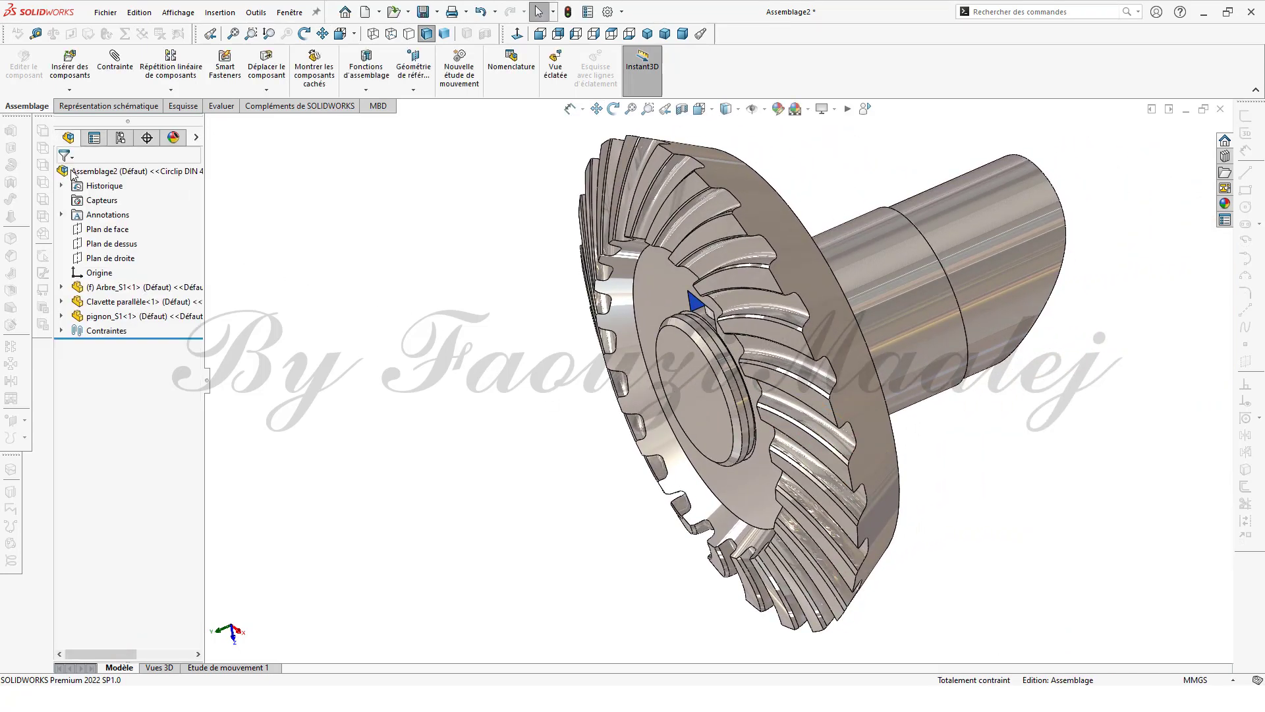
Insert the retaining ring Anneau élastique pour arbre 25 x 1.2.SLDPRT and place it in front of the gear
left_click(75, 68)
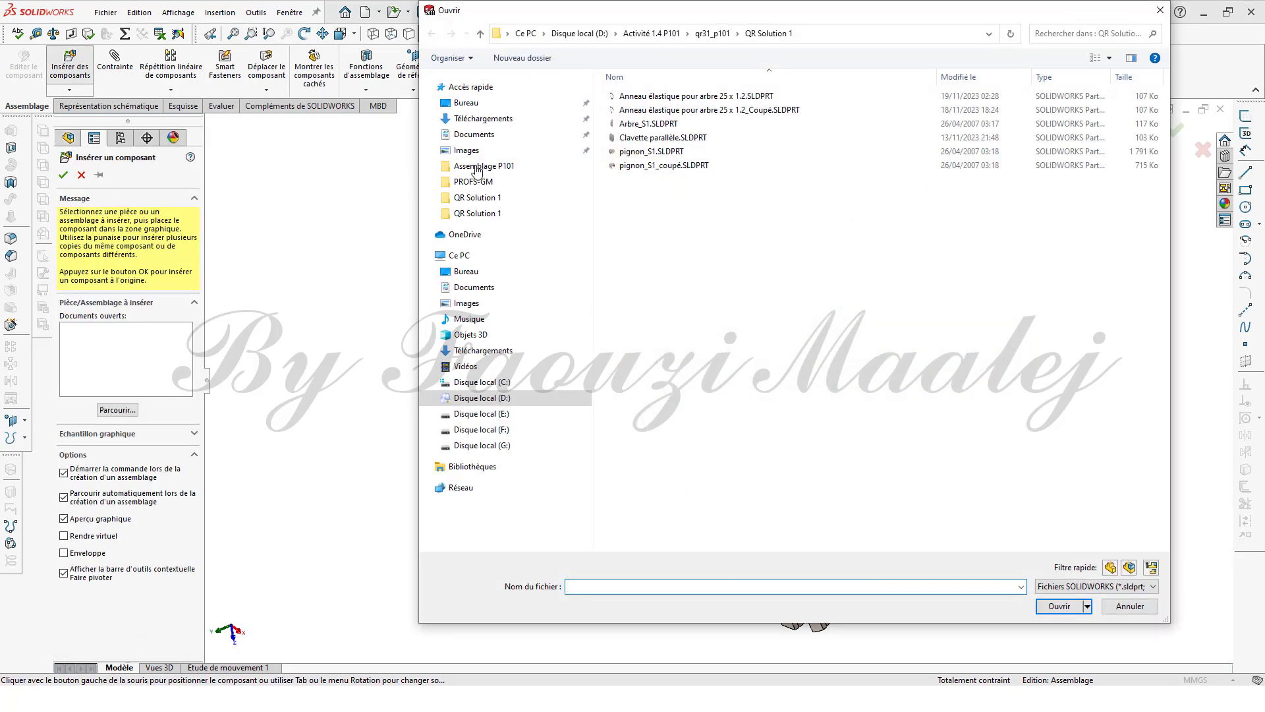
left_click(687, 98)
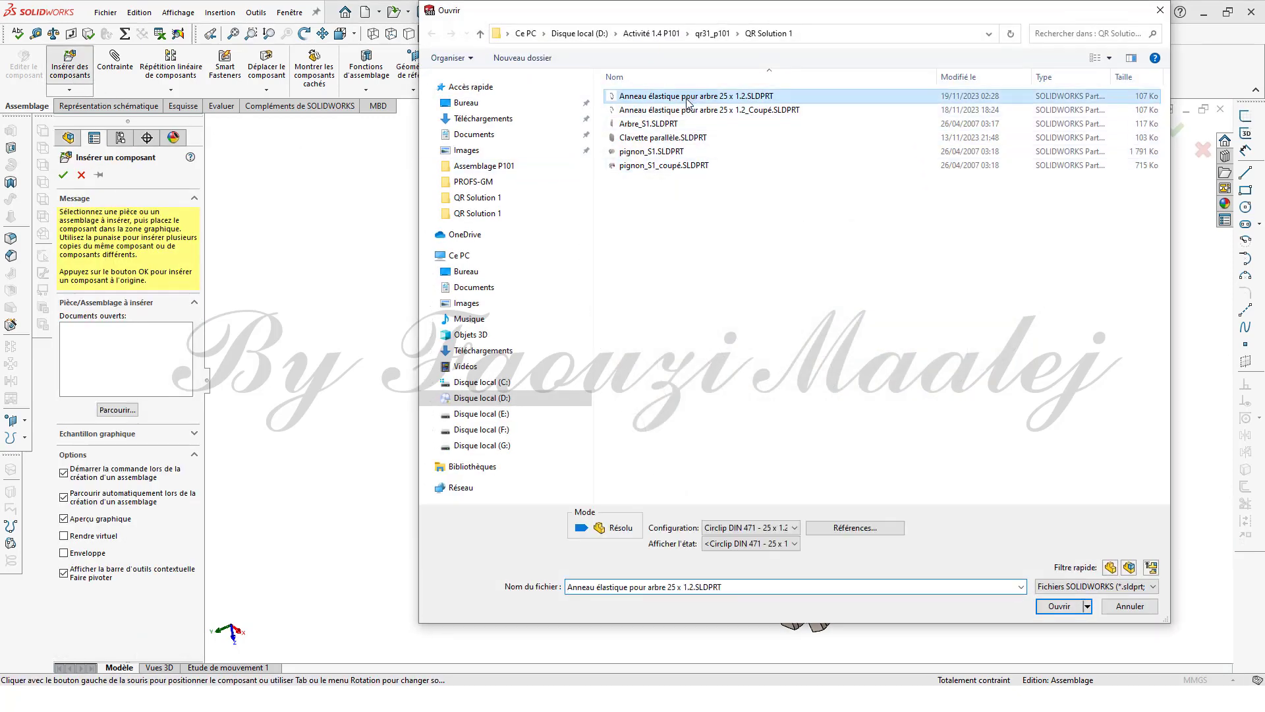
left_click(1062, 605)
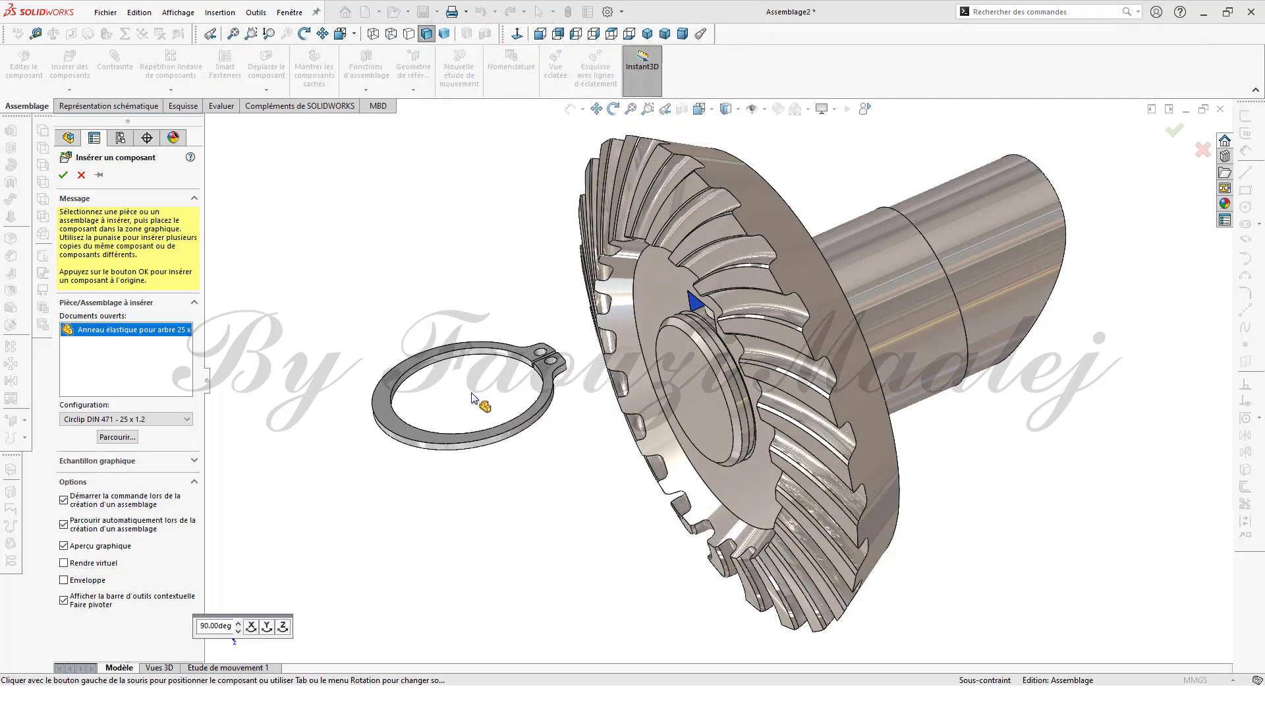
left_click(471, 396)
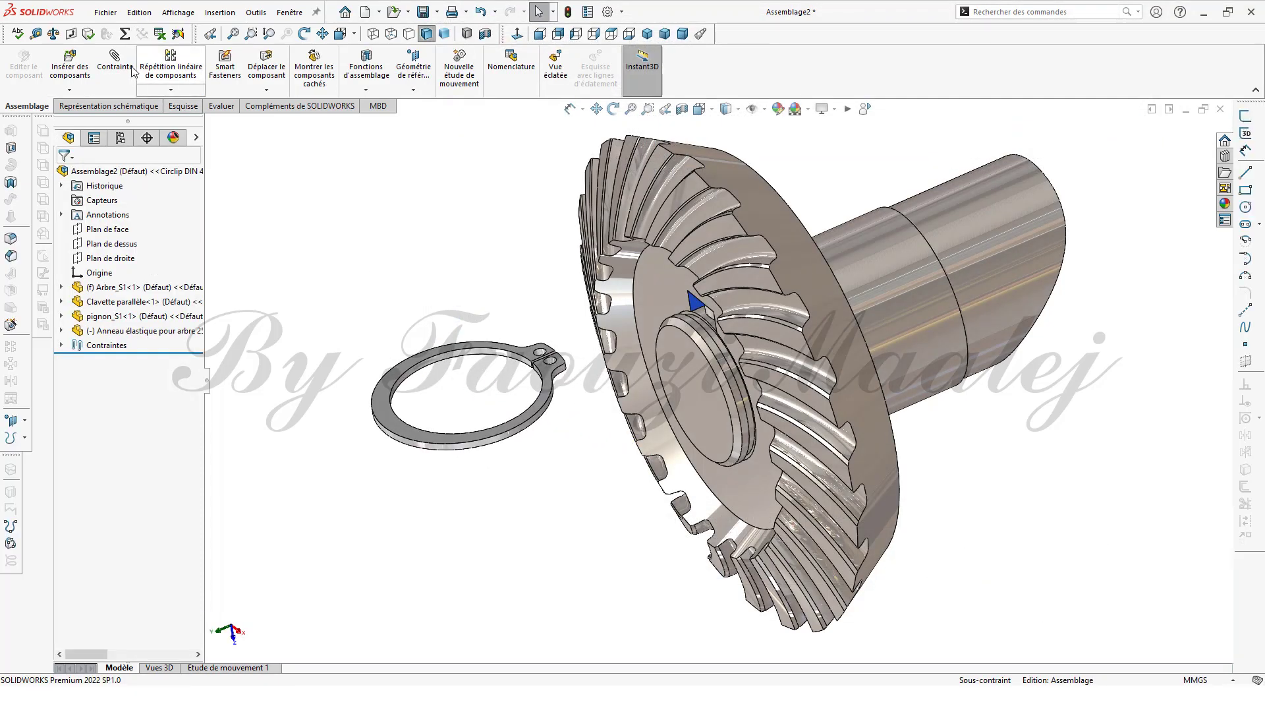
Add a concentric mate between the retaining ring's inner face and the cylindrical face of the shaft's ring groove
left_click(114, 58)
scroll(477, 377, "down", 2)
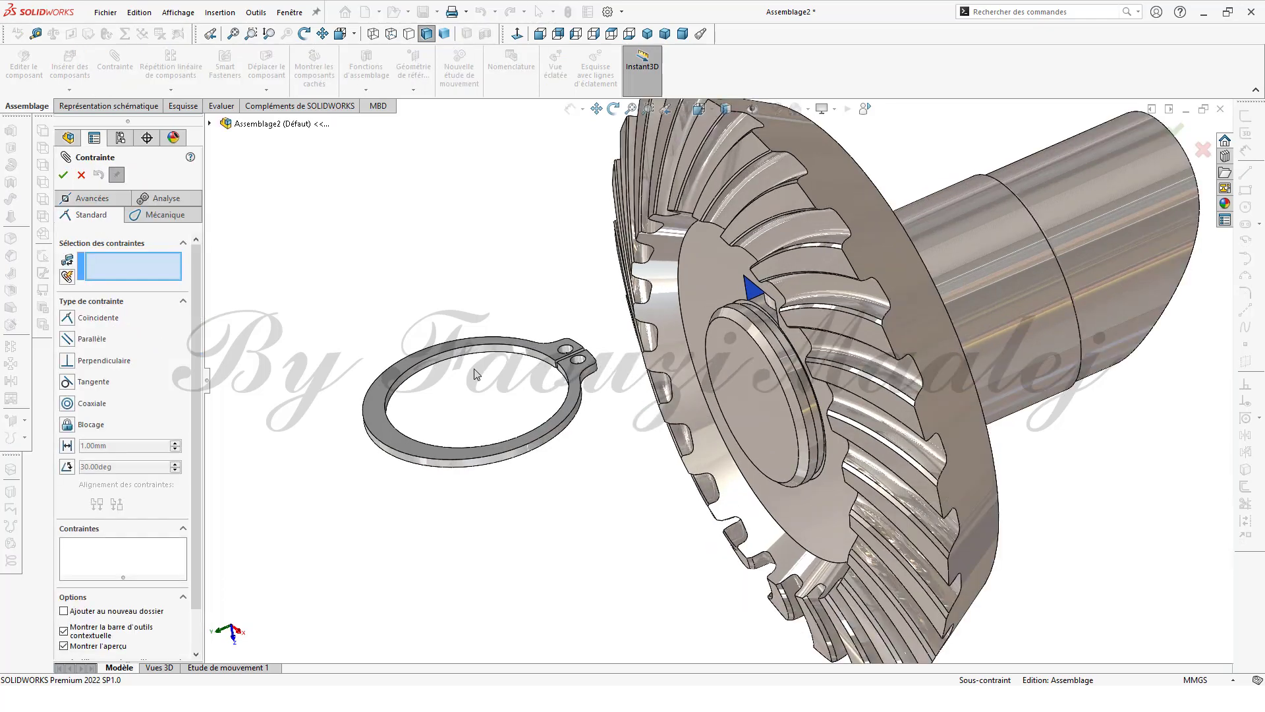
left_click(482, 355)
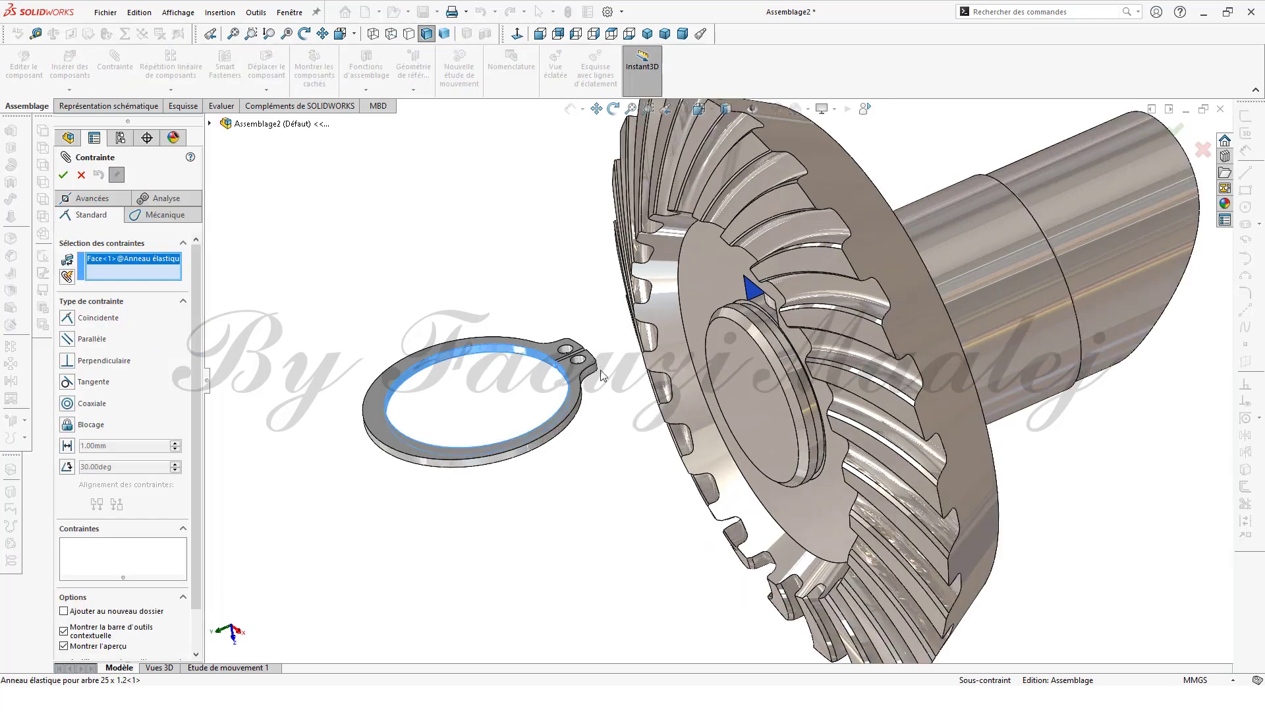
scroll(850, 407, "down", 2)
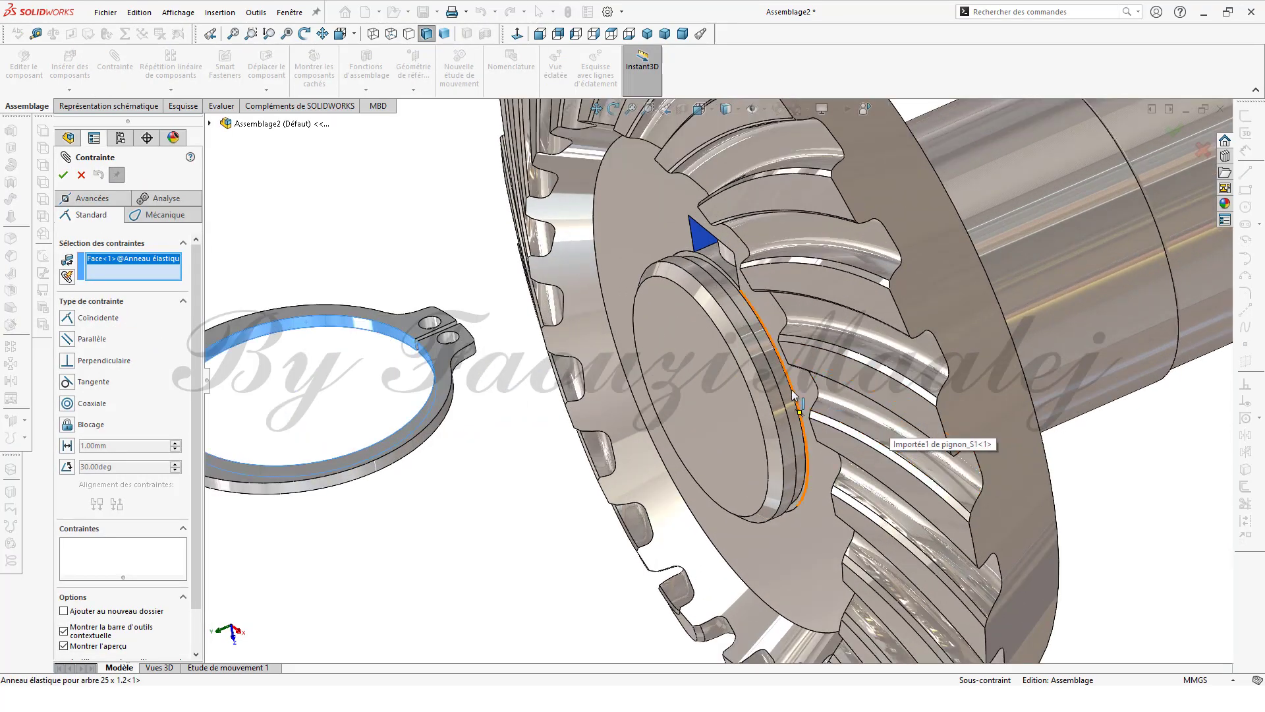
left_click(790, 396)
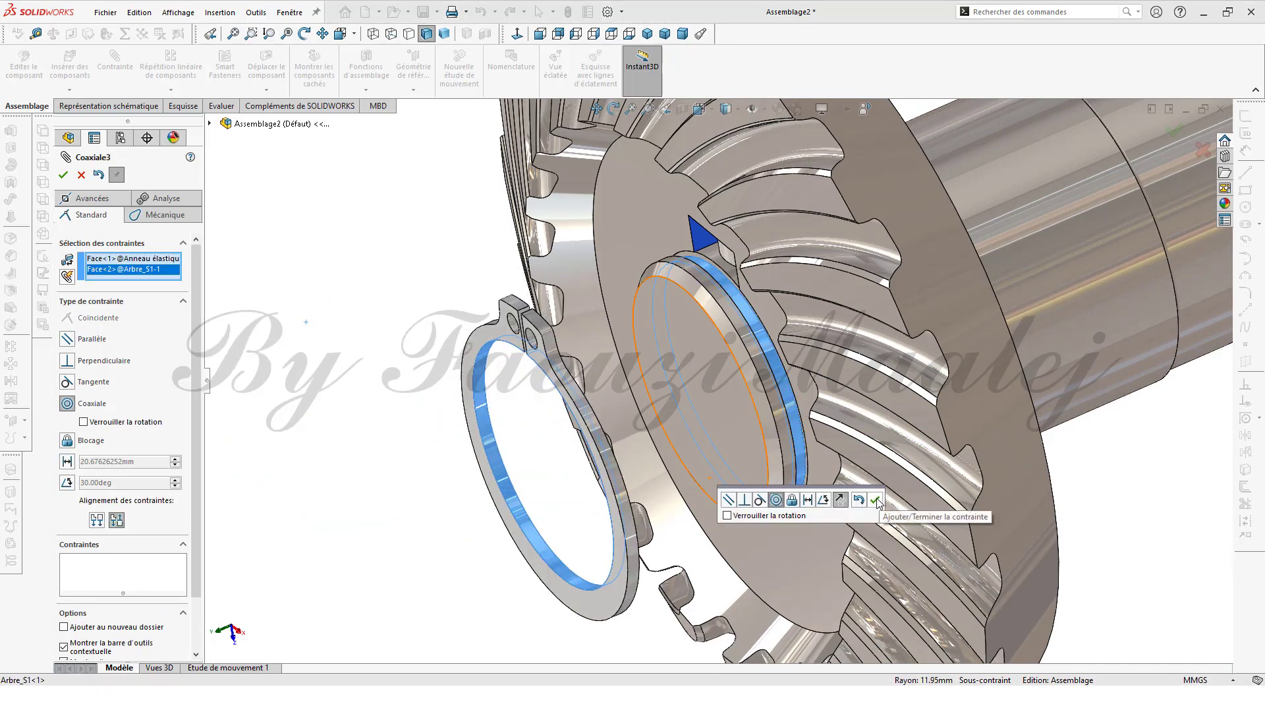
left_click(876, 500)
Mate the retaining ring's flat face coincident with the gear's front face, and finish mating
middle_click_drag(820, 544, 746, 519)
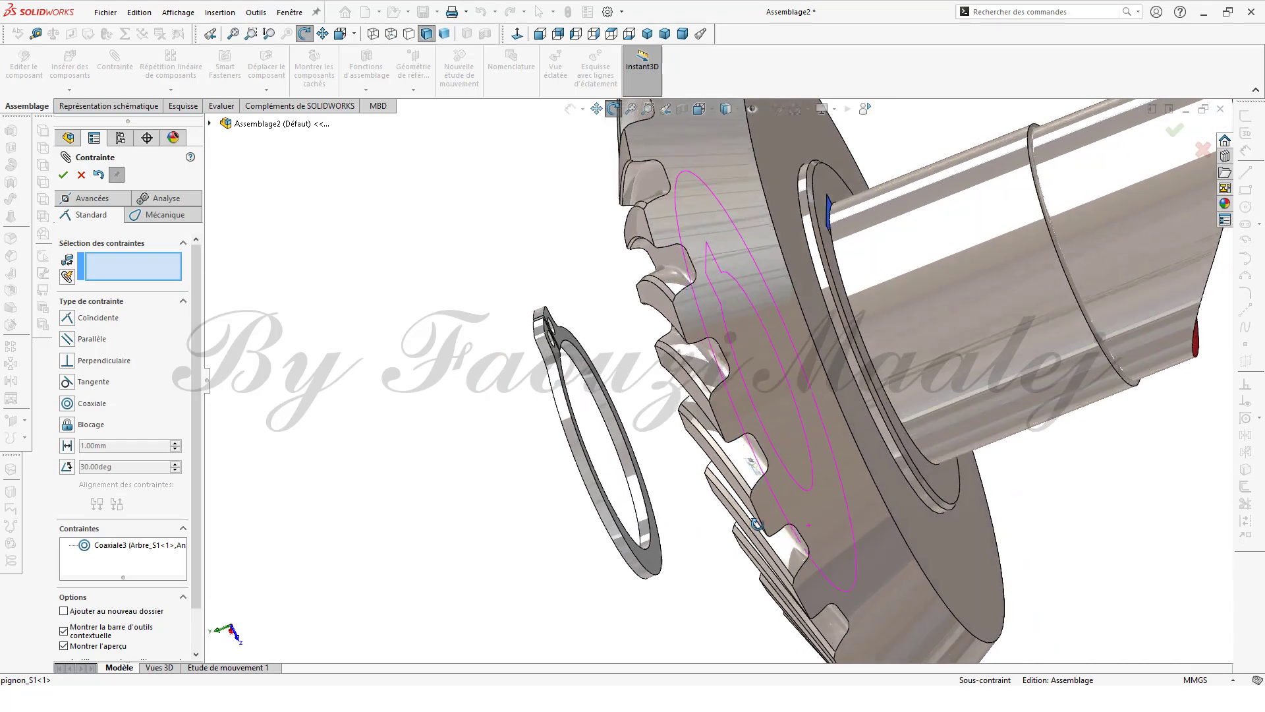
left_click(570, 350)
middle_click_drag(572, 350, 738, 330)
left_click(828, 266)
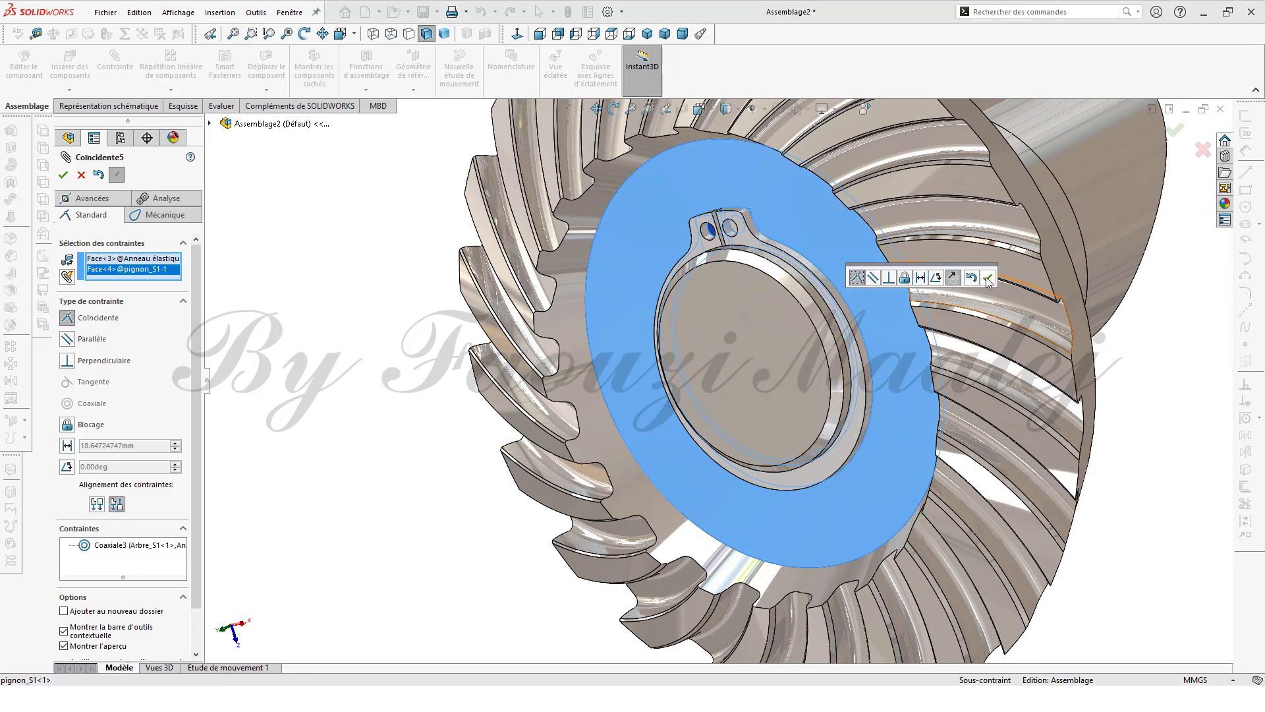
left_click(988, 280)
scroll(853, 277, "up", 3)
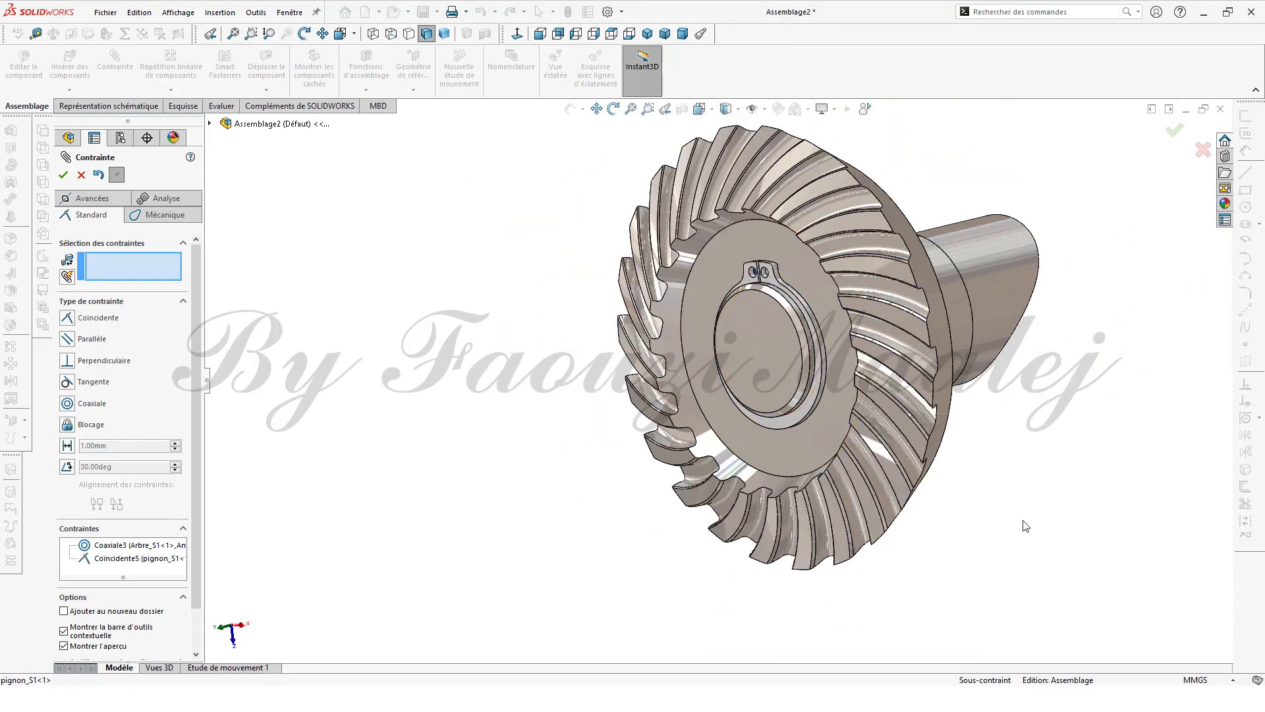
middle_click_drag(1025, 525, 969, 550, "ctrl")
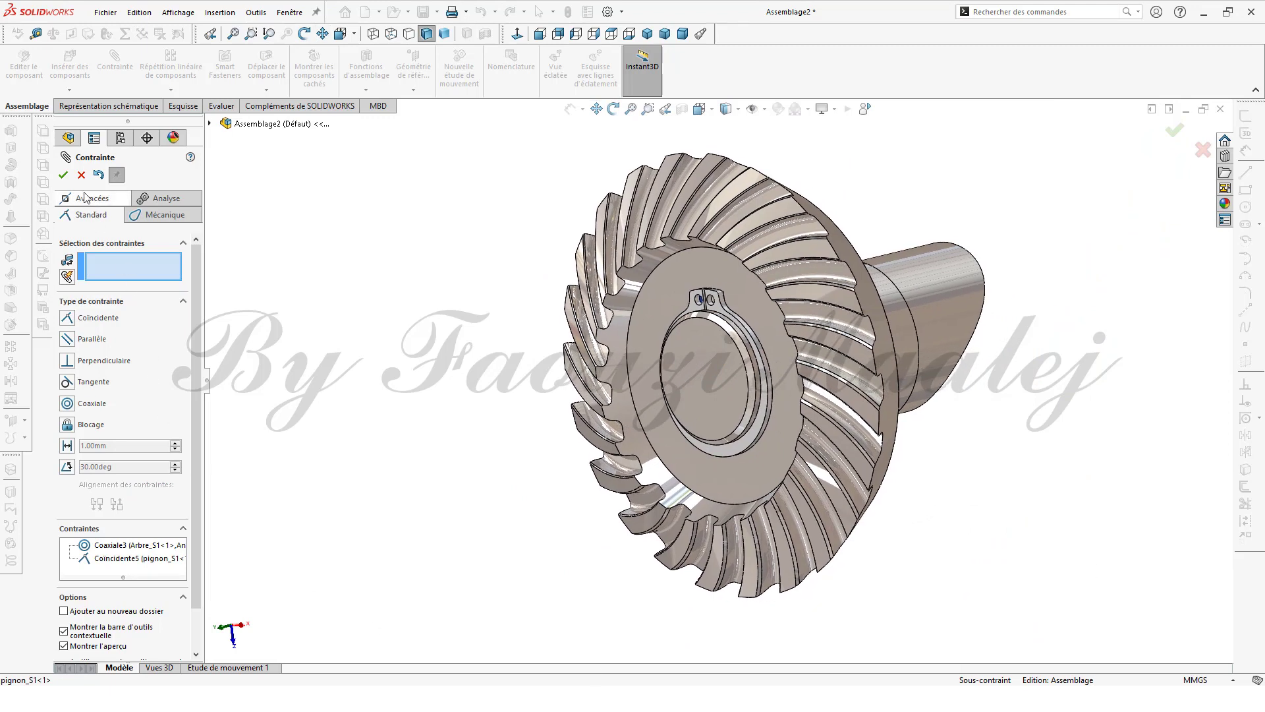
left_click(63, 174)
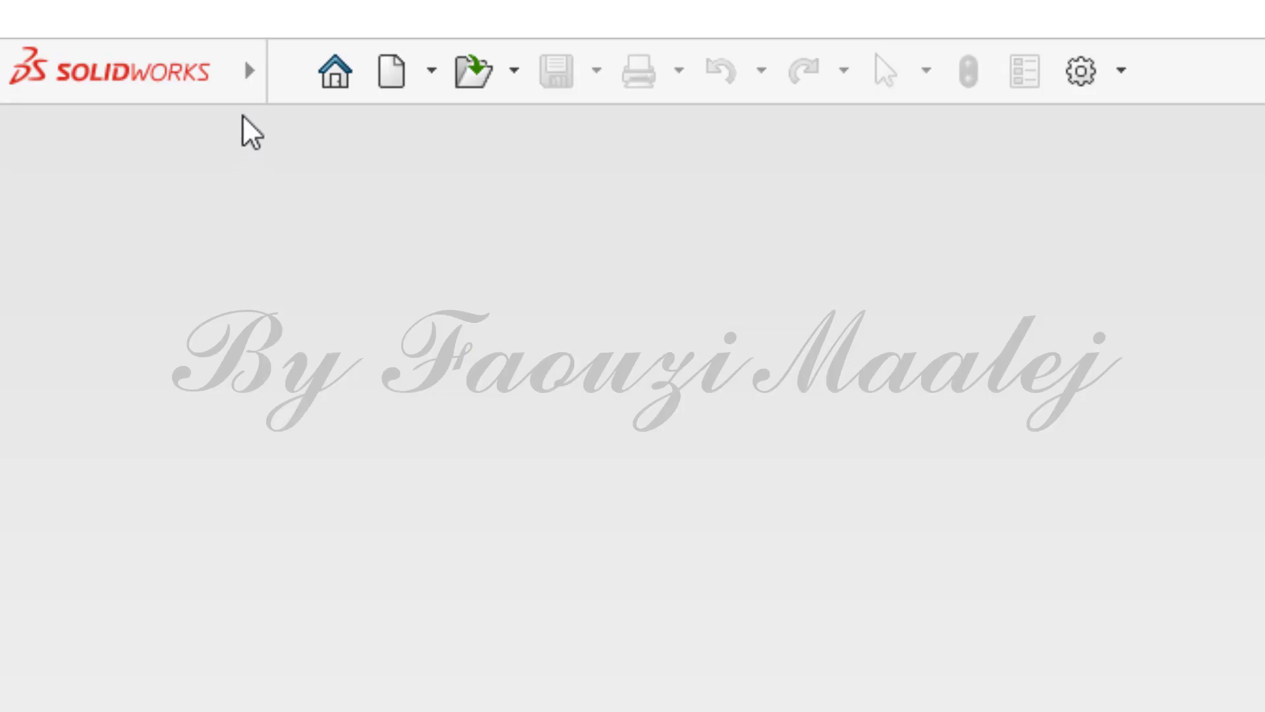
Create a new assembly document
left_click(290, 70)
left_click(356, 129)
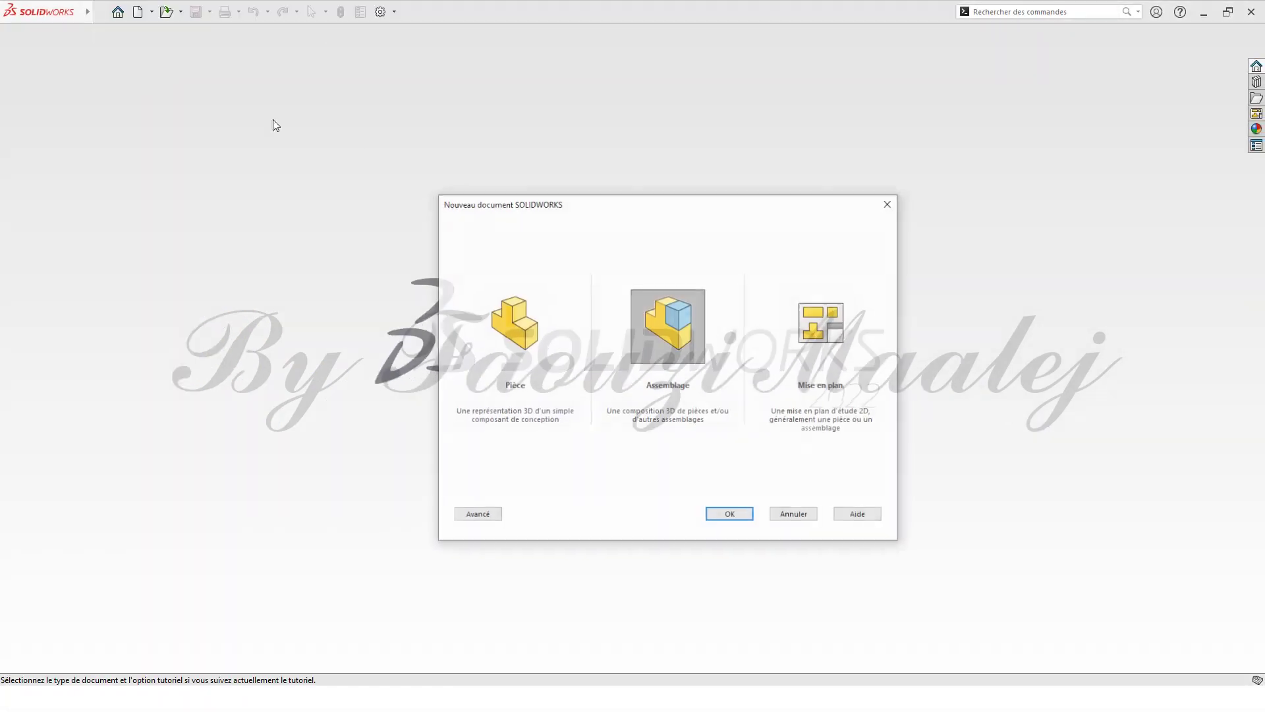
left_click(730, 515)
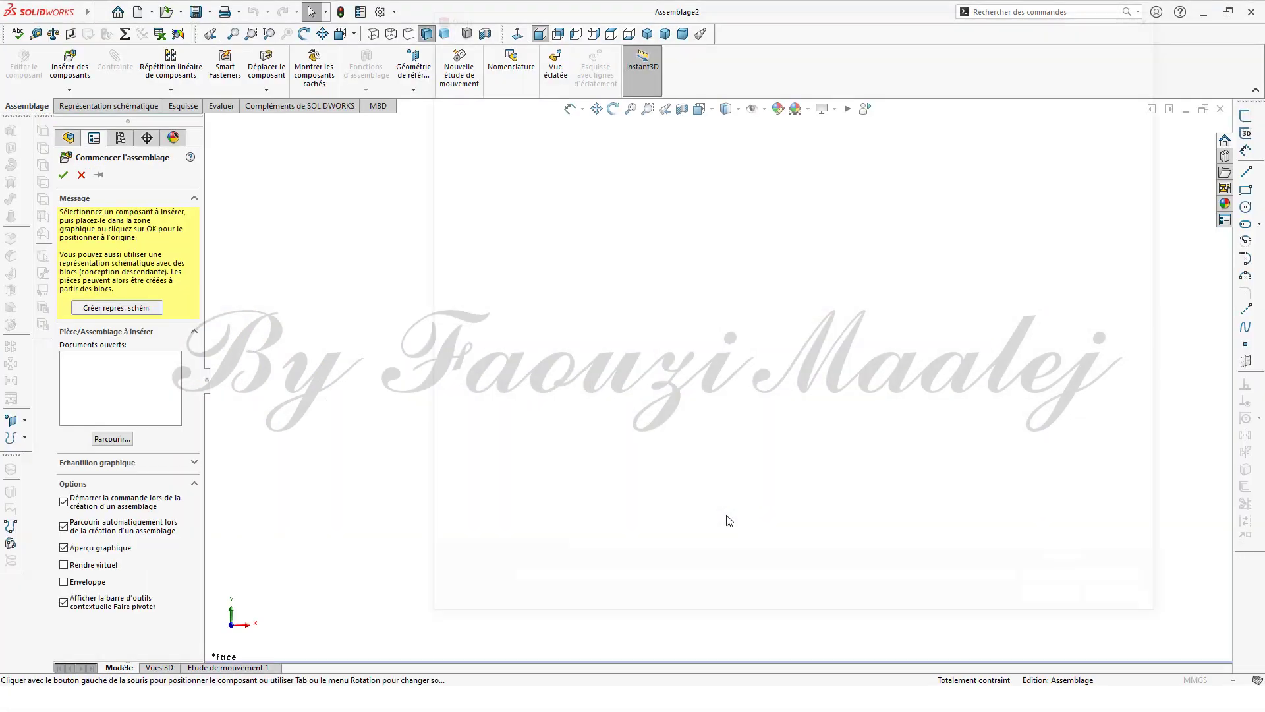
Insert the shaft Arbre_S2.SLDPRT as the first component of the assembly
left_click(692, 124)
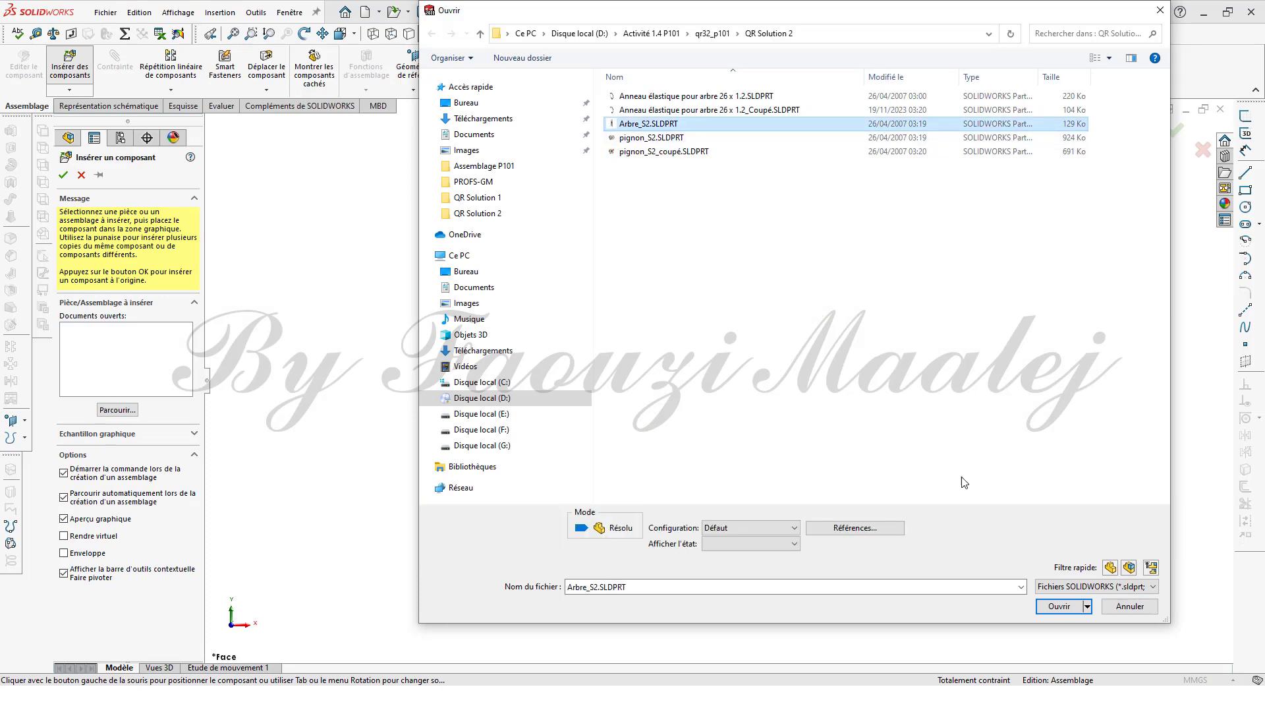
left_click(1056, 605)
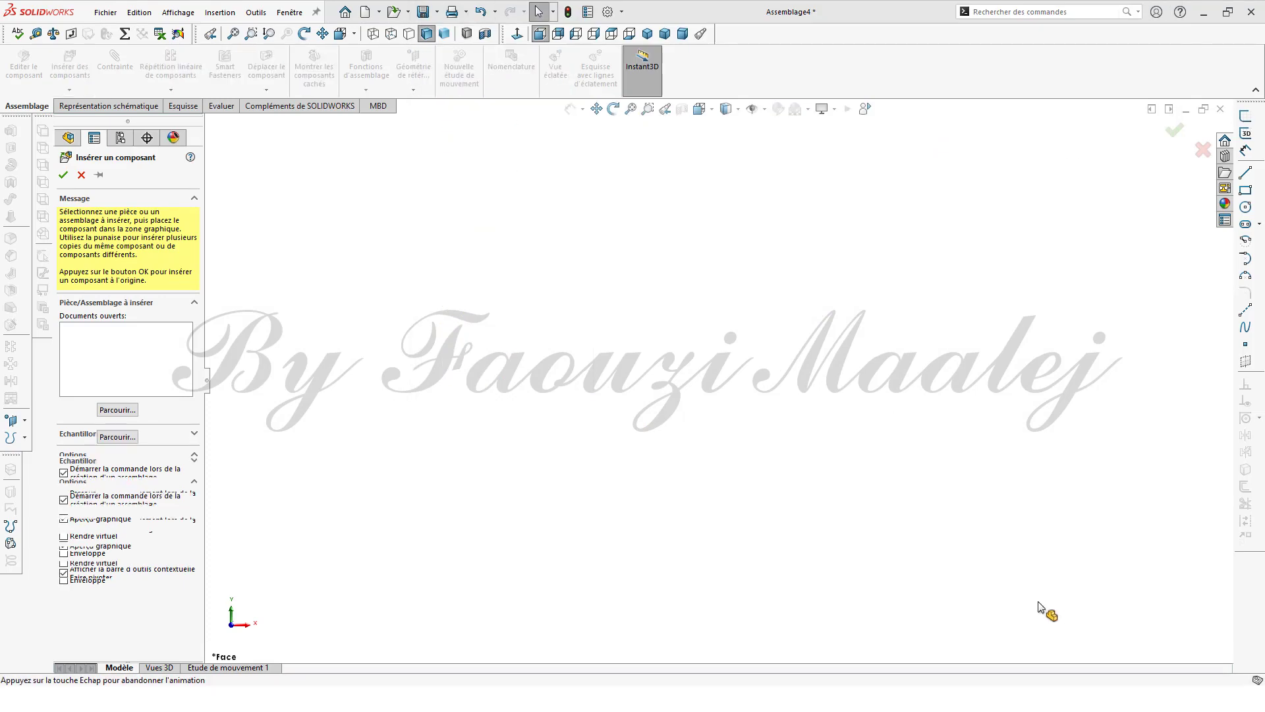
left_click(859, 456)
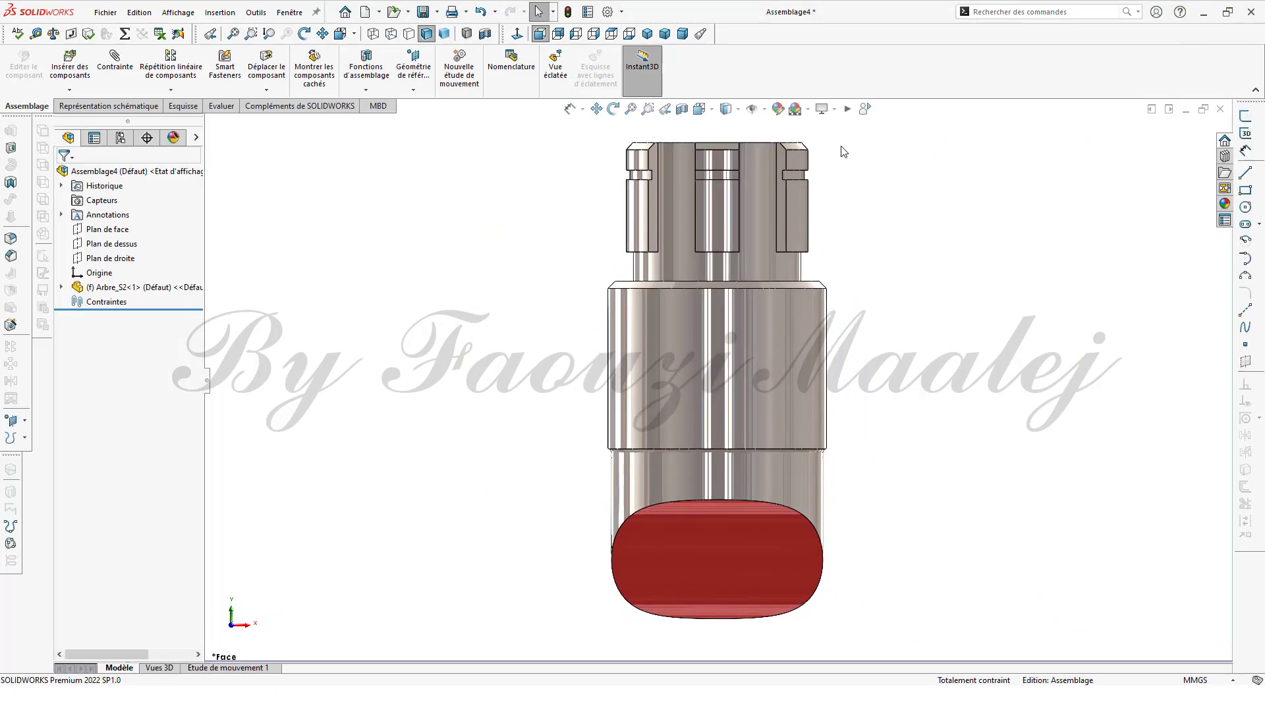
Insert the sectioned gear pignon_S2_coupé.SLDPRT and place it in front of the shaft's splined end
middle_click_drag(743, 127, 1001, 352)
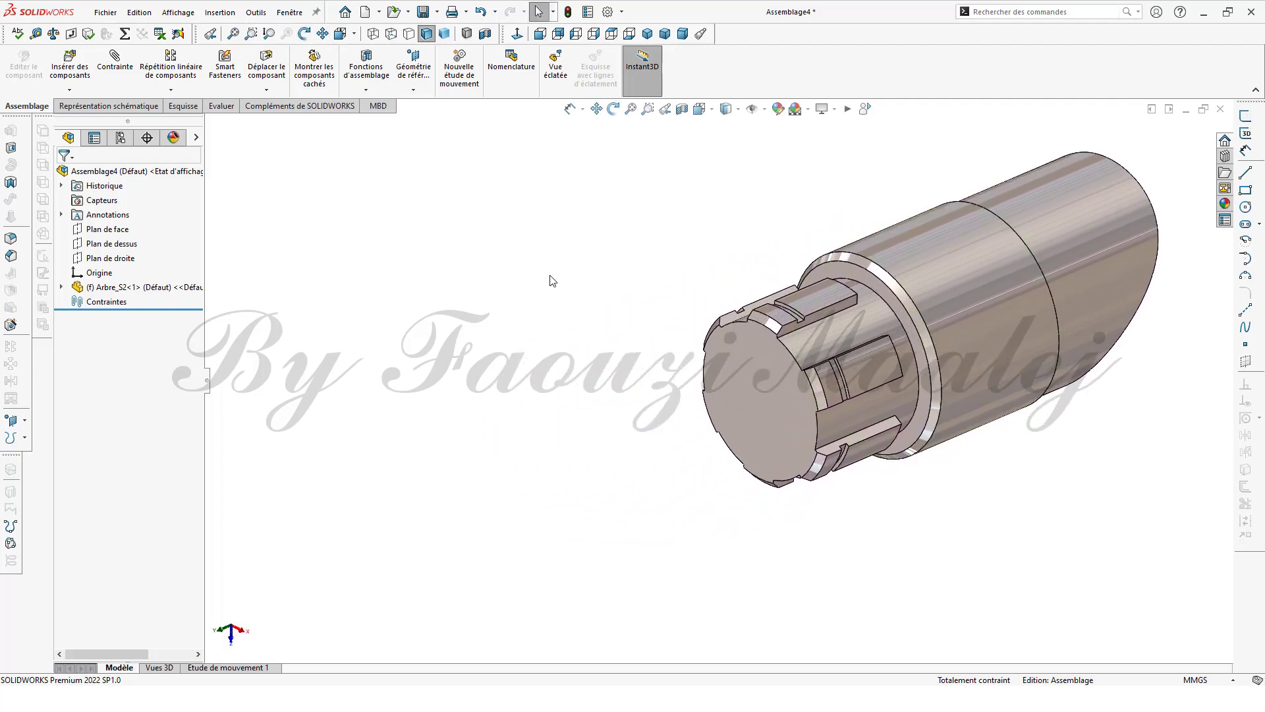
left_click(56, 66)
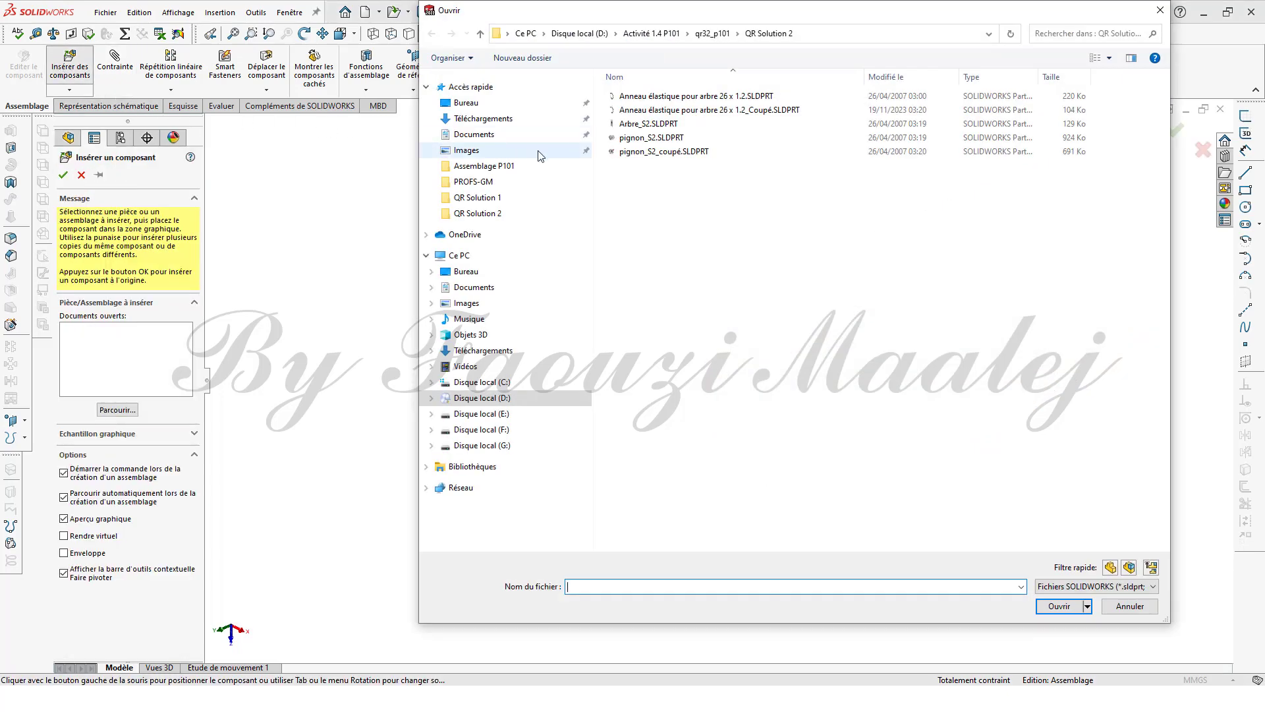
left_click(682, 152)
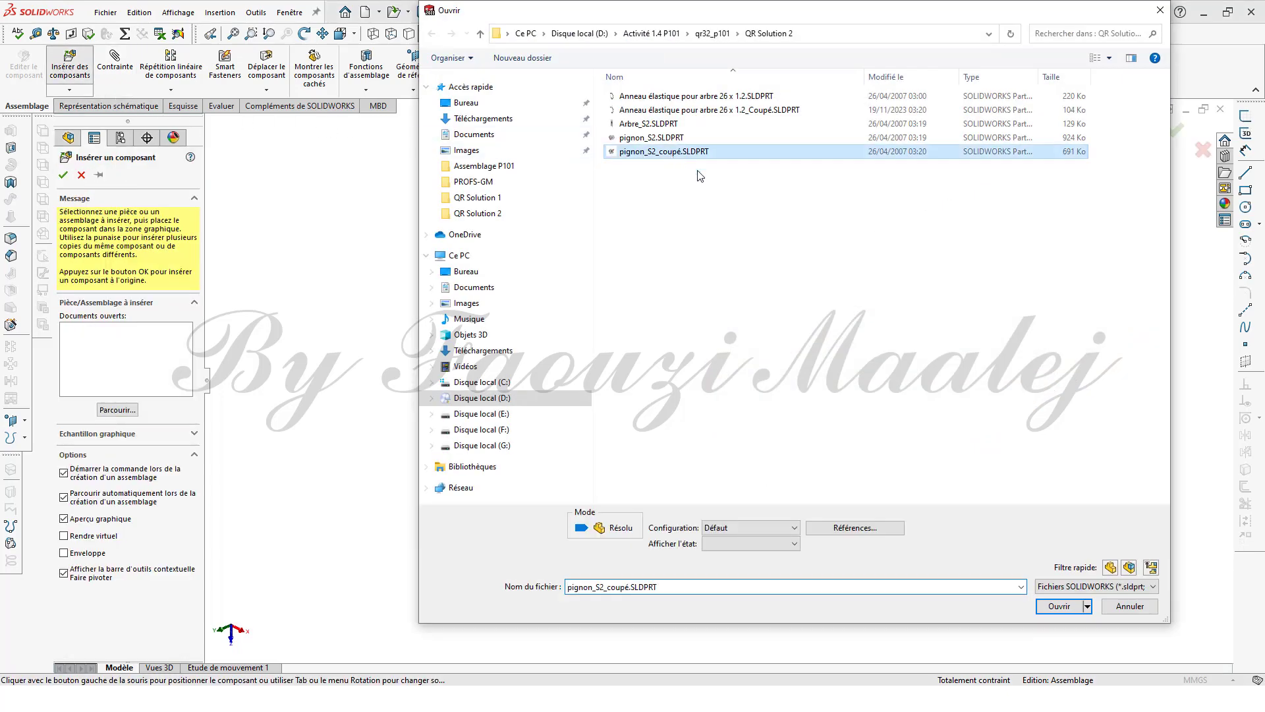
left_click(1059, 606)
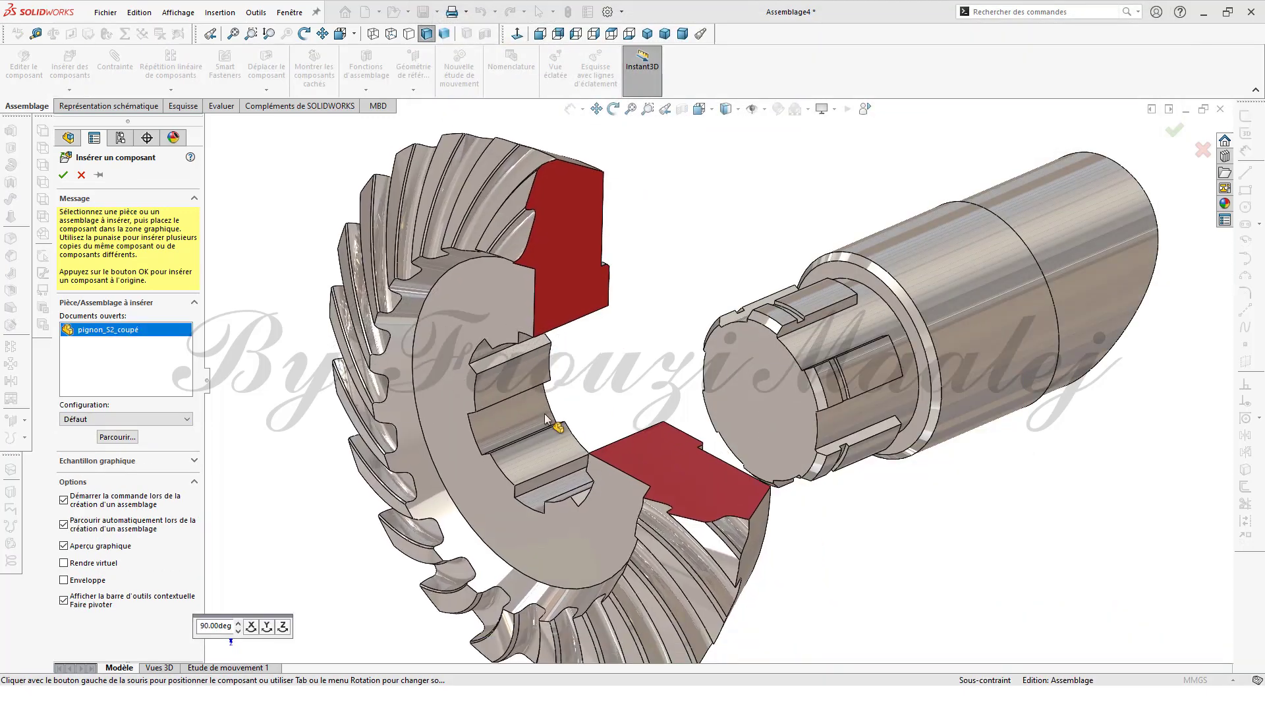
left_click(583, 453)
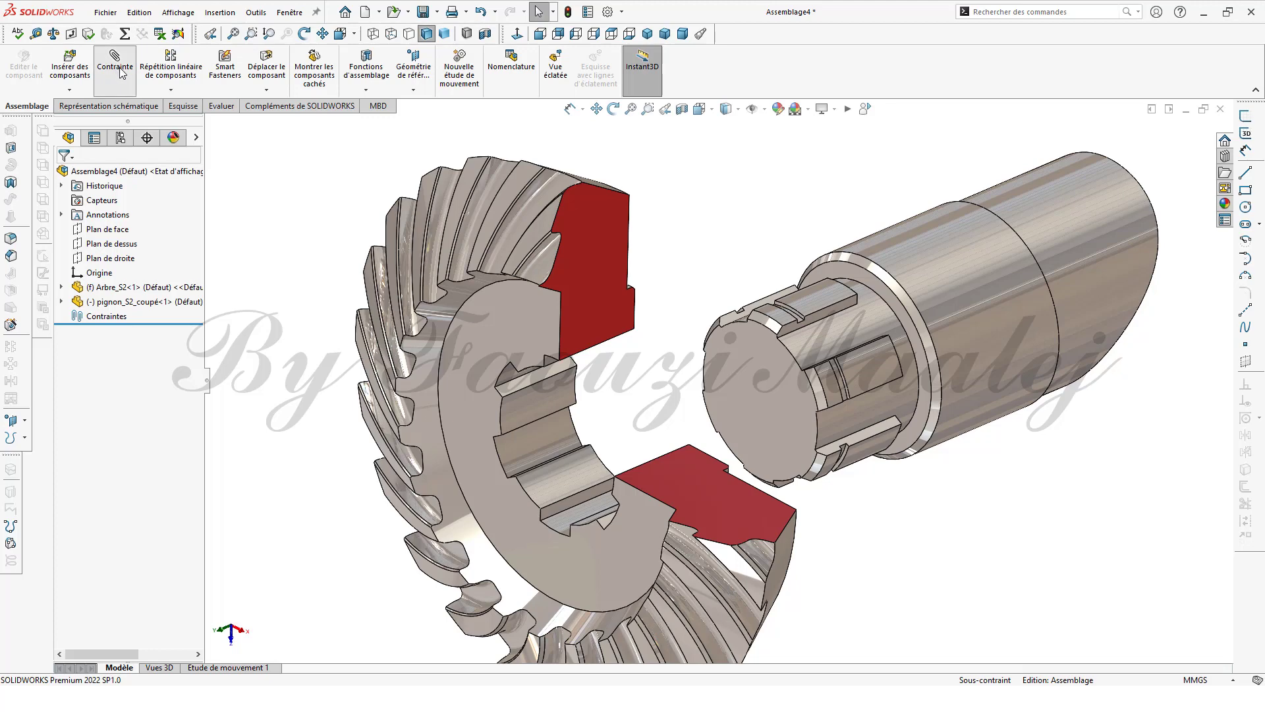
Add a concentric mate between the gear's inner bore face and the shaft's cylindrical face between the splines
left_click(537, 397)
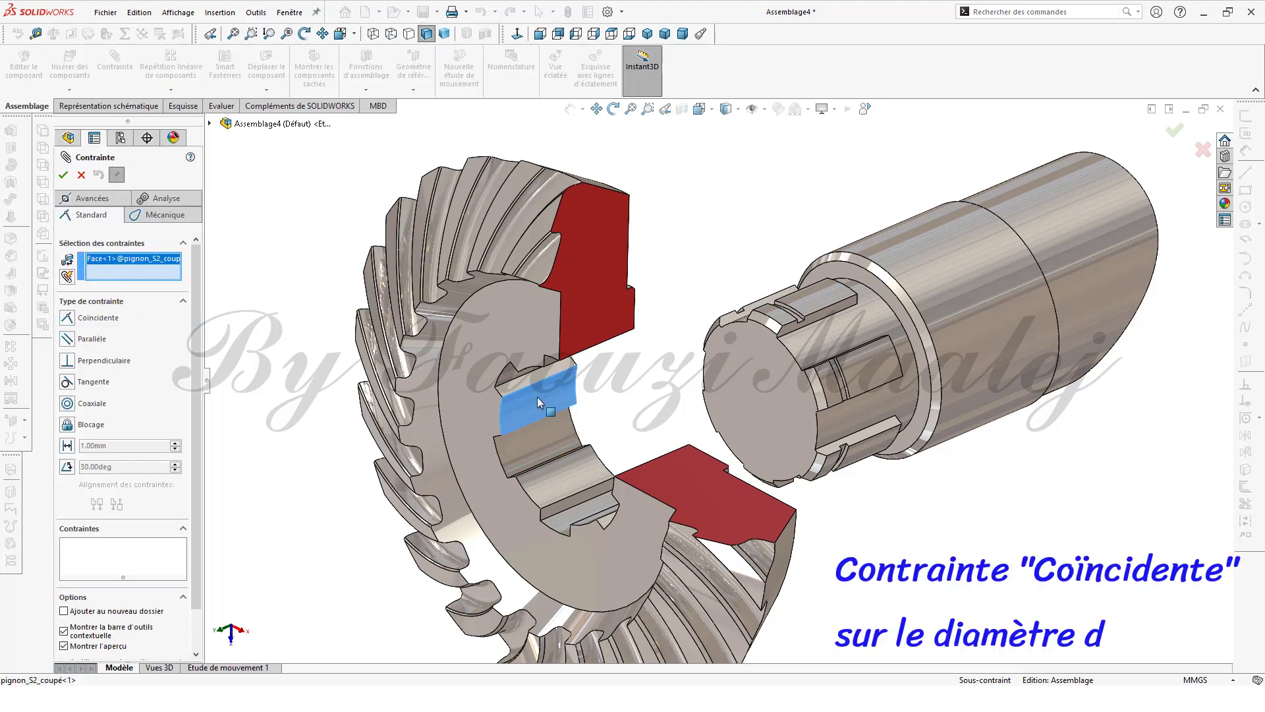
left_click(852, 337)
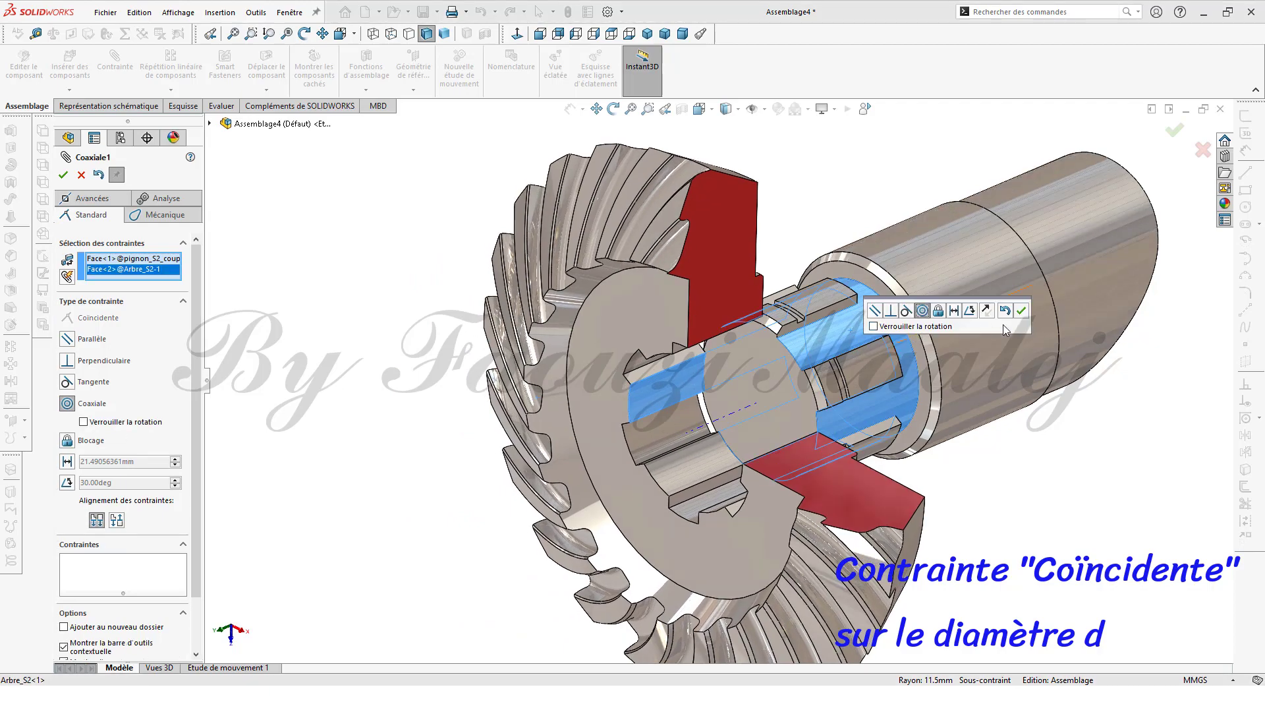
left_click(1021, 312)
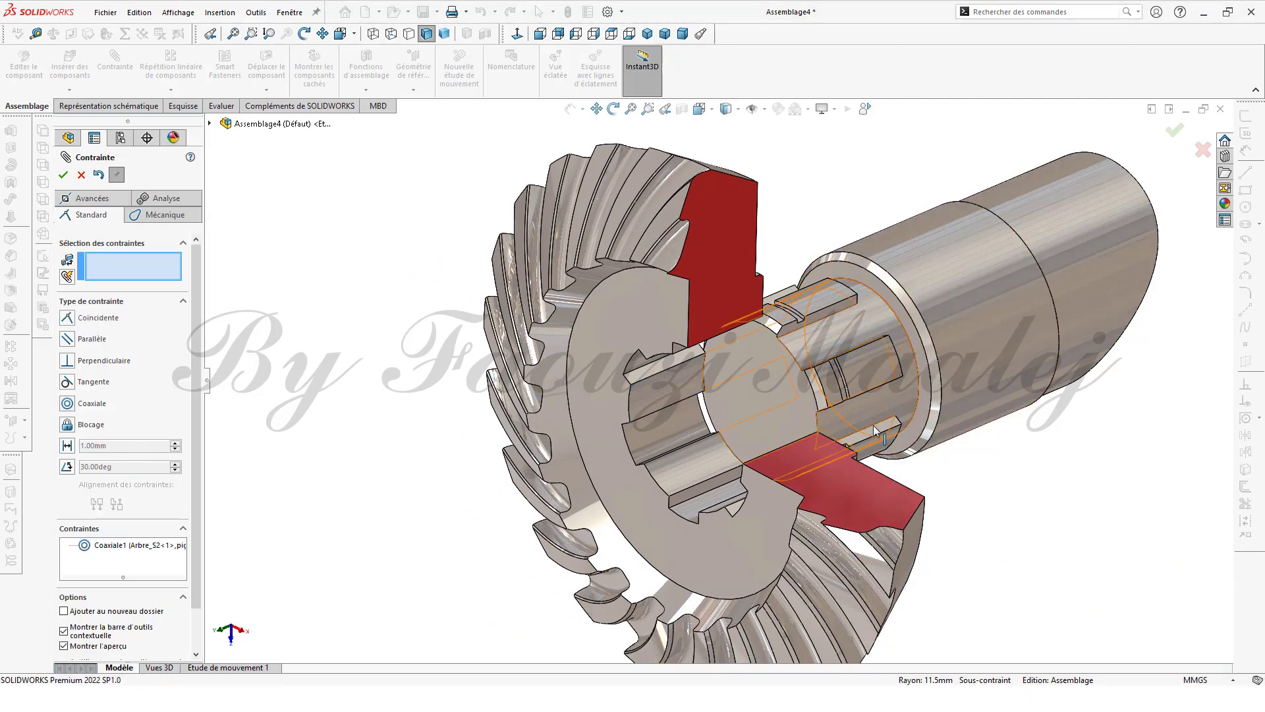
Add a coincident mate between a spline flank in the gear bore and the matching spline flank on the shaft
middle_click_drag(1005, 323, 790, 323)
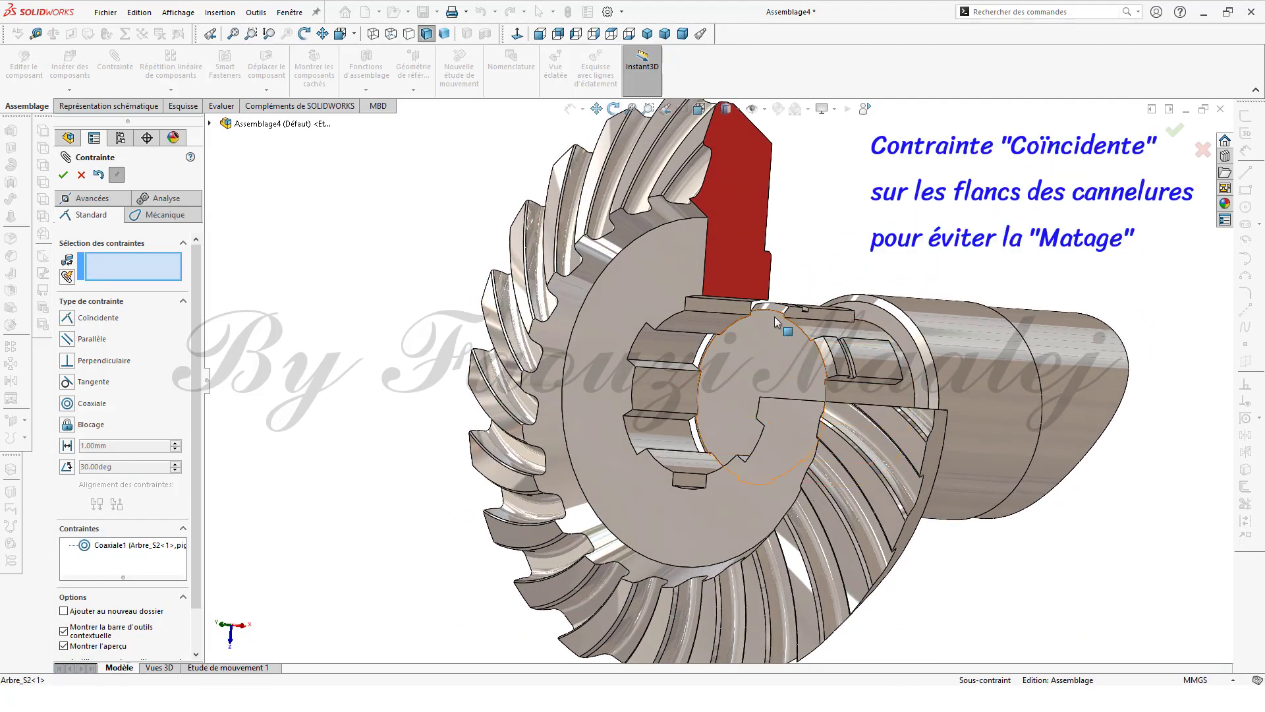
scroll(774, 317, "down", 2)
left_click(709, 306)
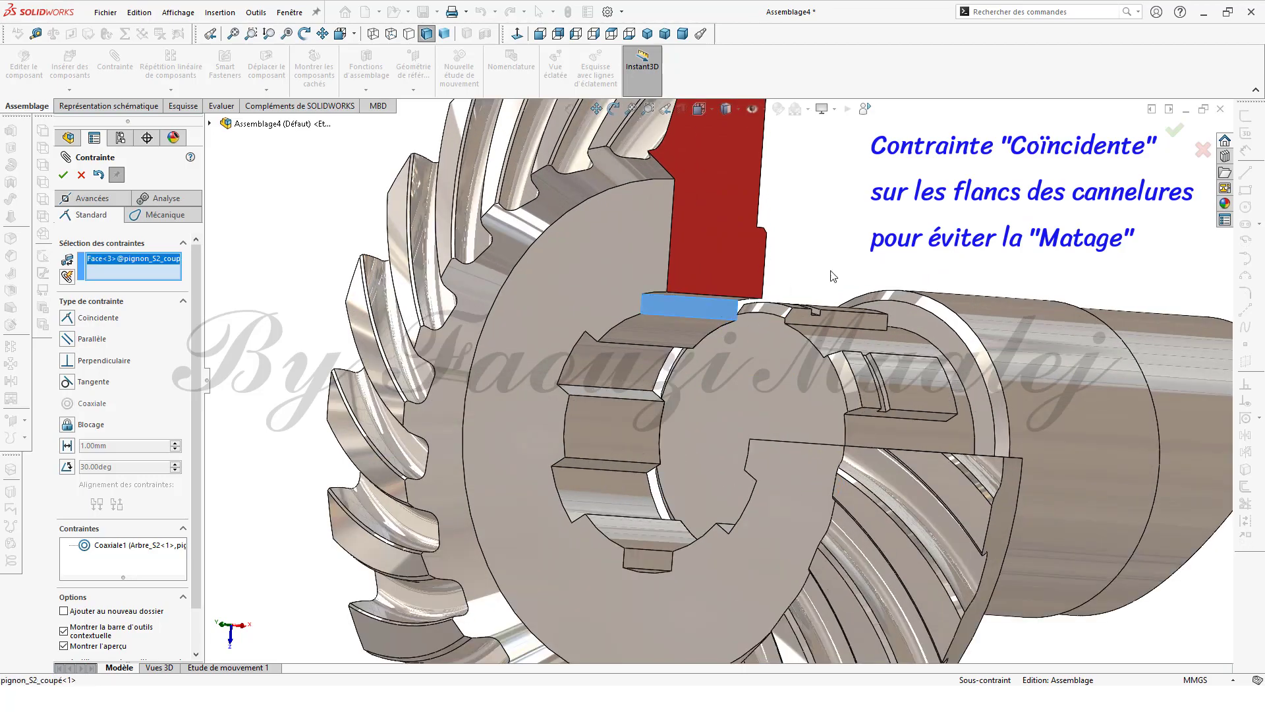
middle_click_drag(852, 248, 815, 349)
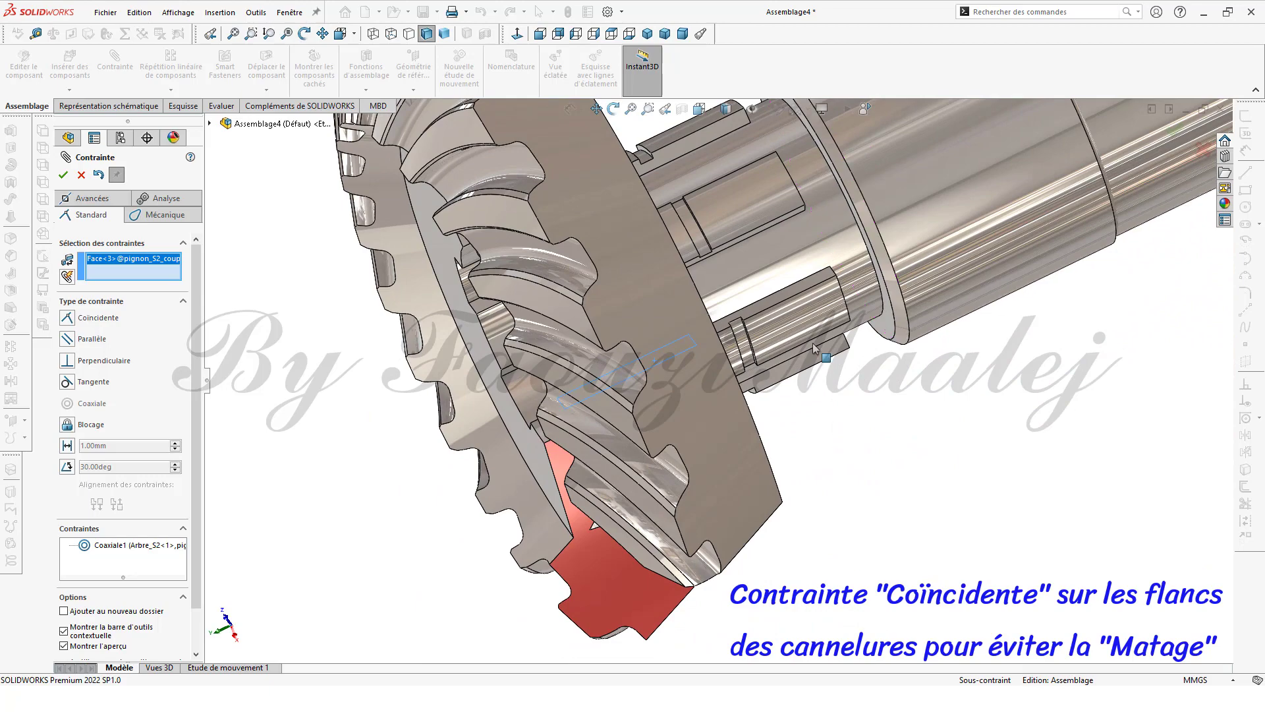
left_click(794, 290)
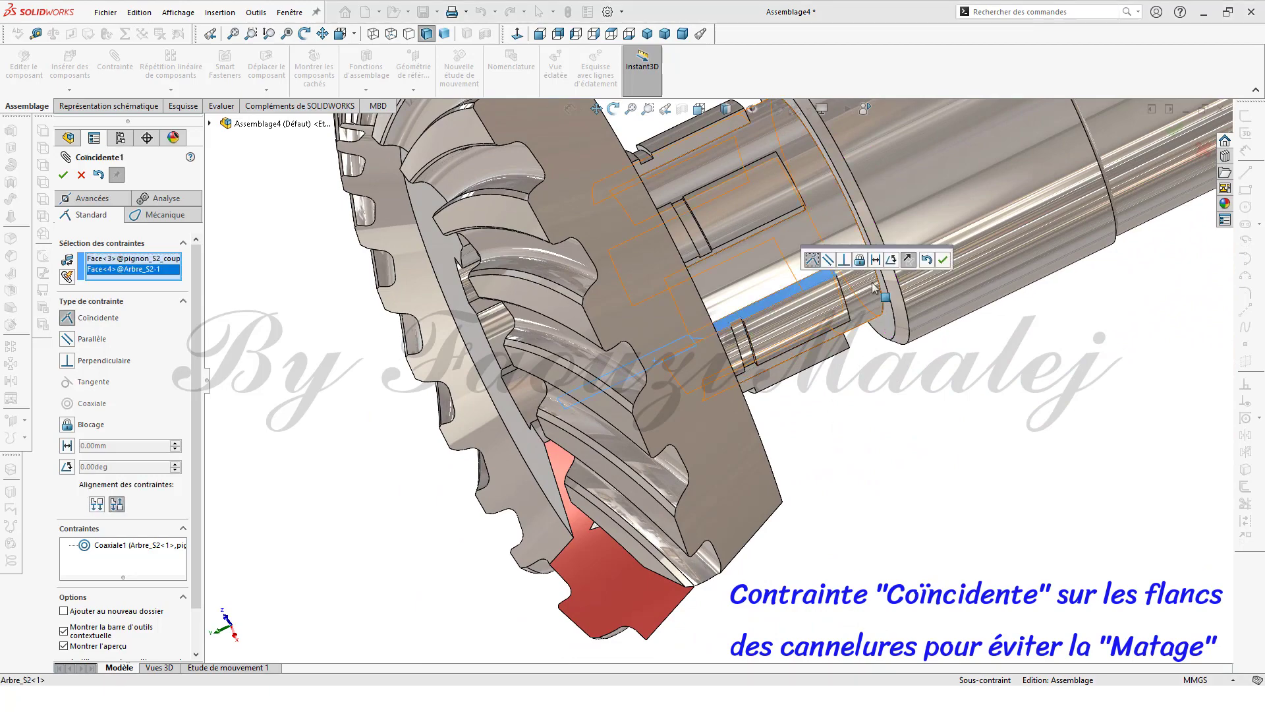
left_click(943, 261)
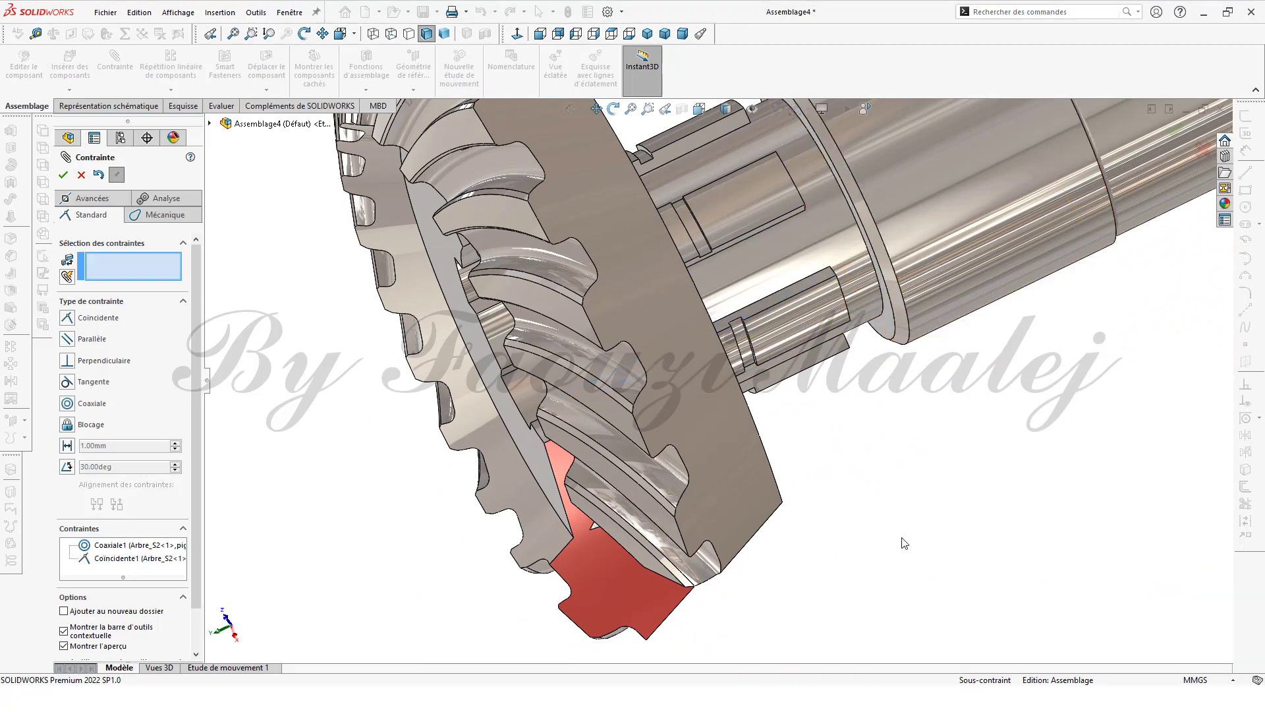
Mate the gear's rear hub face coincident with the shaft's shoulder face, and finish mating
middle_click_drag(904, 543, 800, 224)
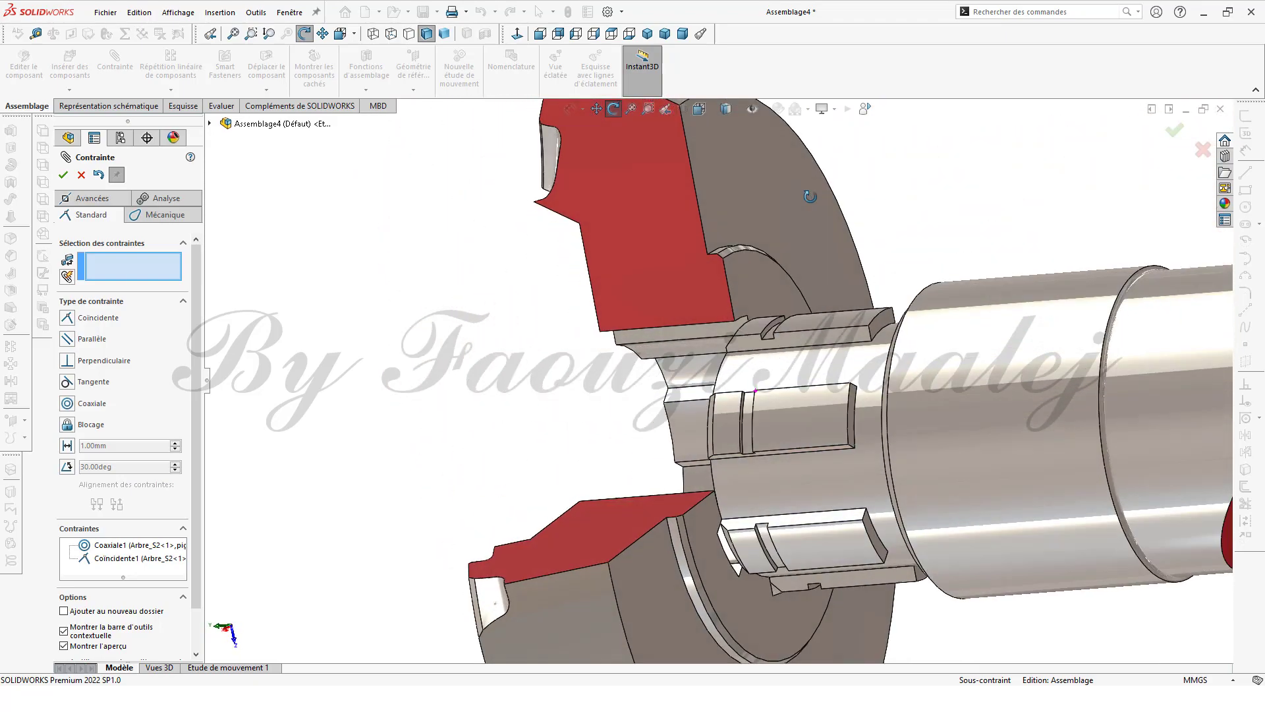
left_click(762, 281)
middle_click_drag(770, 346, 899, 313)
left_click(893, 319)
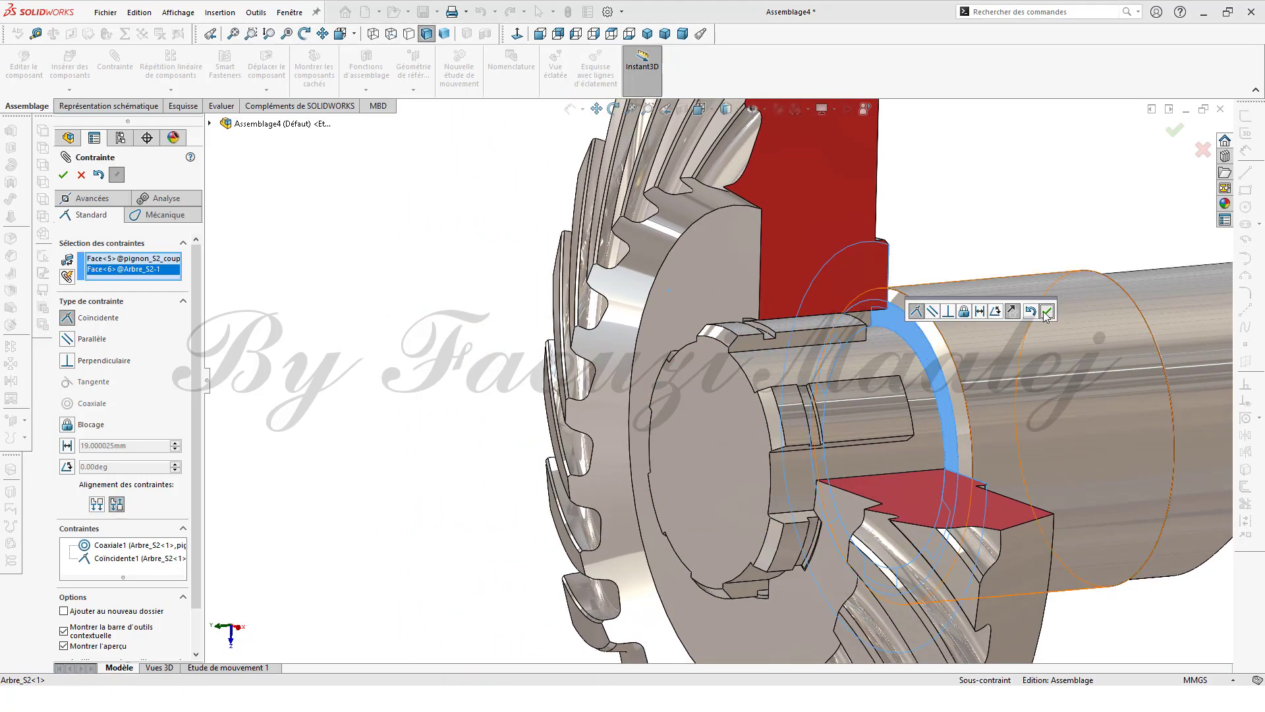
left_click(1046, 312)
scroll(850, 438, "up", 5)
middle_click_drag(852, 429, 906, 377, "ctrl")
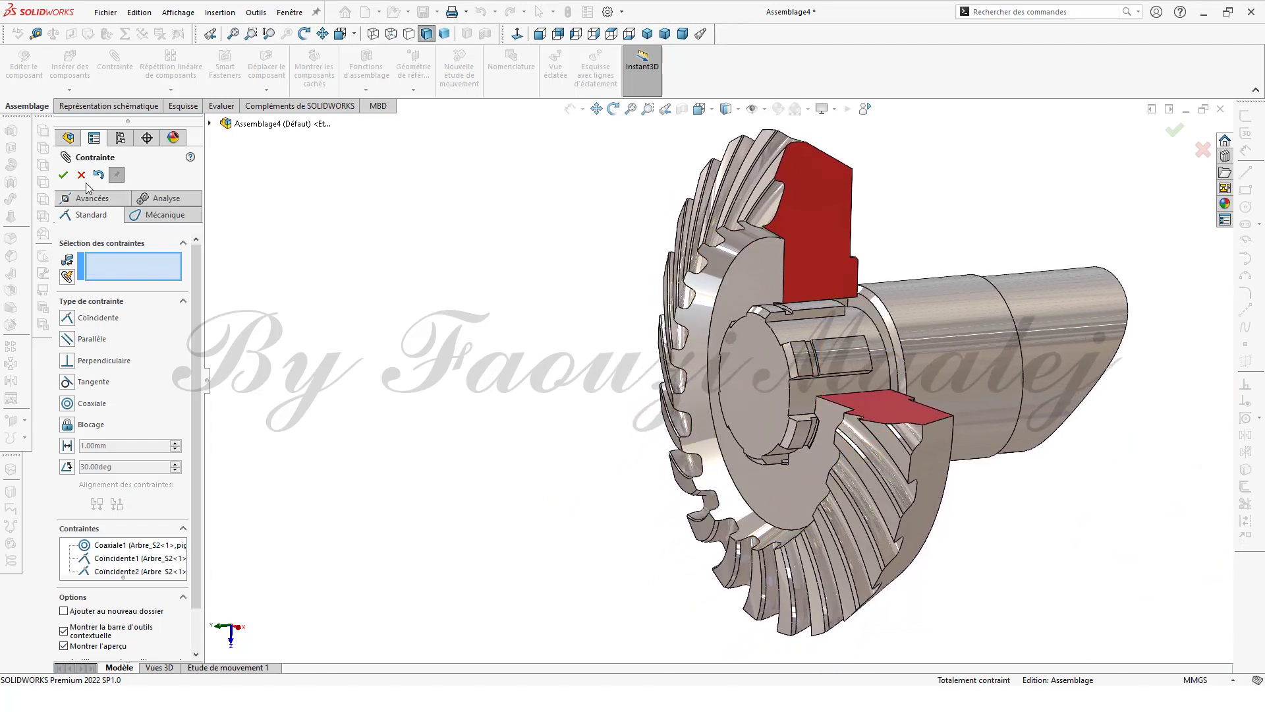
left_click(64, 174)
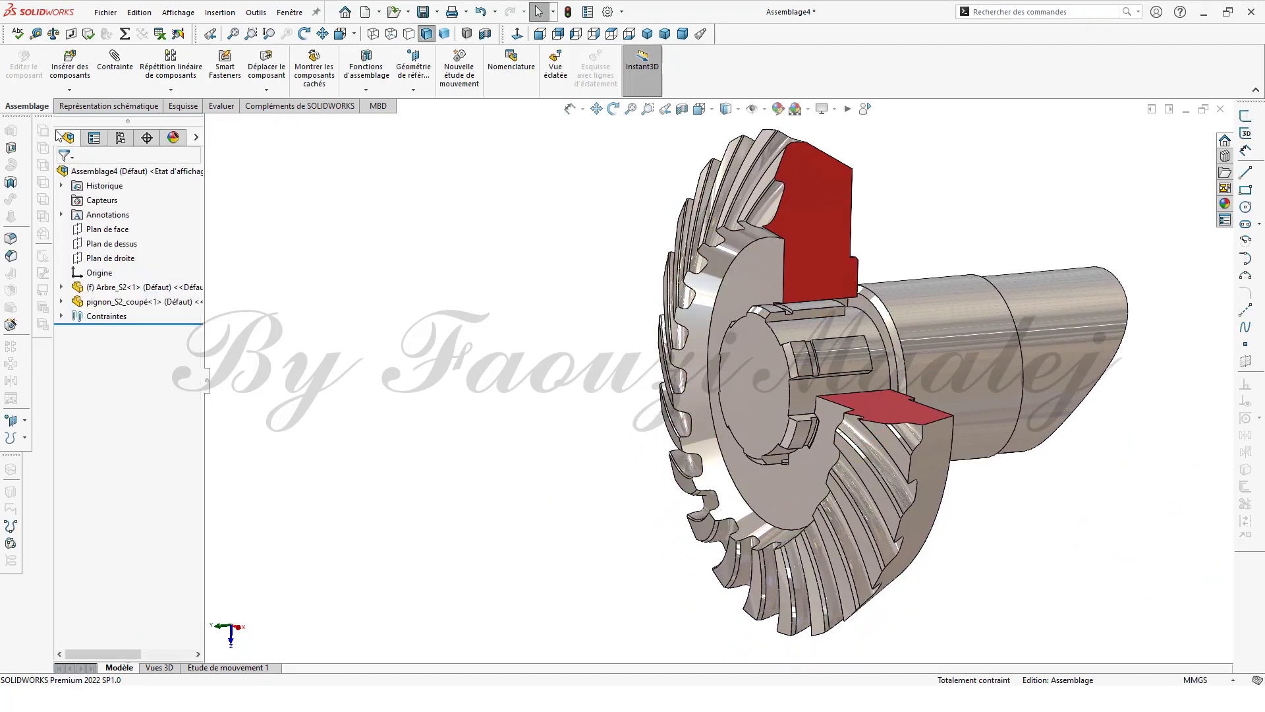
Insert the sectioned retaining ring Anneau élastique pour arbre 26 x 1.2_Coupé.SLDPRT and place it in front of the gear
left_click(66, 74)
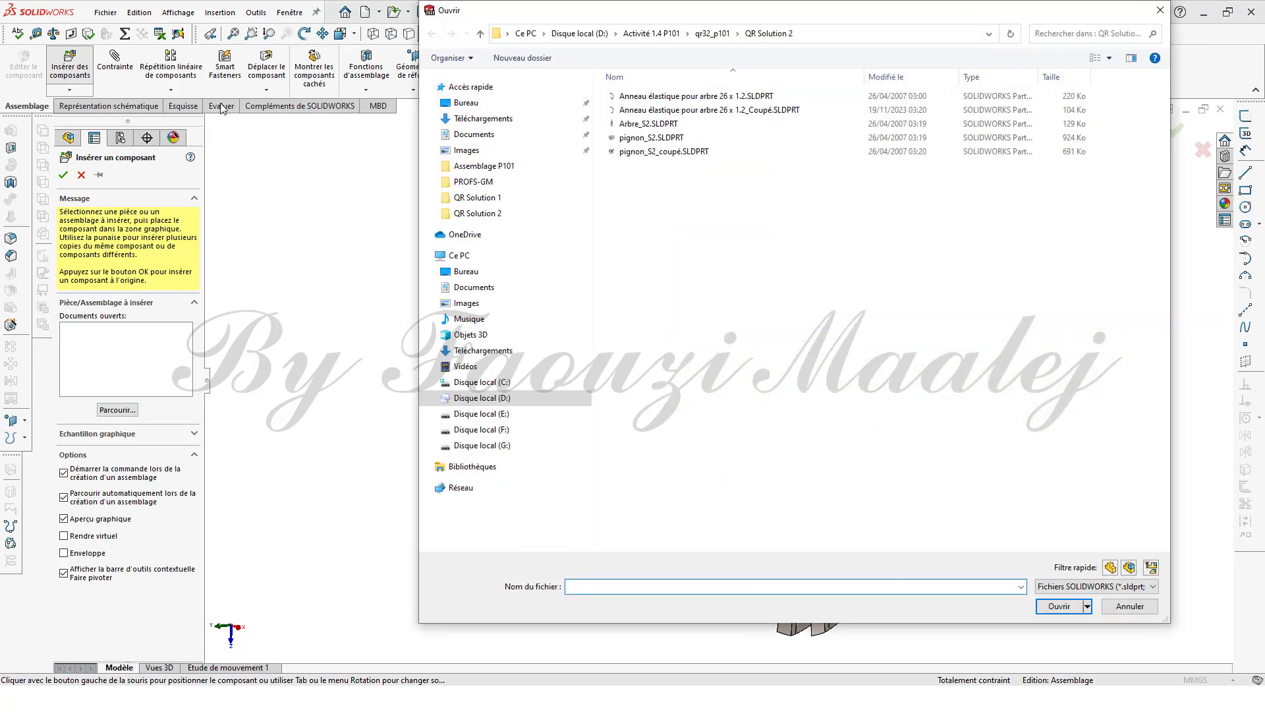
left_click(657, 110)
left_click(1060, 607)
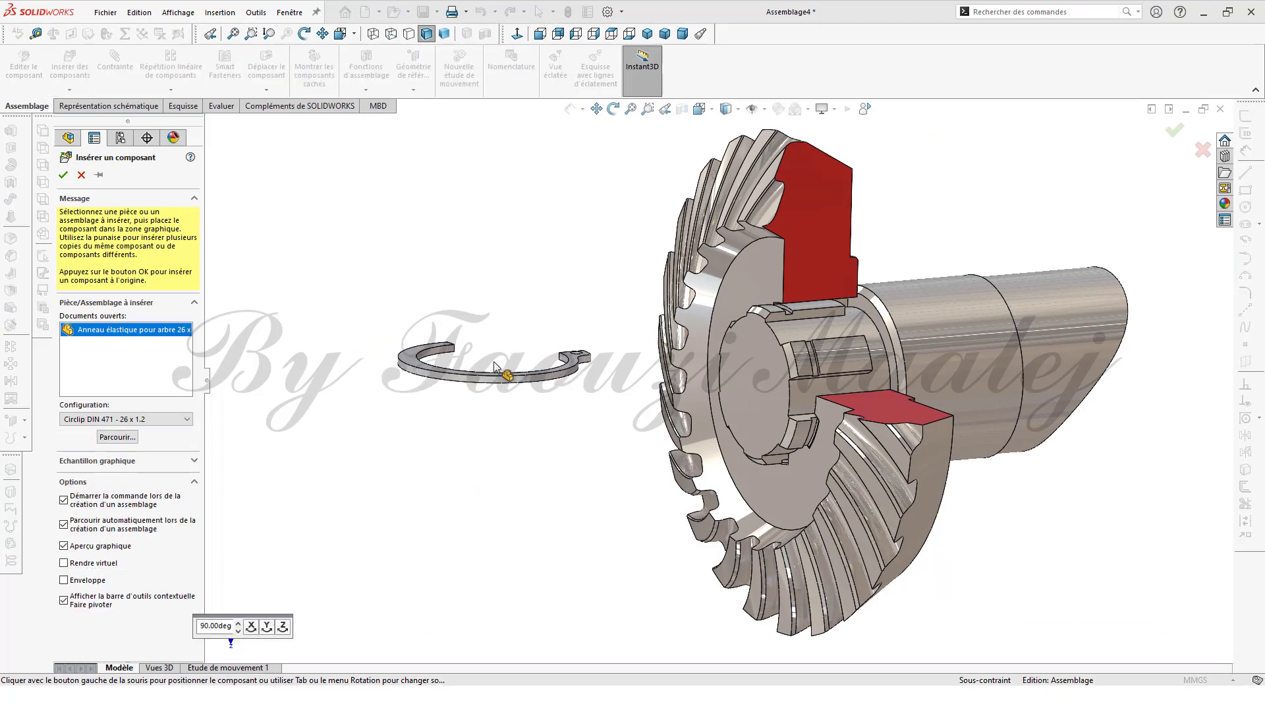
left_click(465, 365)
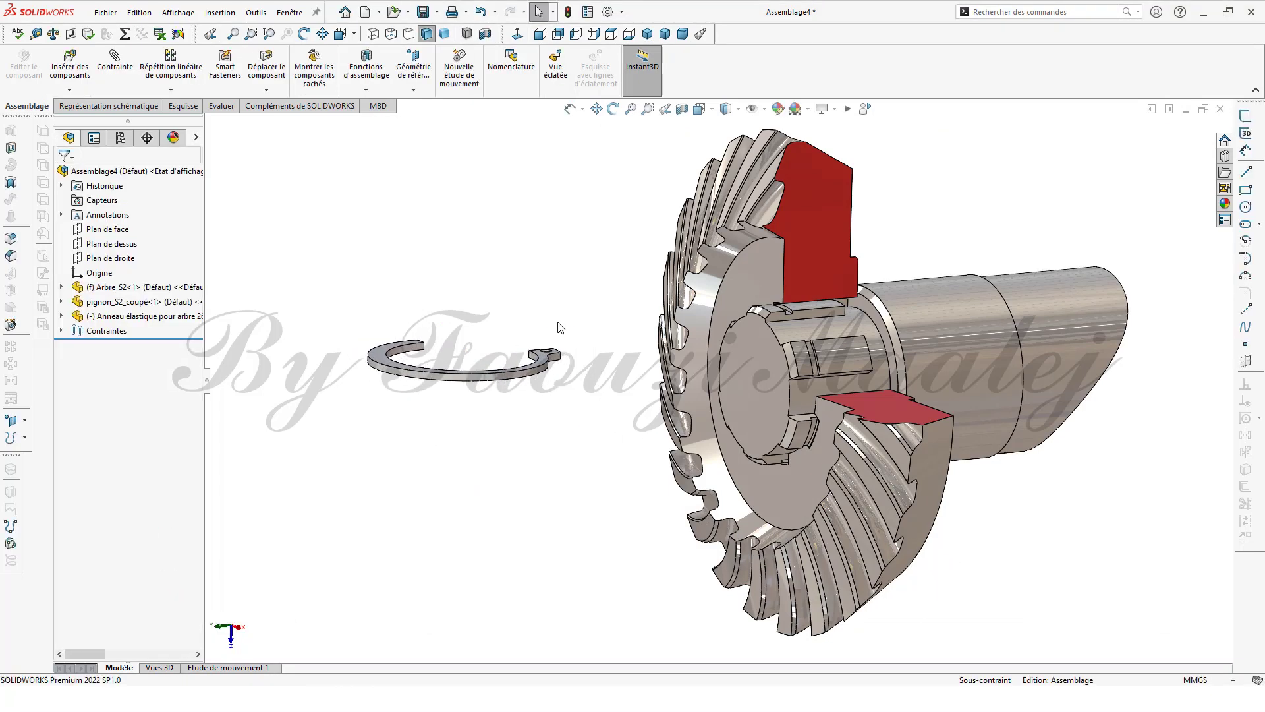
Add a concentric mate between the retaining ring's inner face and the bottom of the ring groove in the shaft's splines
middle_click_drag(555, 324, 539, 365)
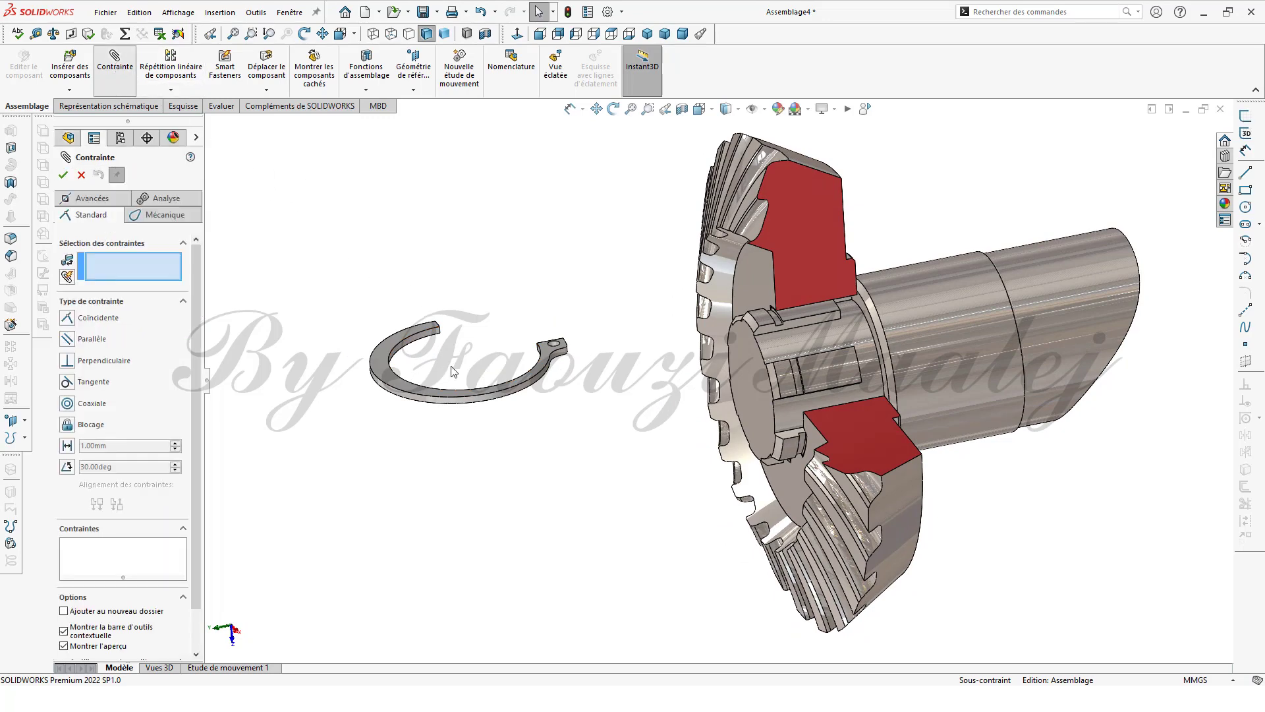
scroll(446, 359, "down", 4)
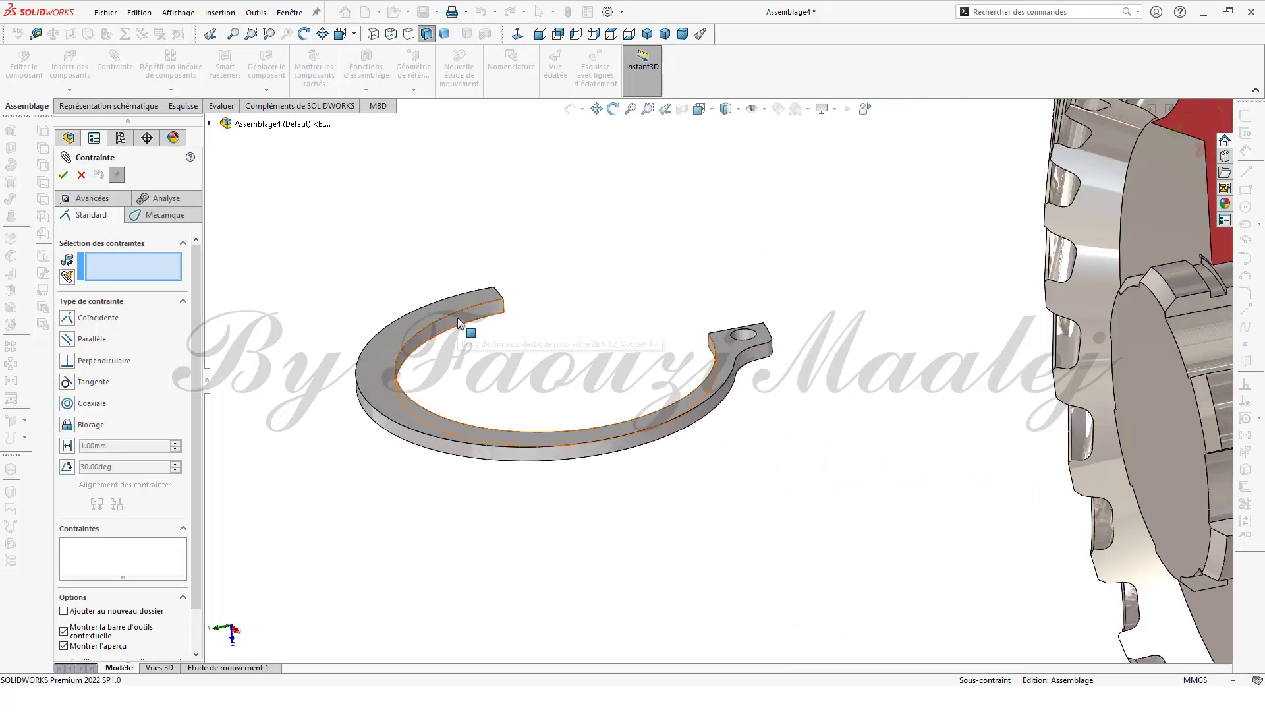
left_click(459, 323)
scroll(714, 389, "up", 4)
scroll(956, 432, "down", 5)
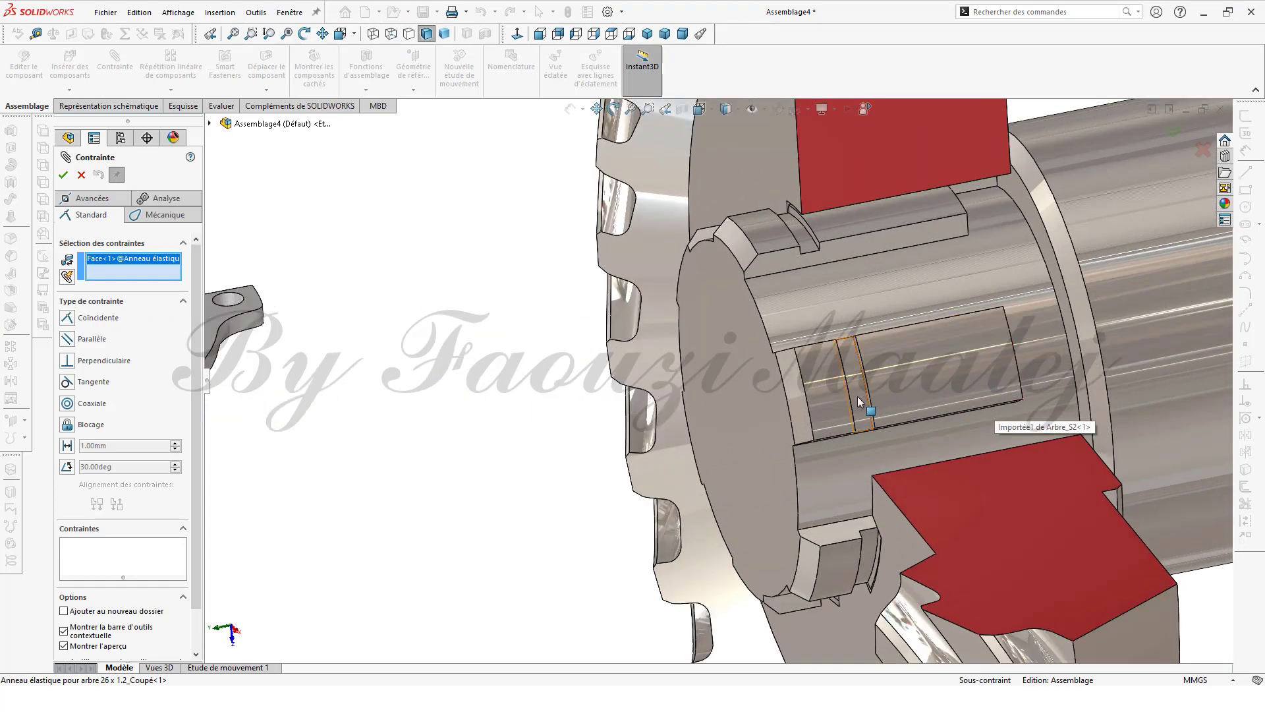
left_click(858, 398)
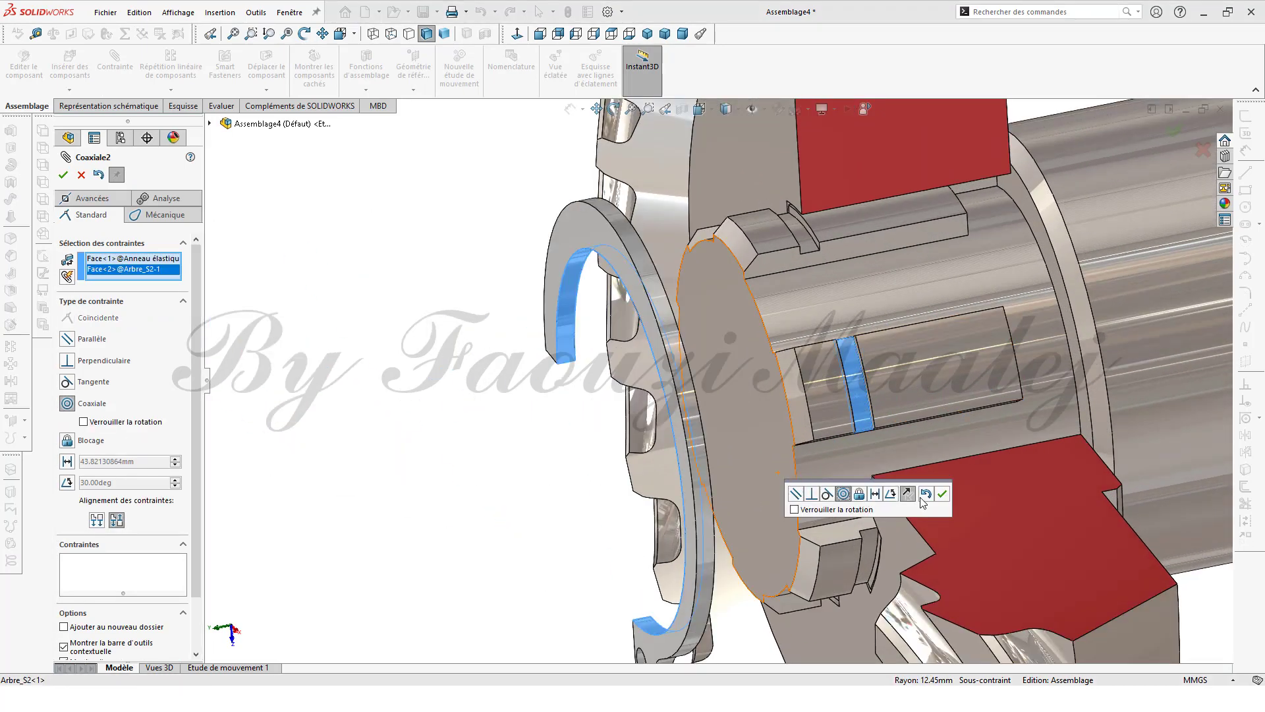
left_click(942, 495)
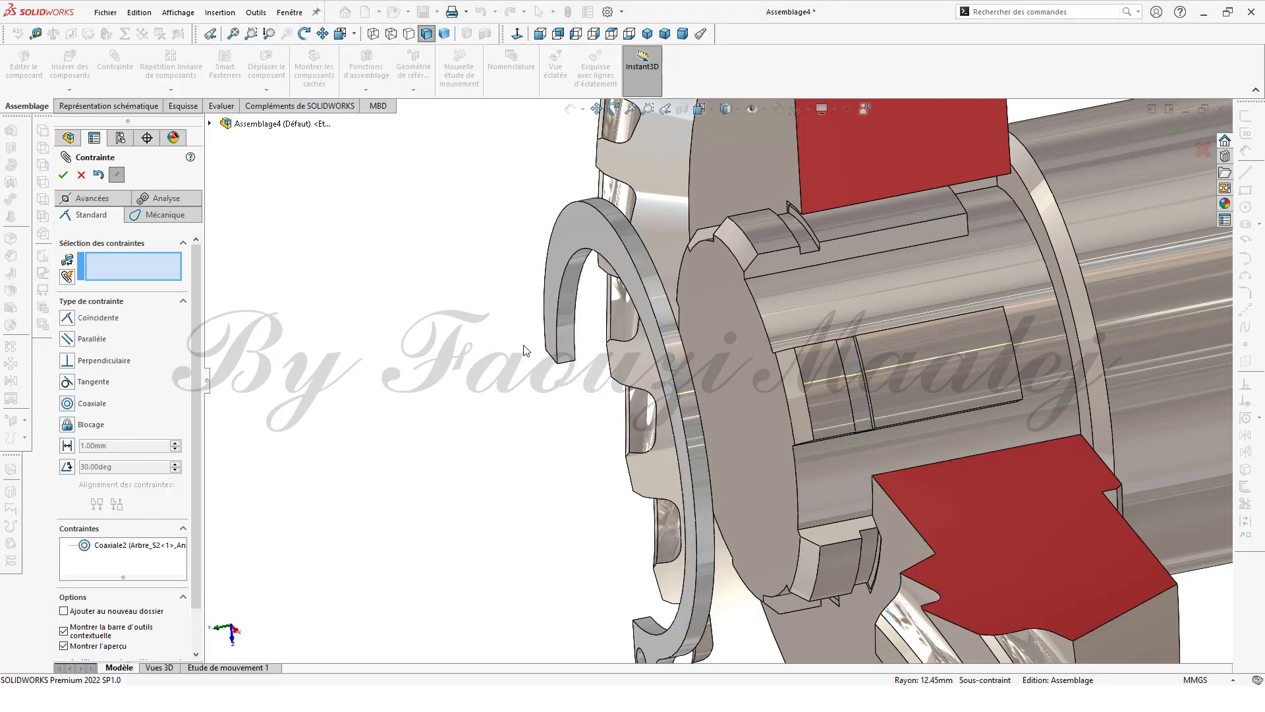
Mate the retaining ring's front flat face coincident with the side wall of the shaft's ring groove
left_click(565, 241)
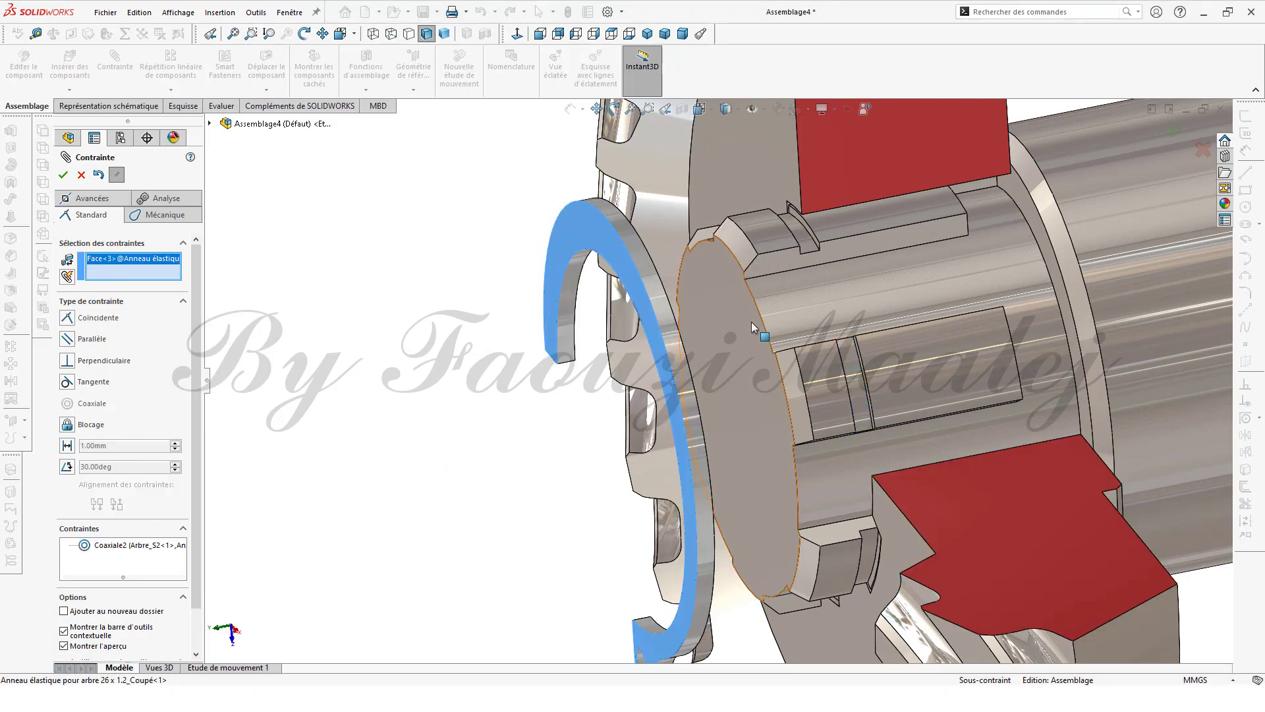
middle_click_drag(837, 452, 762, 457)
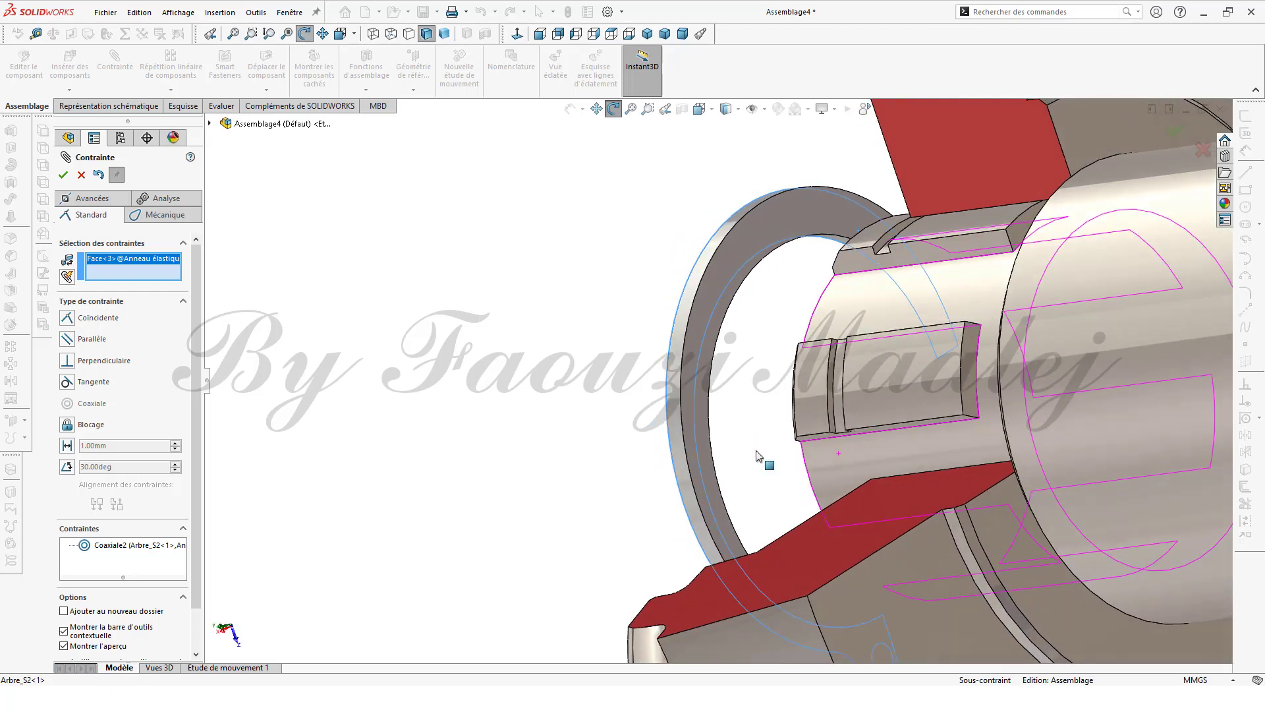
scroll(901, 245, "down", 2)
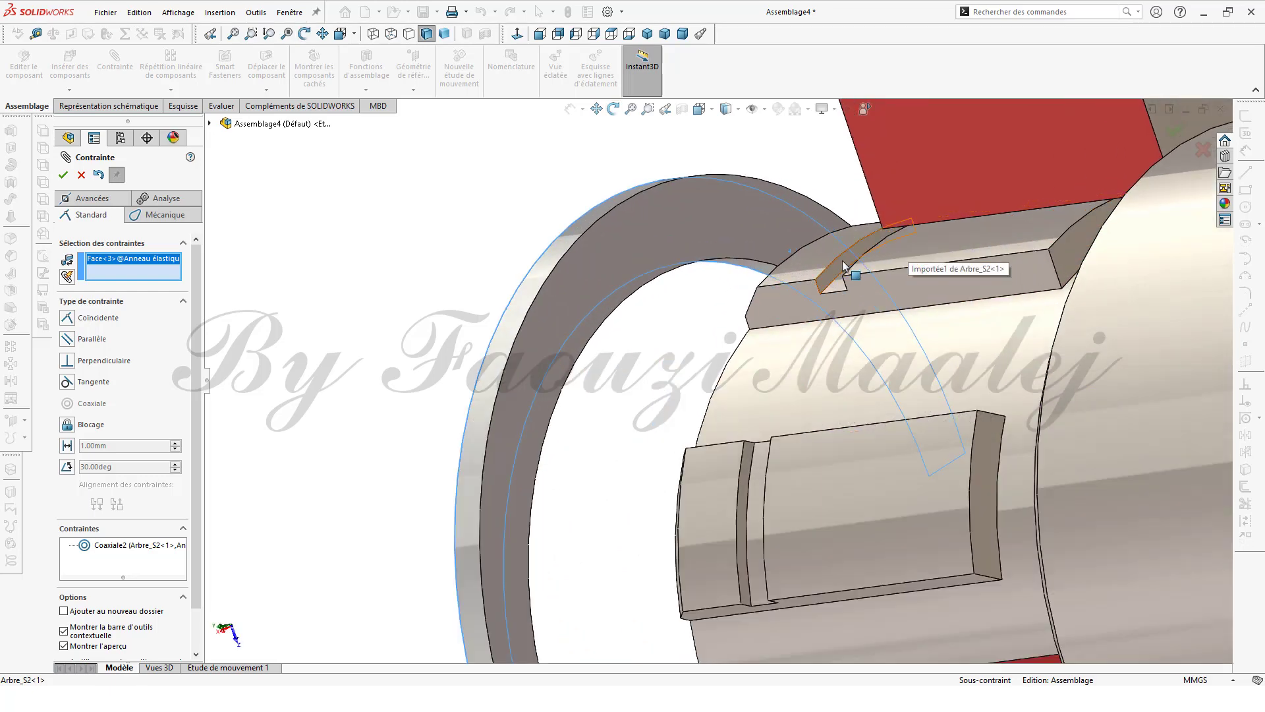
left_click(843, 264)
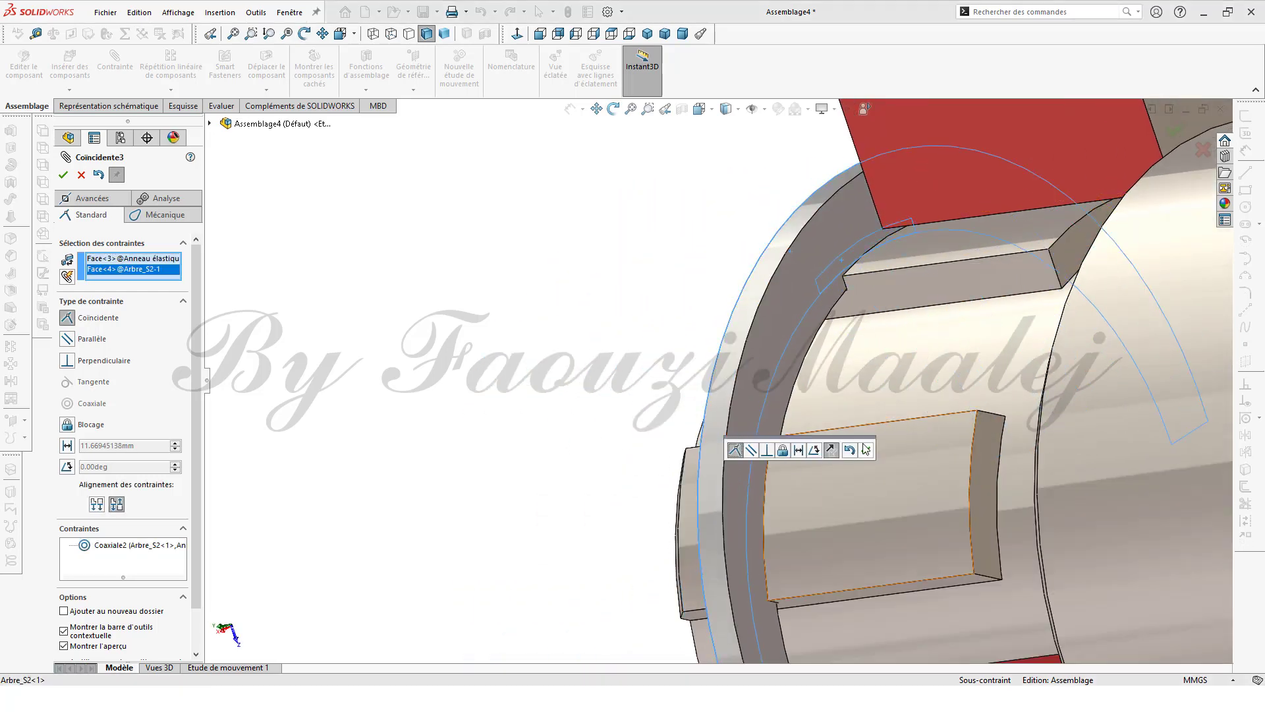
left_click(867, 452)
Rotate the retaining ring around the shaft until its lug sits at the gear's upper cut face
scroll(792, 456, "up", 3)
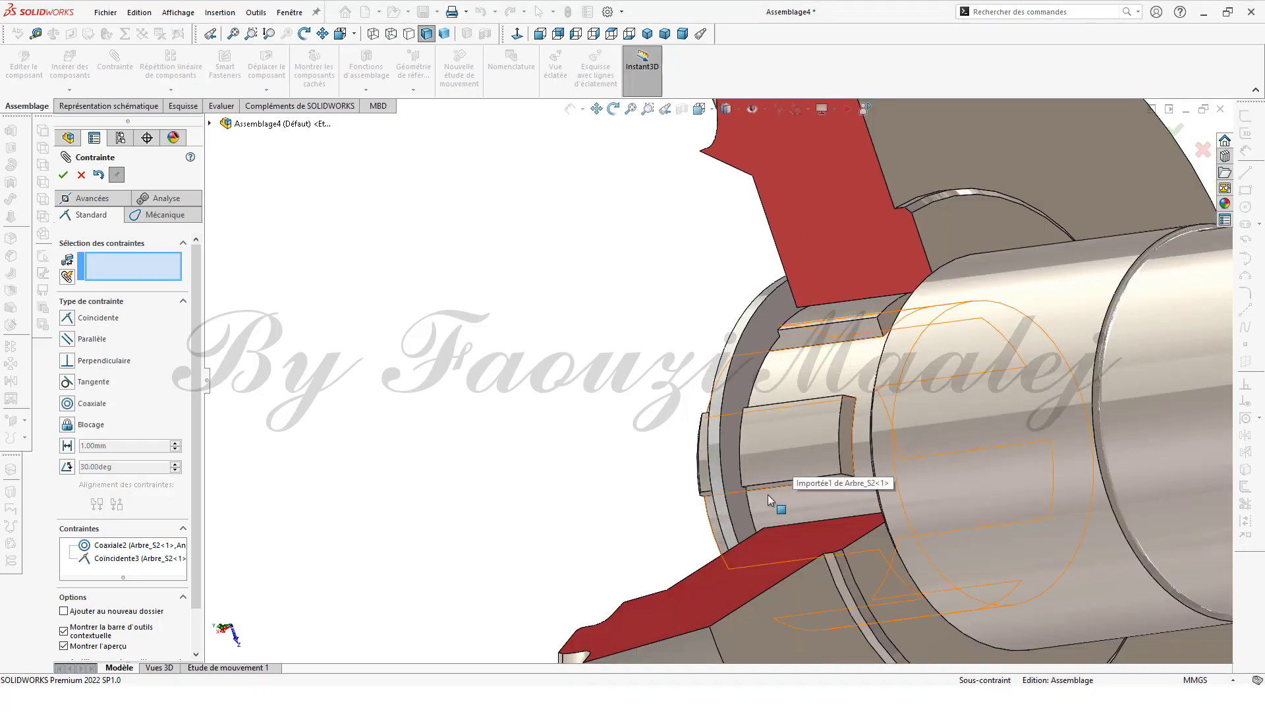
middle_click_drag(699, 473, 881, 405)
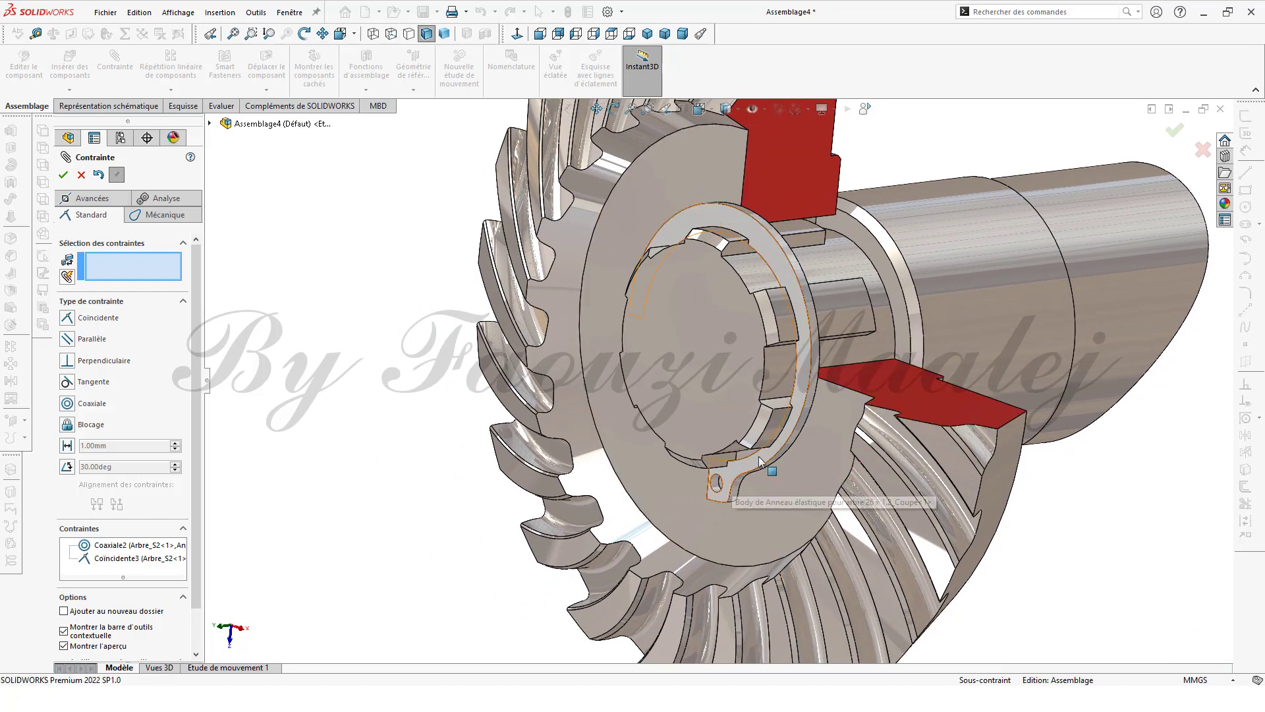
left_click_drag(766, 465, 758, 226)
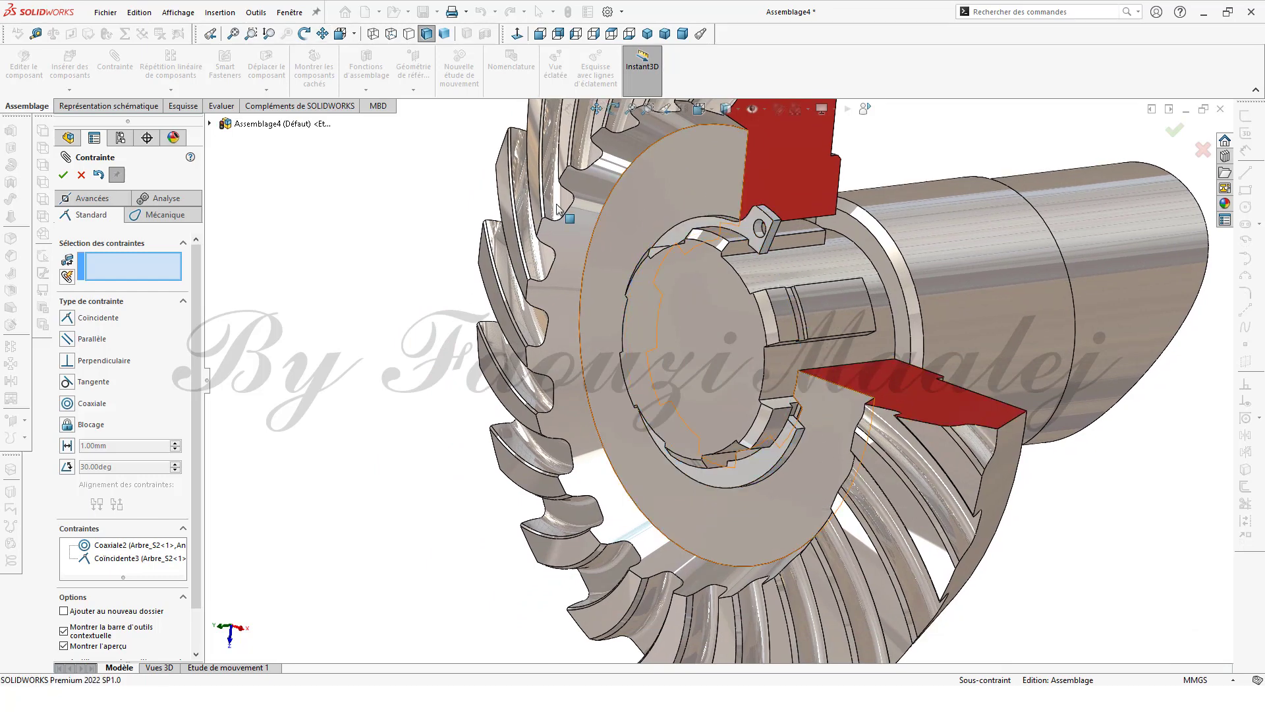
Mate the sectioned retaining ring's lower end face coincident with the gear's lower red cut face and finish mating
scroll(855, 380, "down", 3)
left_click(845, 391)
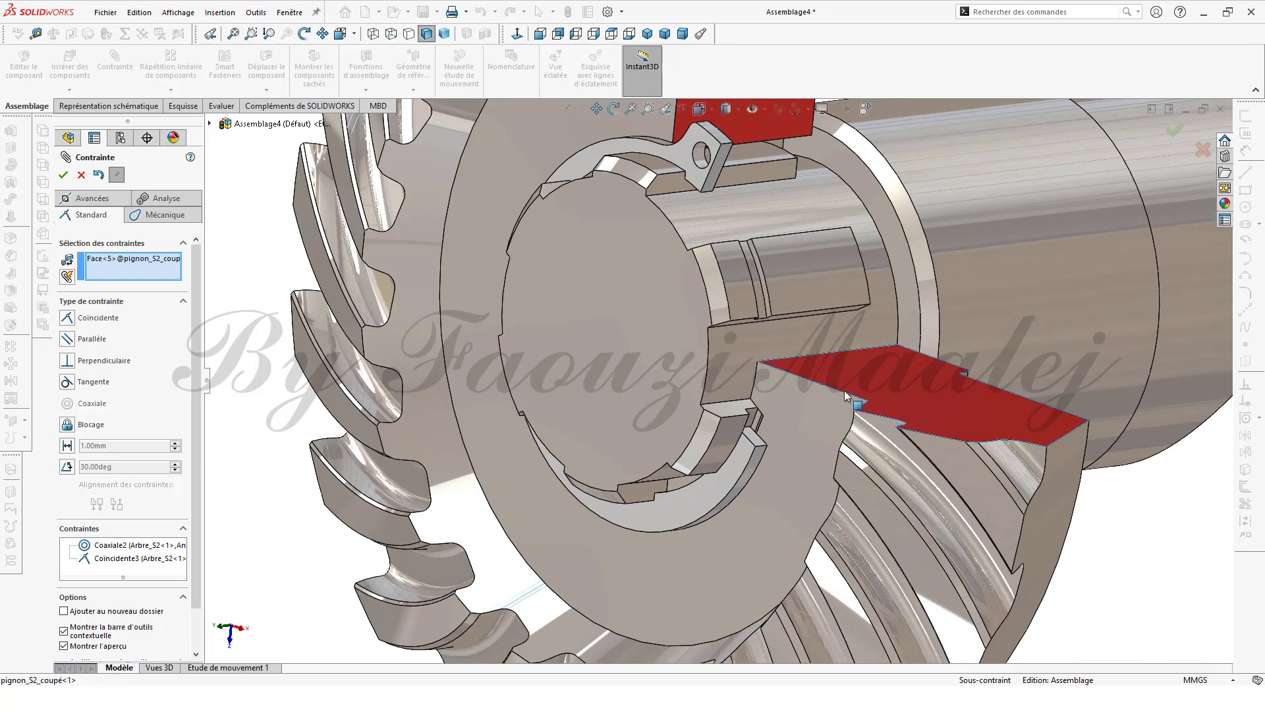
left_click(753, 442)
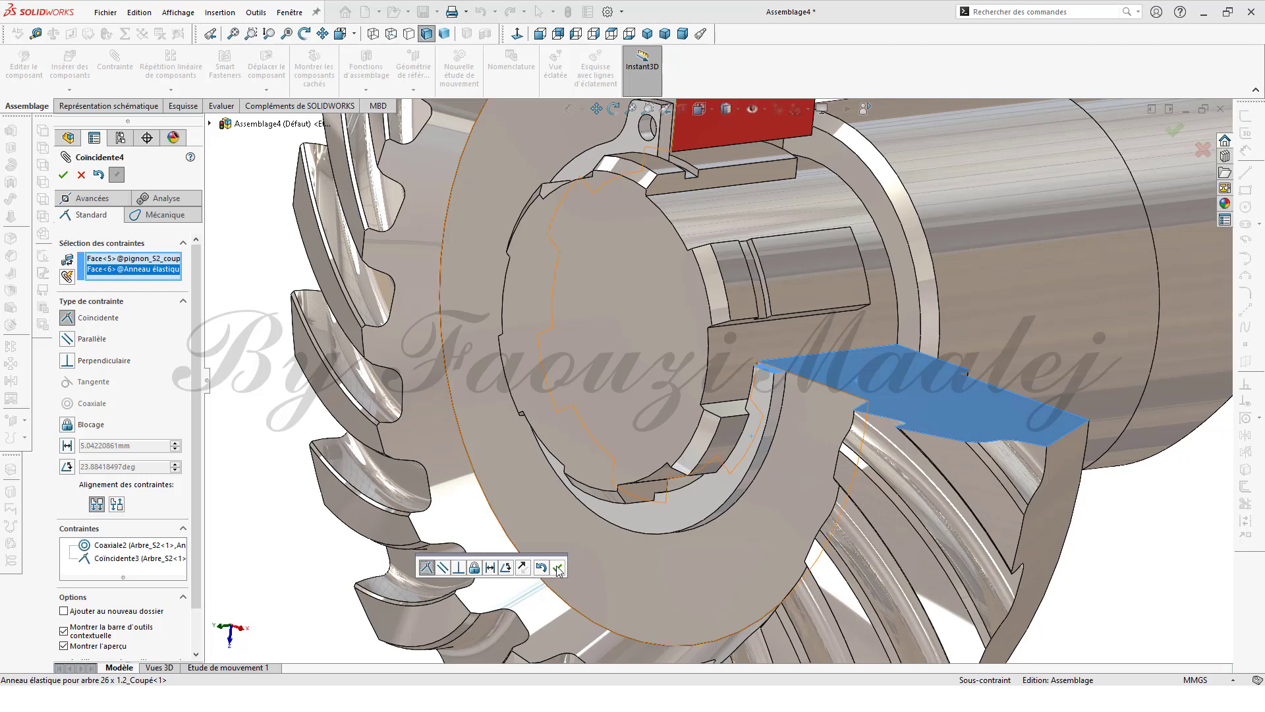
left_click(558, 568)
scroll(701, 540, "up", 3)
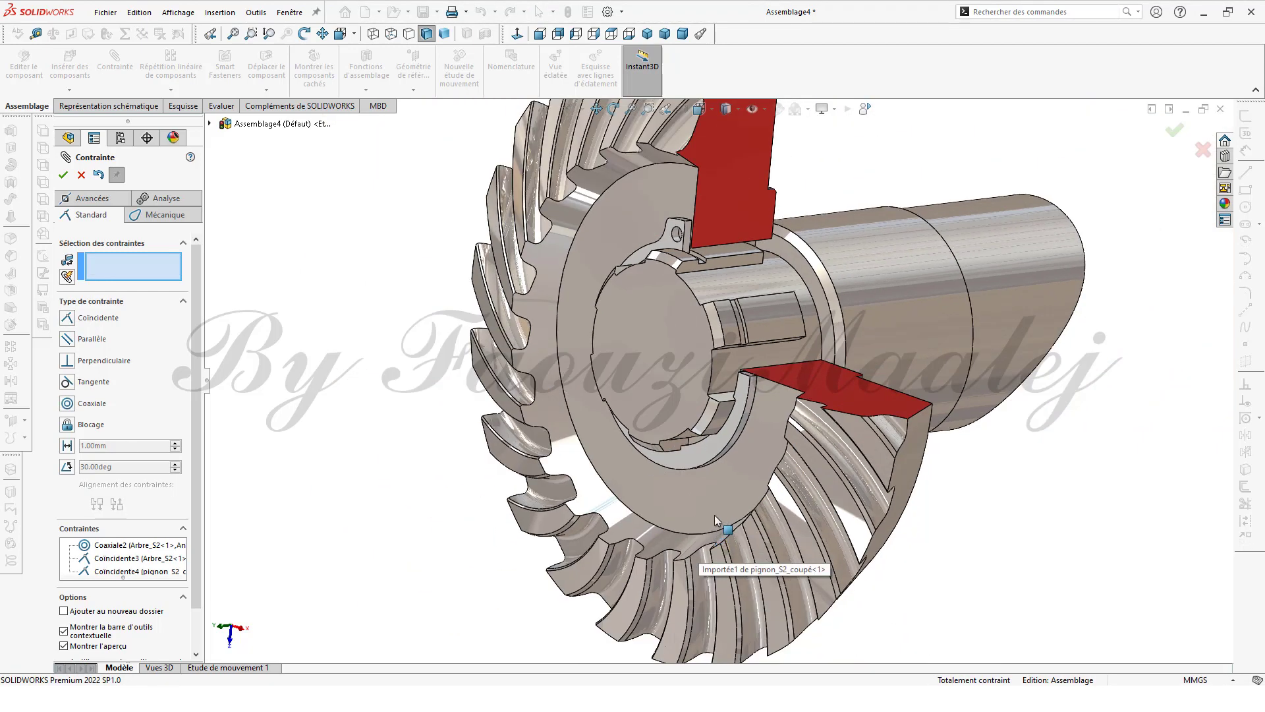
scroll(716, 518, "up", 2)
middle_click_drag(717, 517, 754, 531, "ctrl")
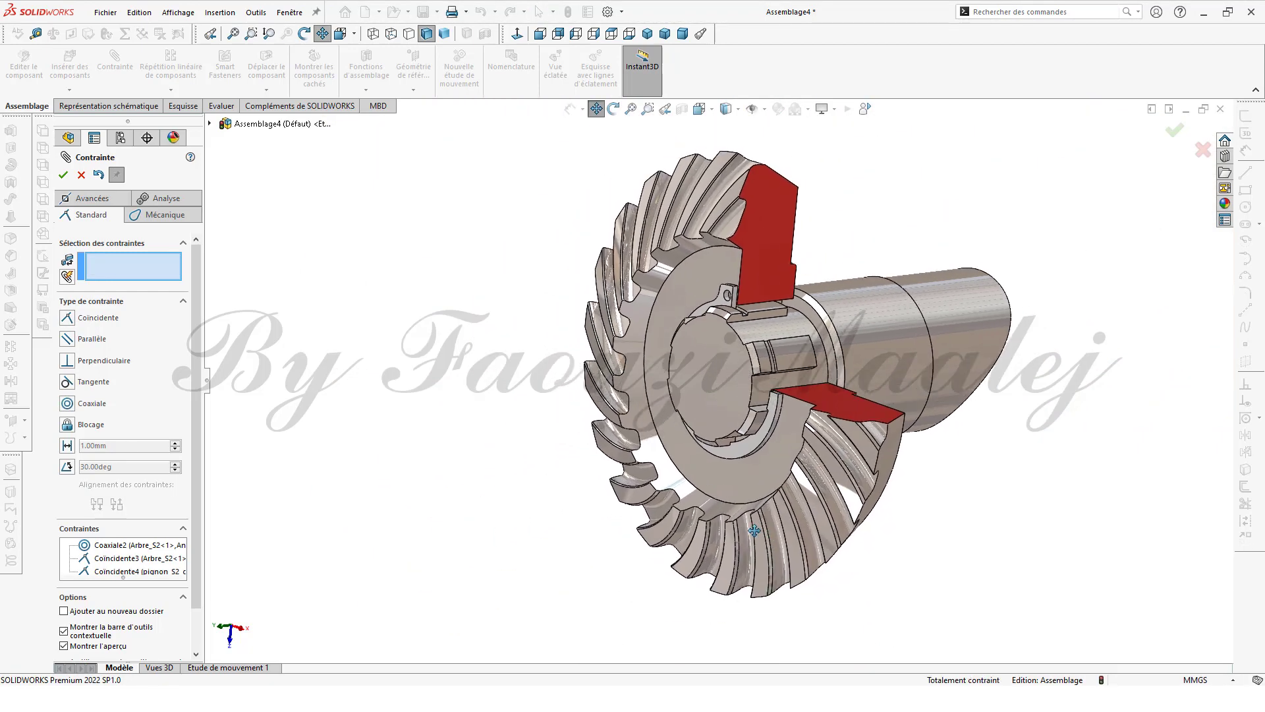
left_click(63, 175)
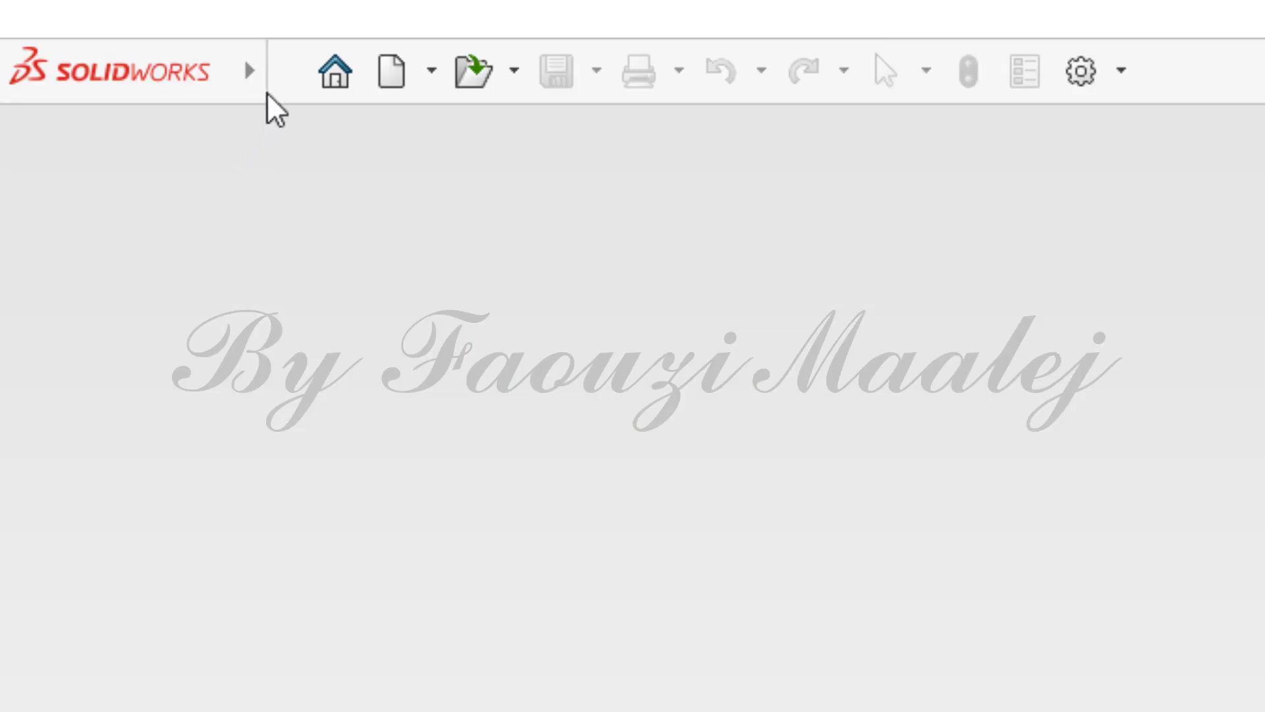
Create a new assembly and insert the shaft Arbre_S2.SLDPRT as its first component
left_click(278, 74)
left_click(296, 117)
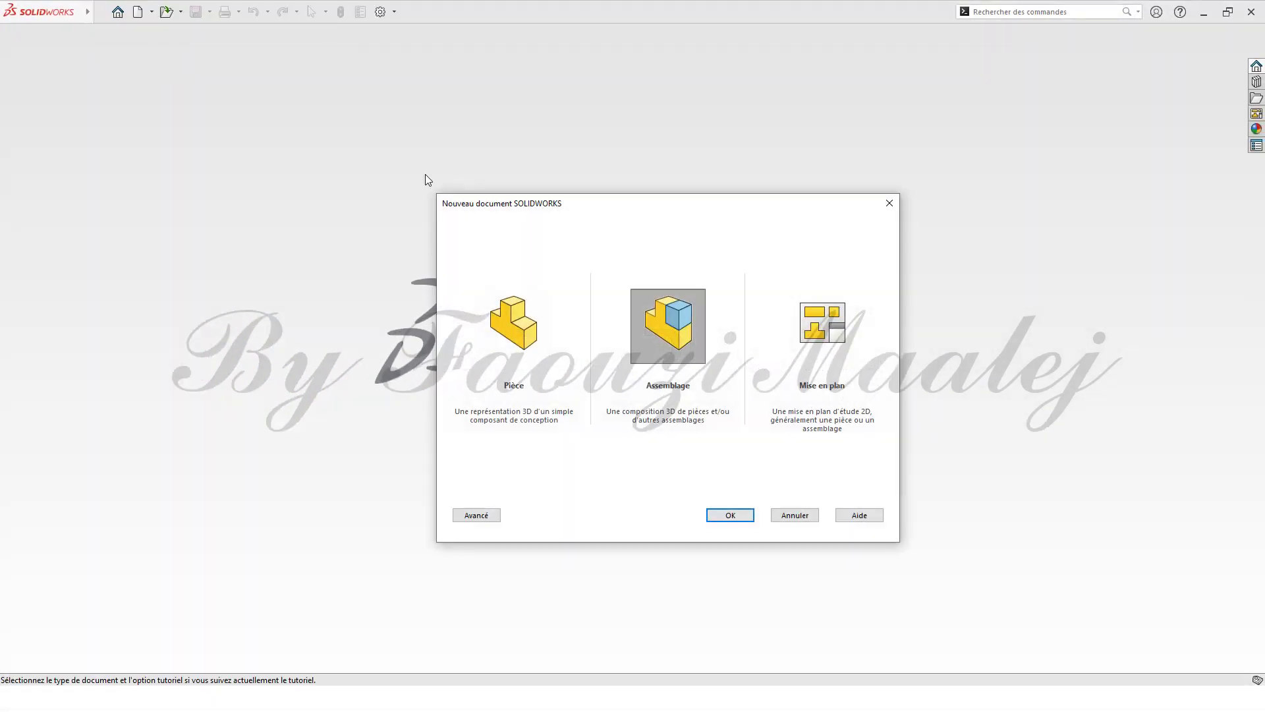
left_click(730, 515)
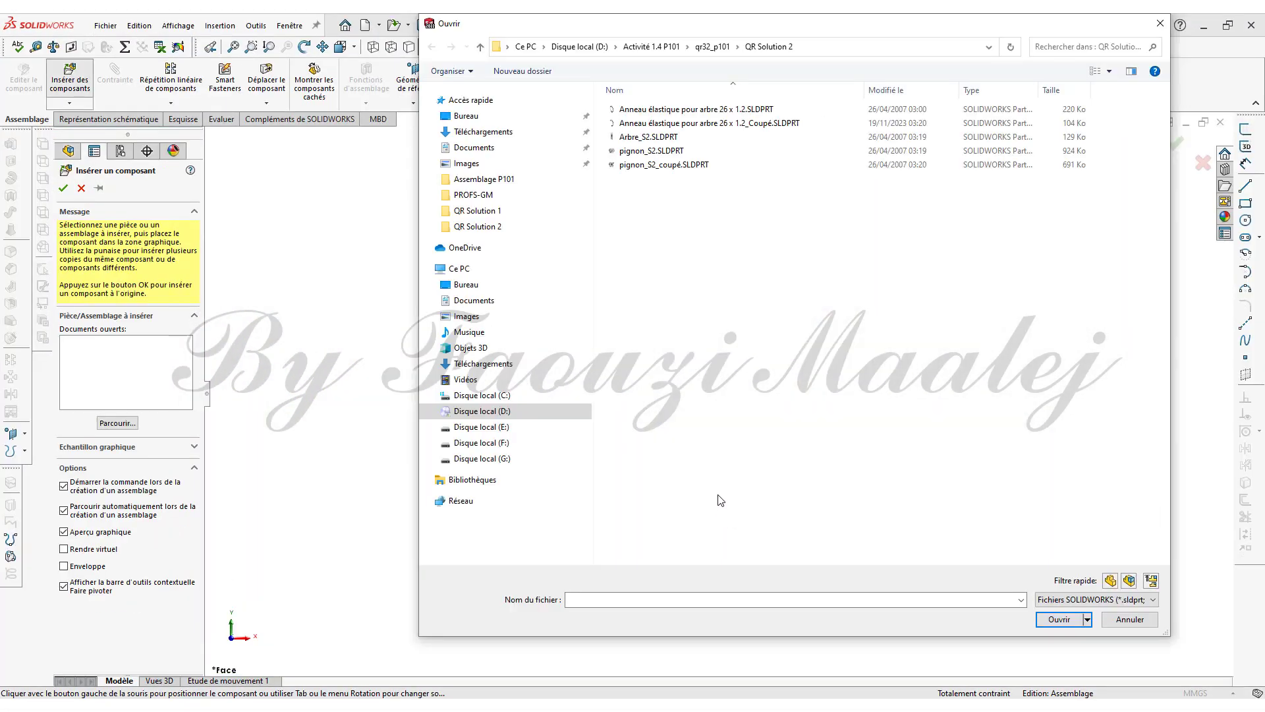
left_click(657, 137)
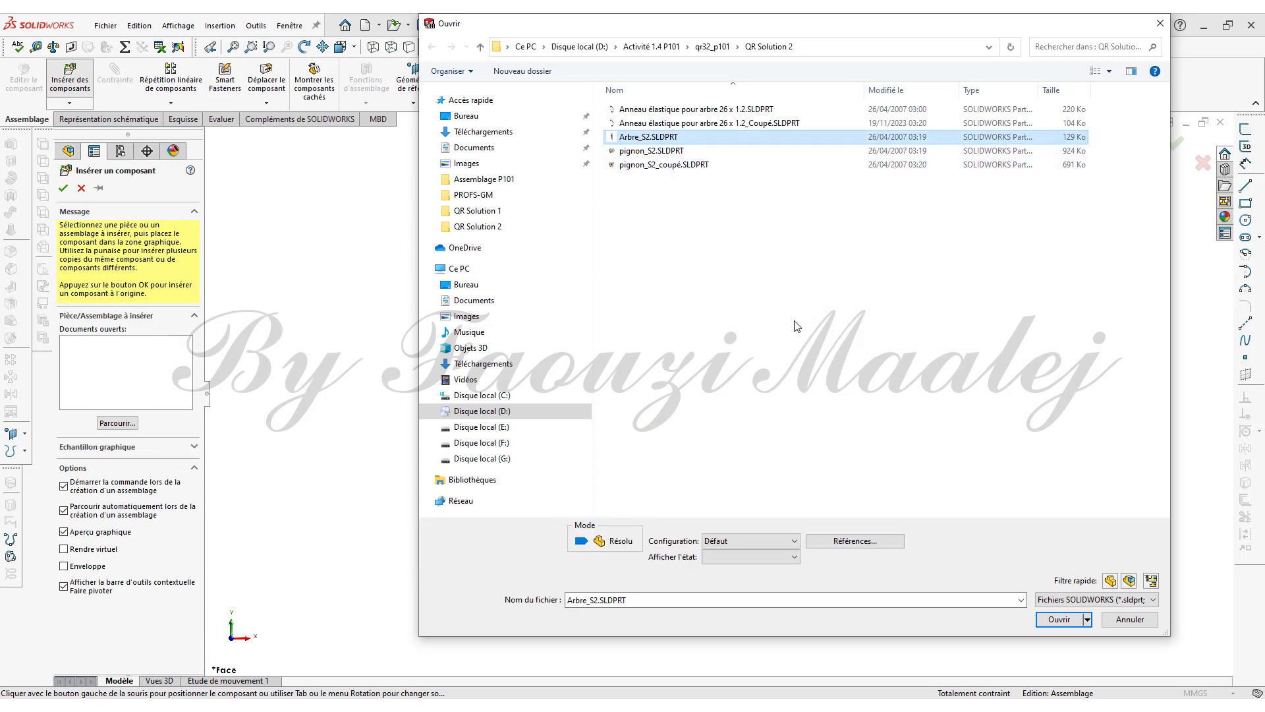
left_click(1058, 619)
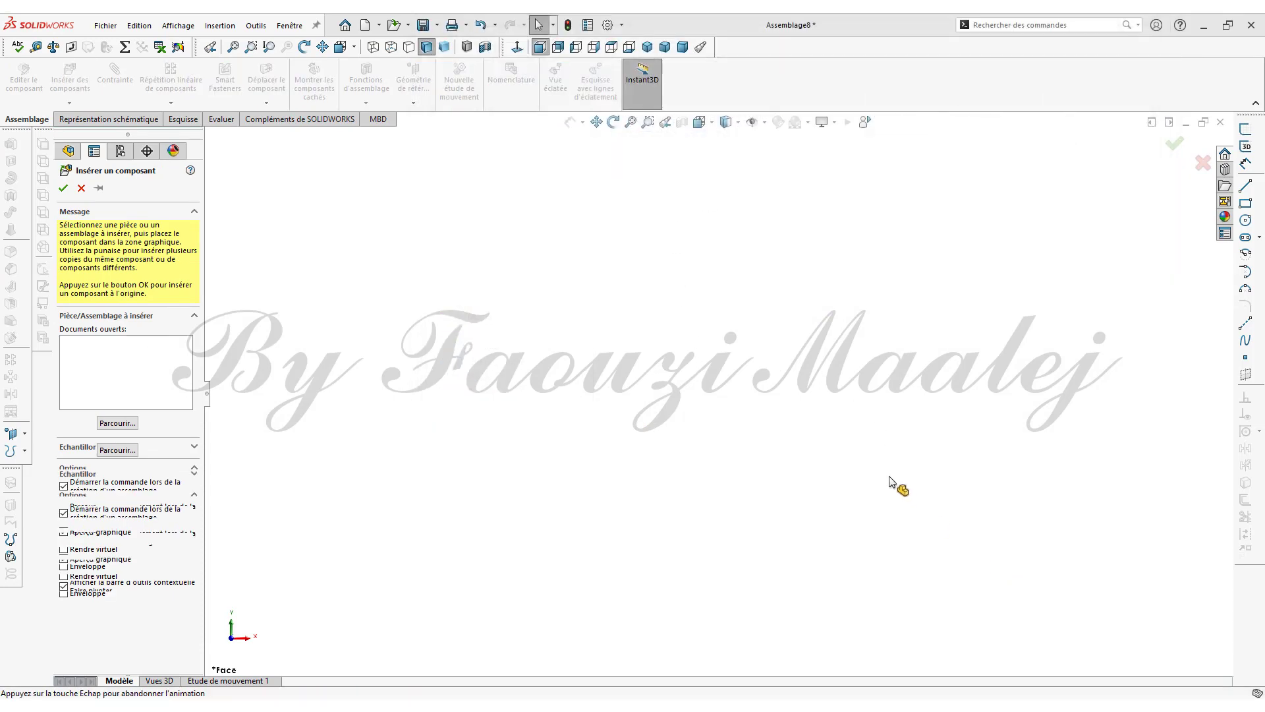
left_click(701, 398)
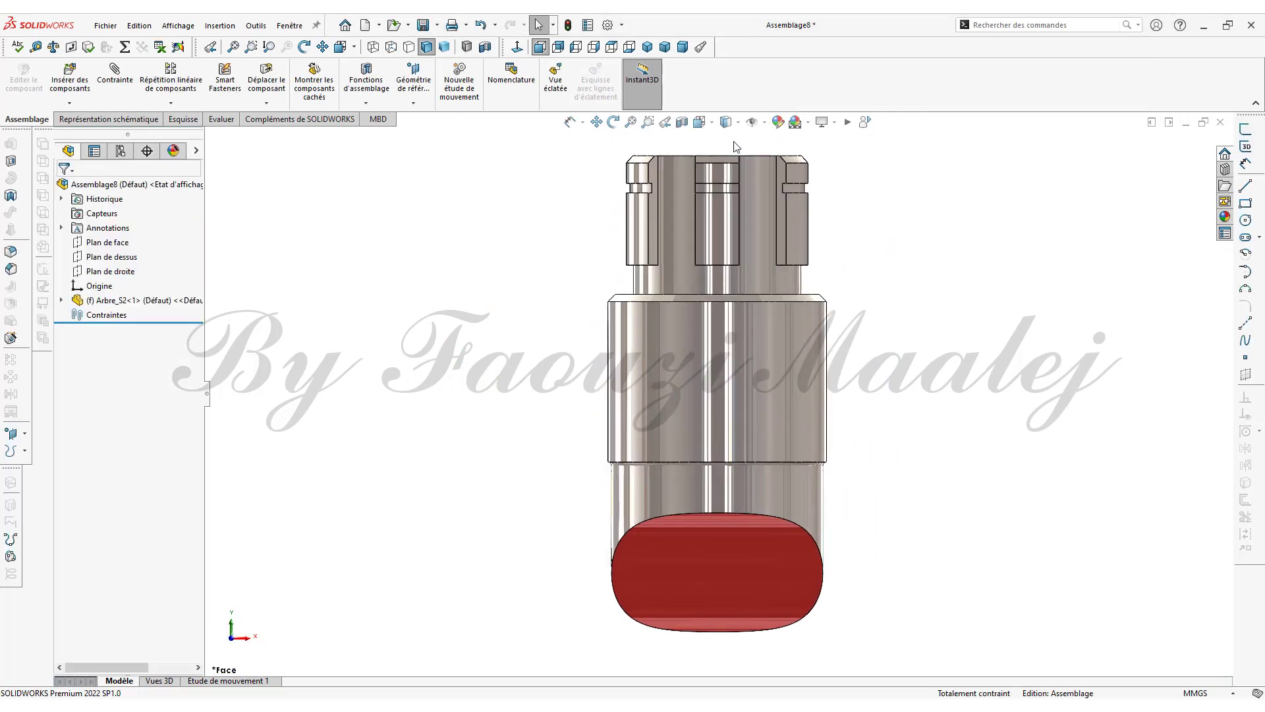
Insert the full gear pignon_S2.SLDPRT and place it in front of the shaft's splined end
middle_click_drag(722, 145, 961, 311)
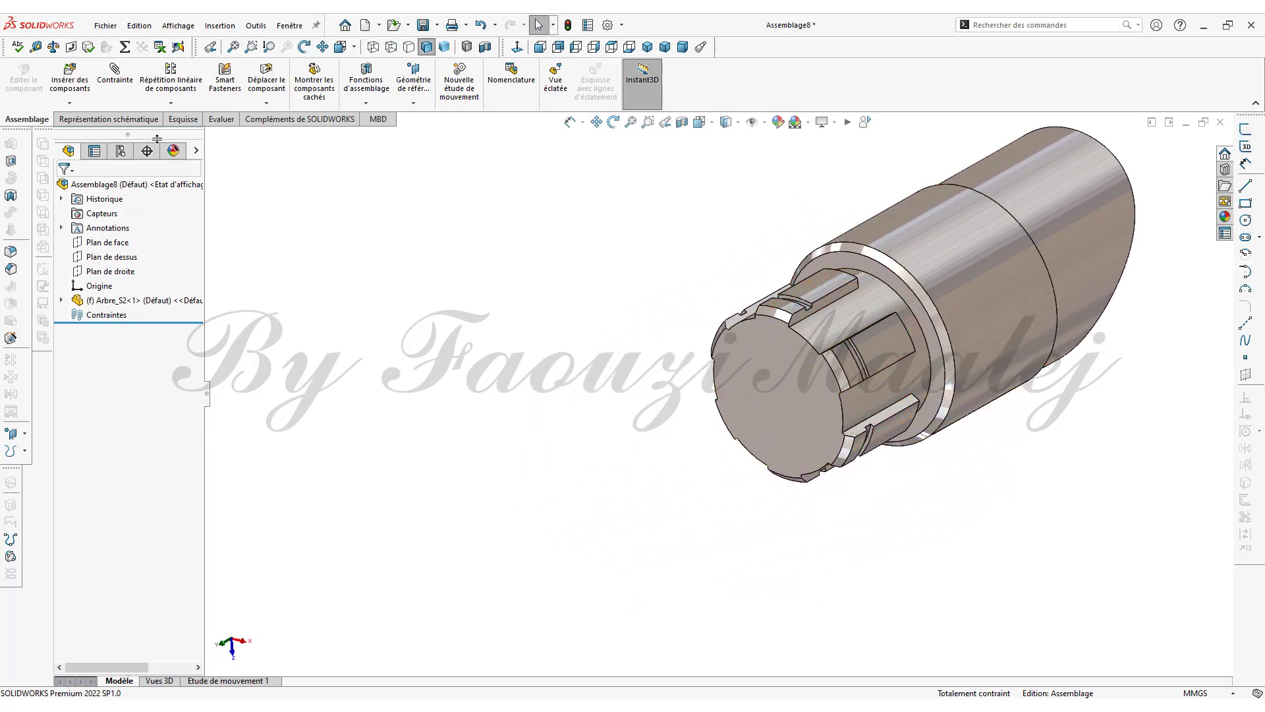
left_click(61, 79)
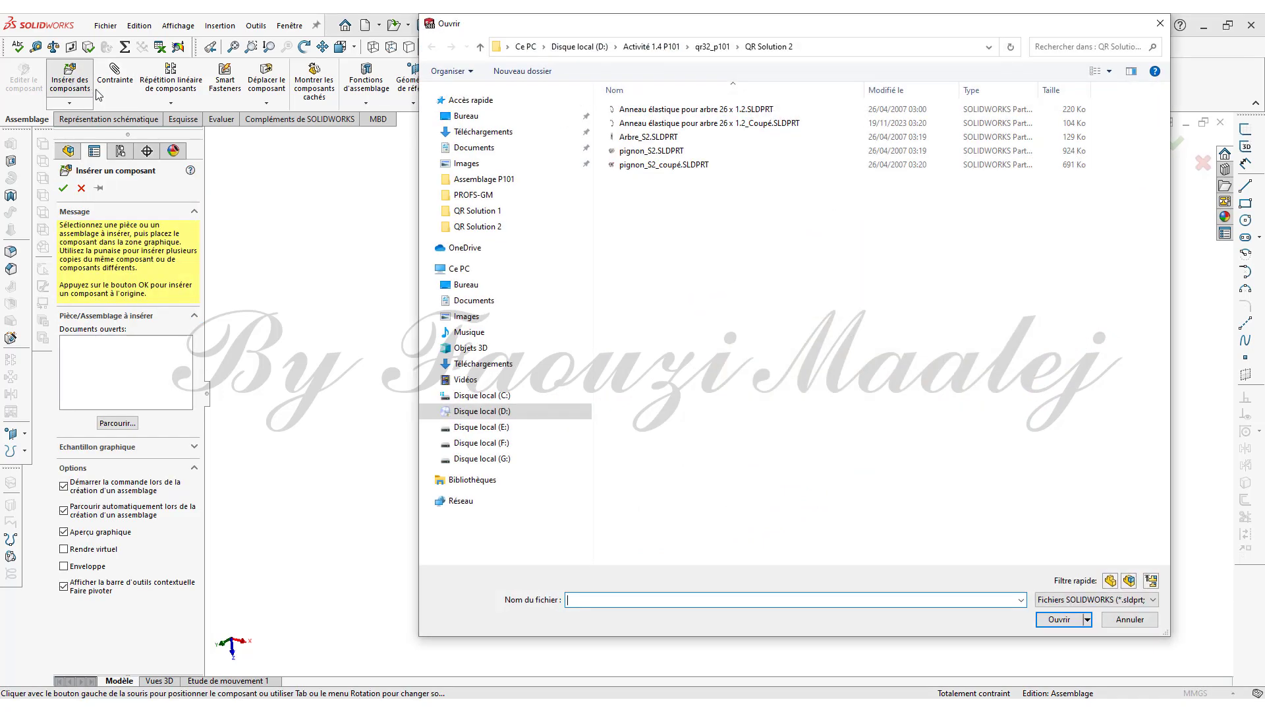
left_click(662, 152)
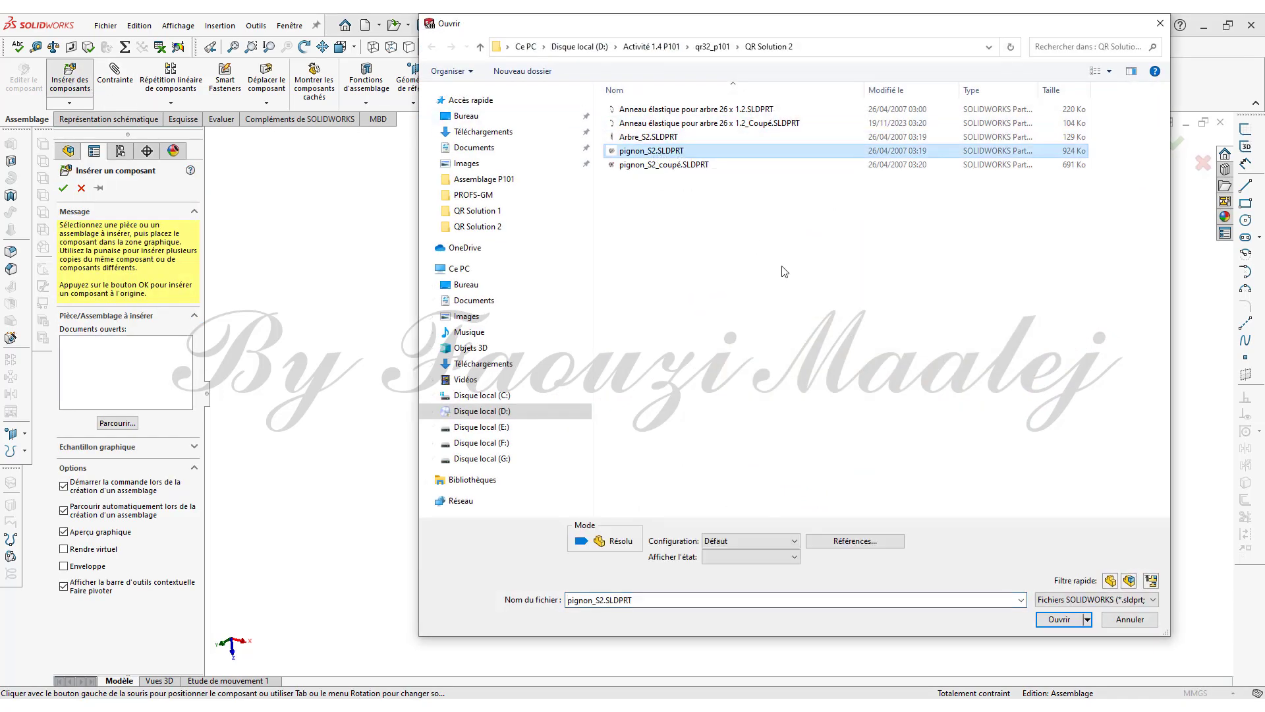
left_click(1060, 619)
scroll(645, 418, "down", 5)
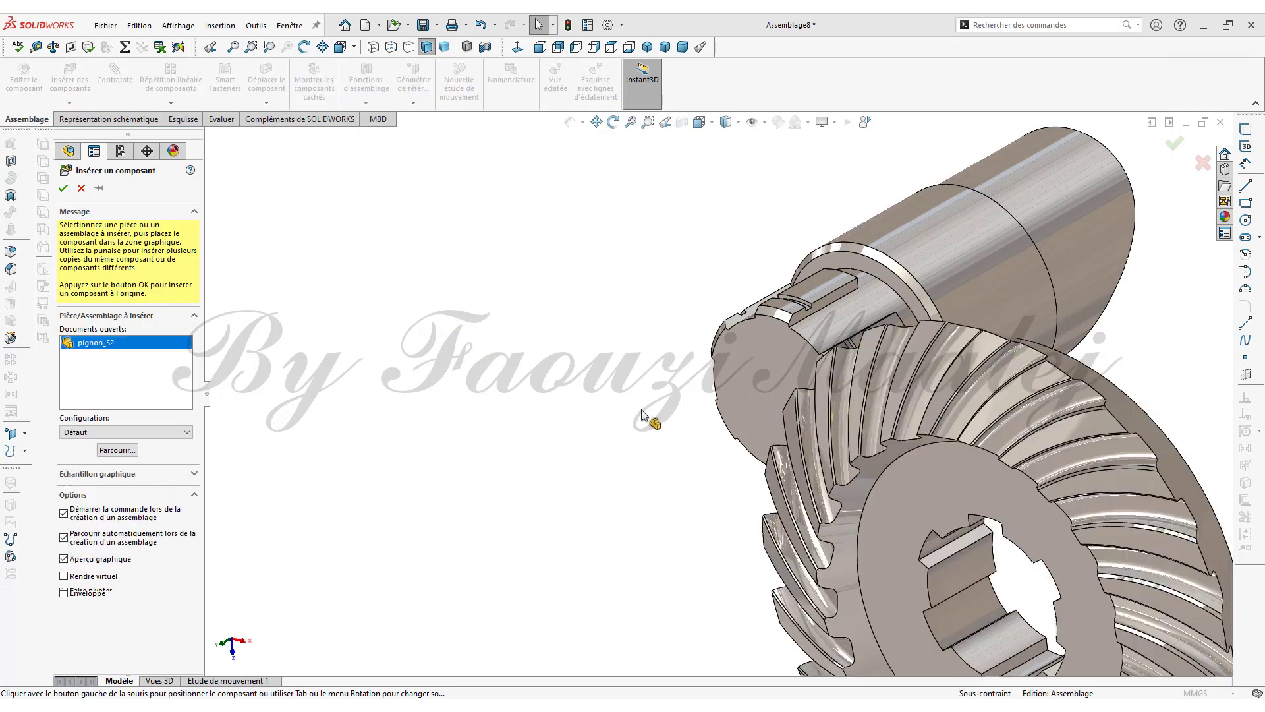
scroll(591, 416, "up", 3)
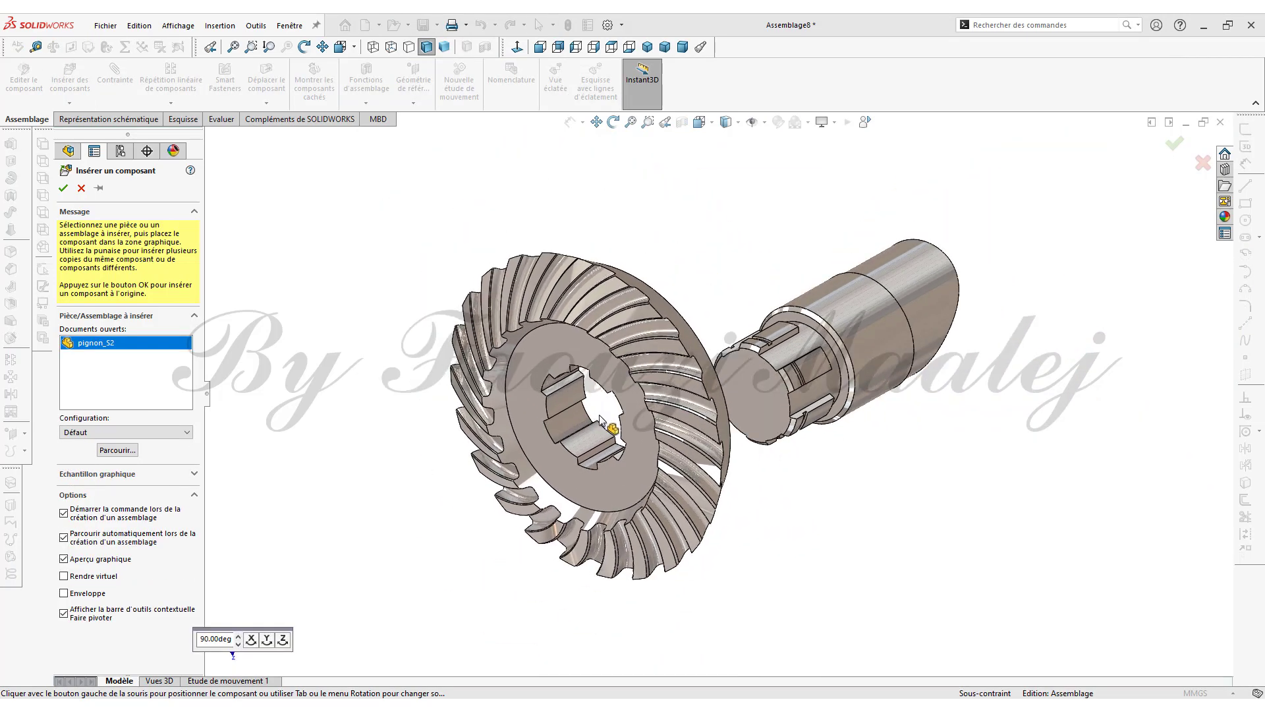
left_click(626, 433)
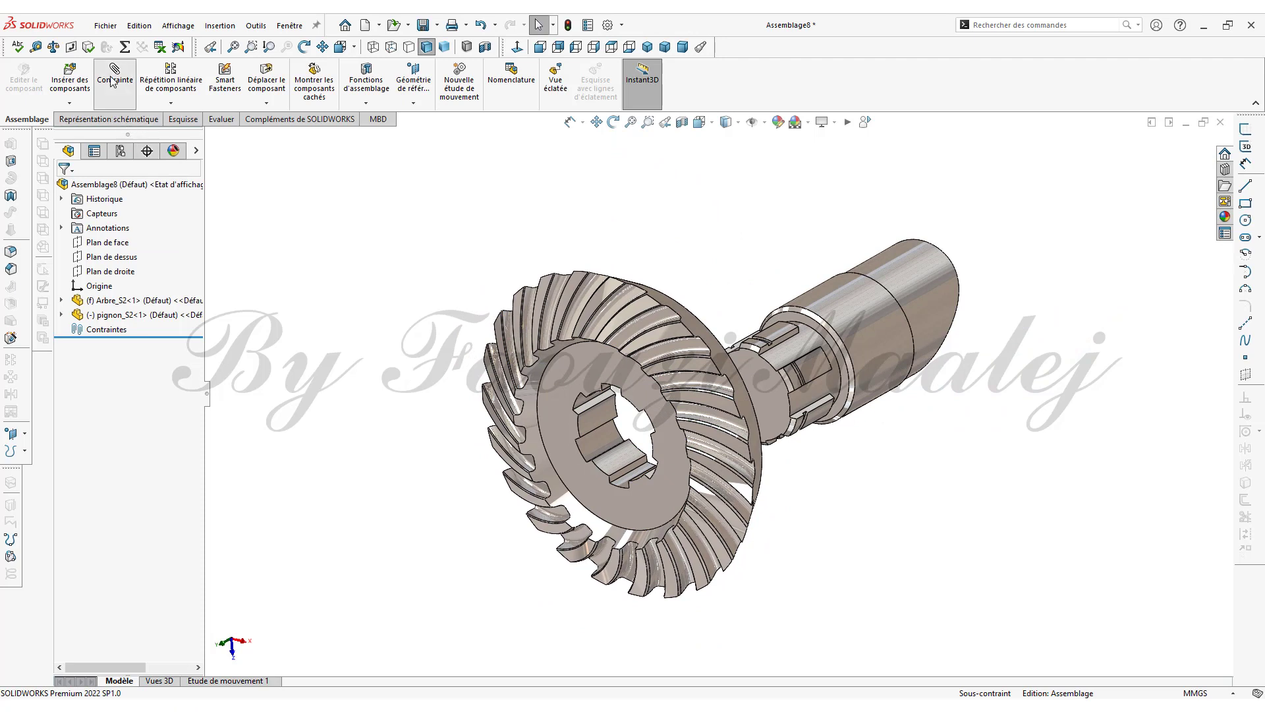
Add a concentric mate between the gear's cylindrical bore face and the shaft's root cylinder between the splines
left_click(115, 79)
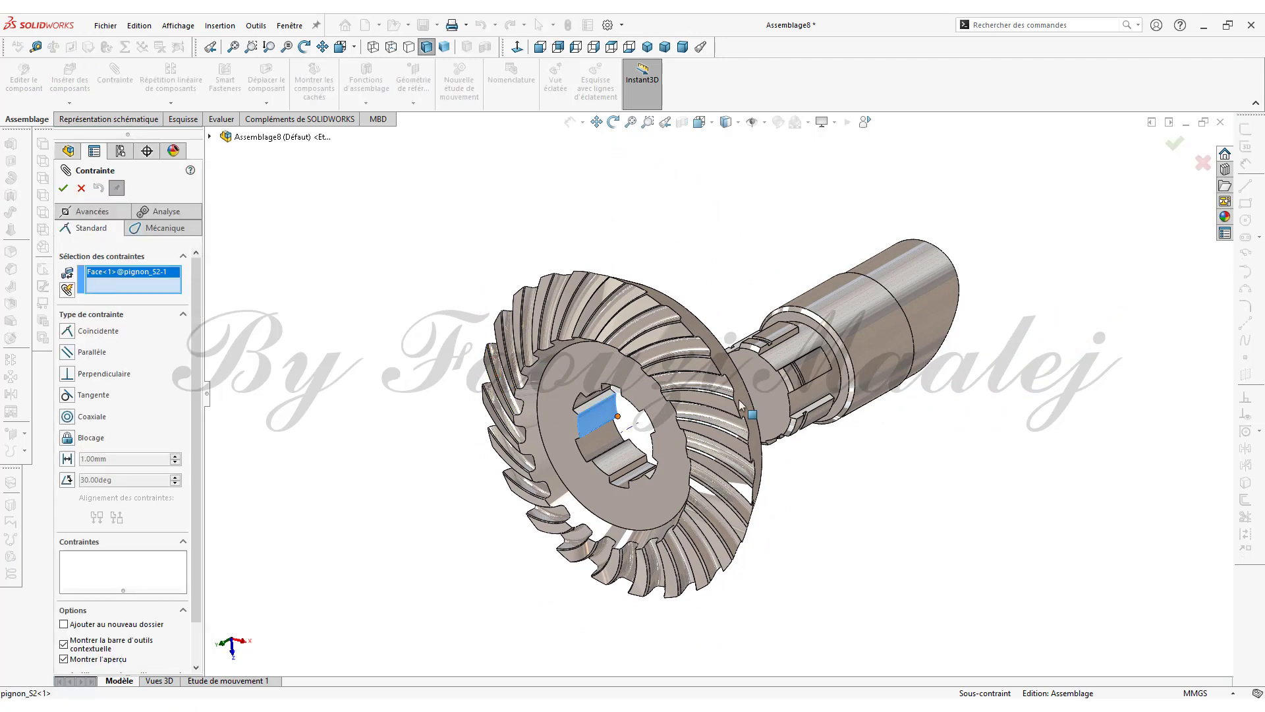
left_click(793, 353)
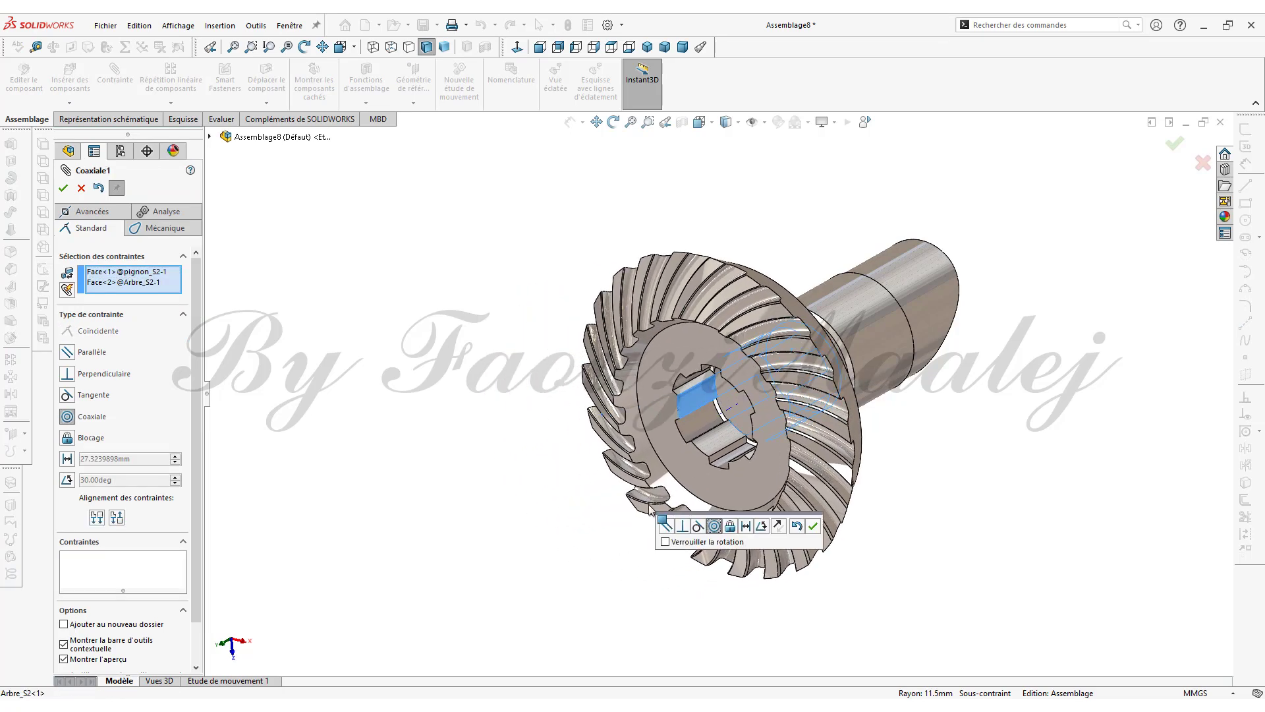
left_click(814, 525)
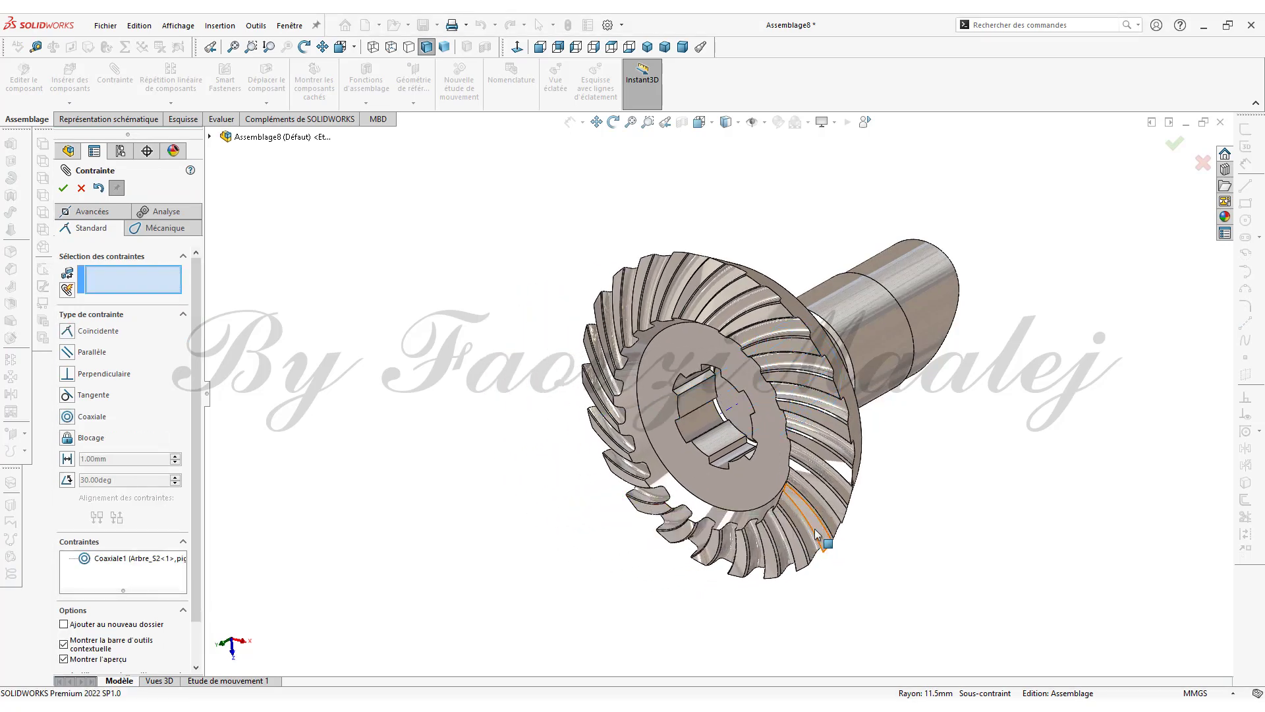
Mate the side face of a spline groove in the gear's bore coincident with the side face of a shaft spline
middle_click_drag(751, 440, 767, 324)
scroll(768, 324, "down", 5)
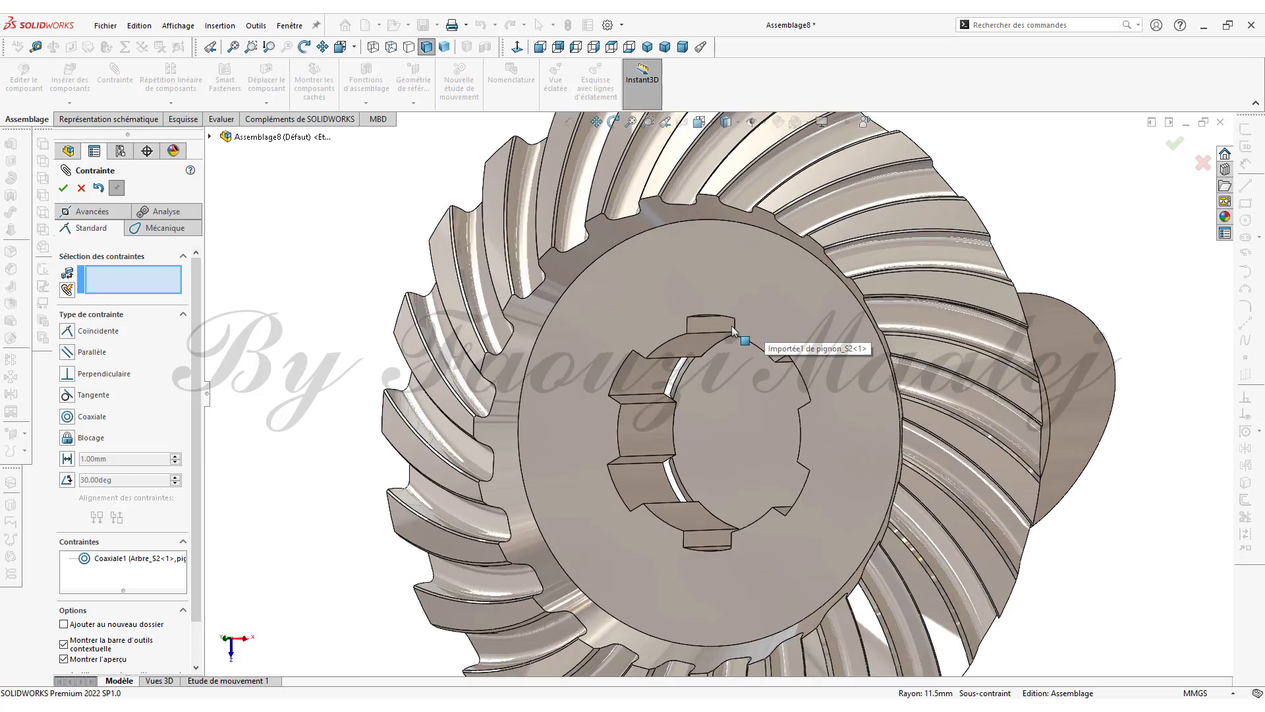
left_click(716, 330)
scroll(853, 402, "up", 3)
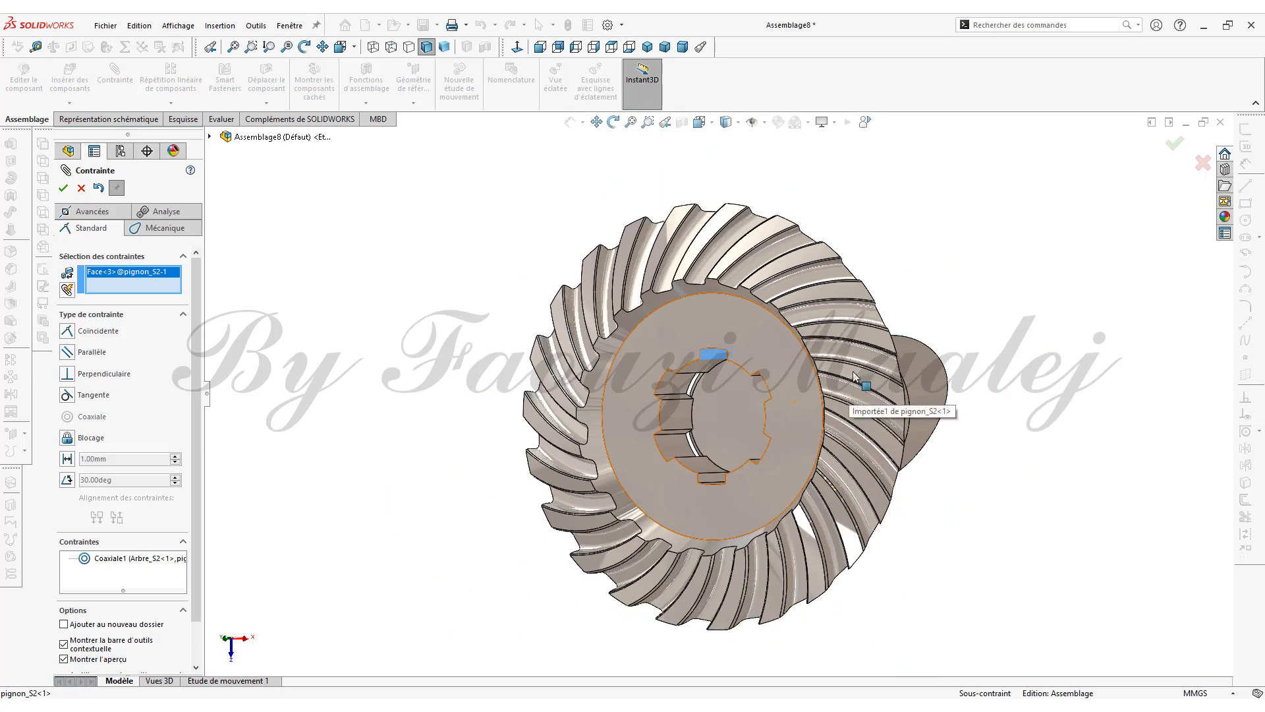
middle_click_drag(889, 298, 925, 578)
scroll(841, 497, "down", 4)
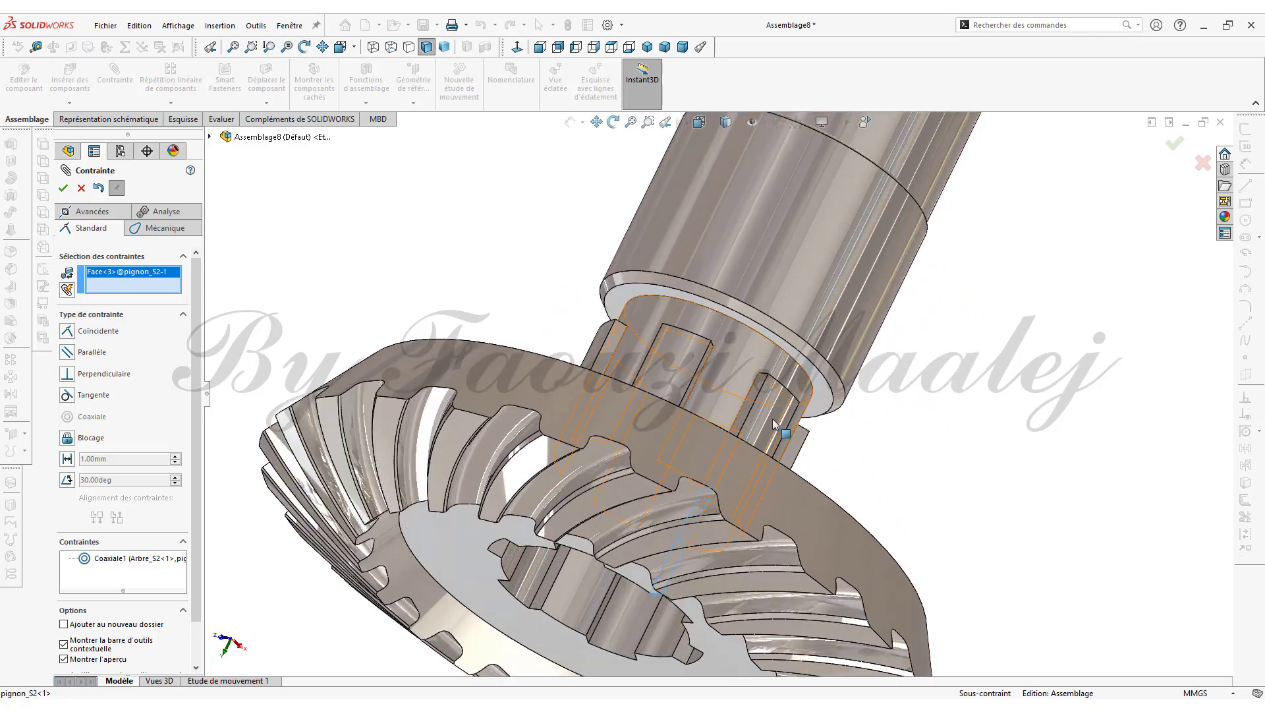
left_click(754, 404)
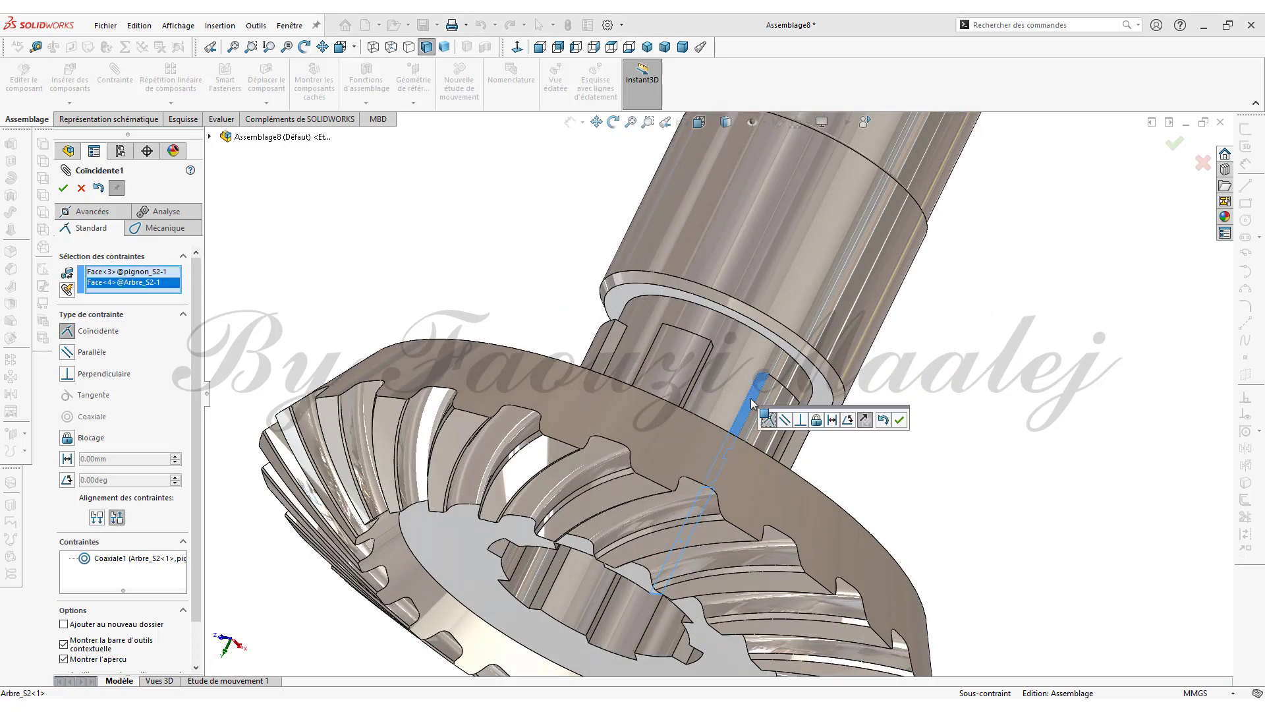
left_click(900, 420)
Mate the recessed flat face on the gear's back coincident with the shaft's shoulder face and finish mating
scroll(865, 440, "up", 5)
middle_click_drag(832, 515, 679, 283)
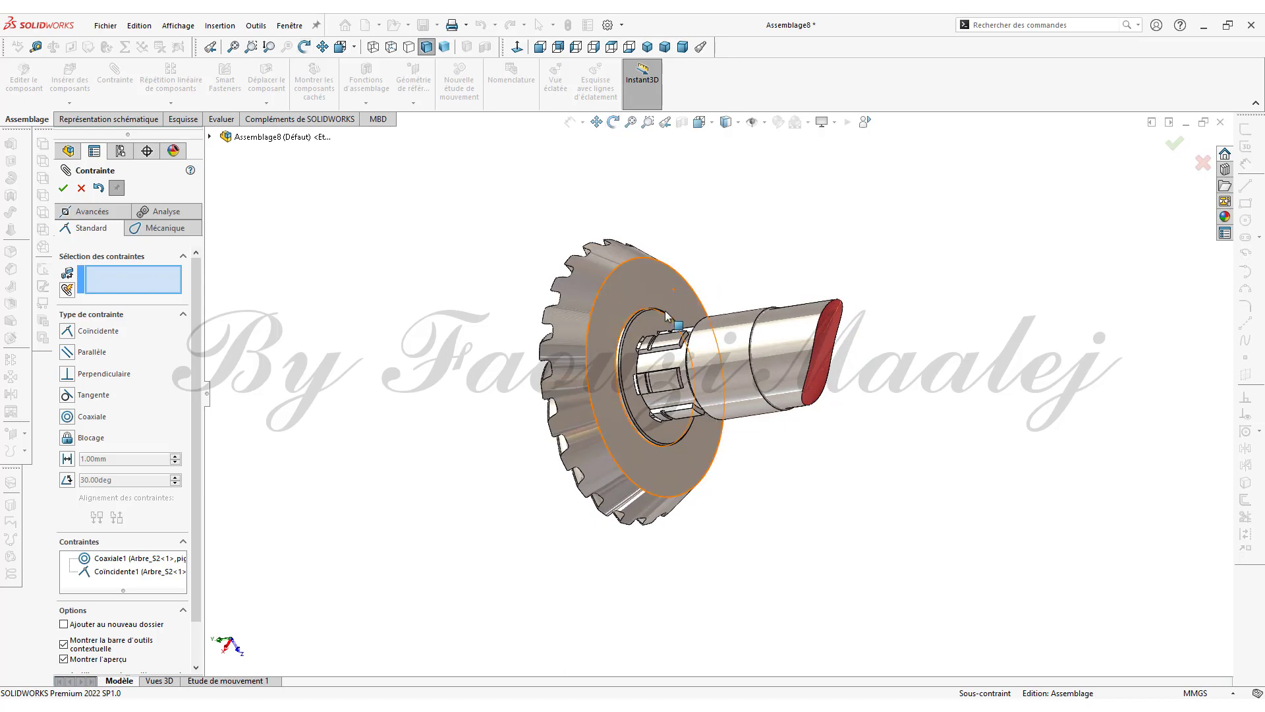
left_click(651, 331)
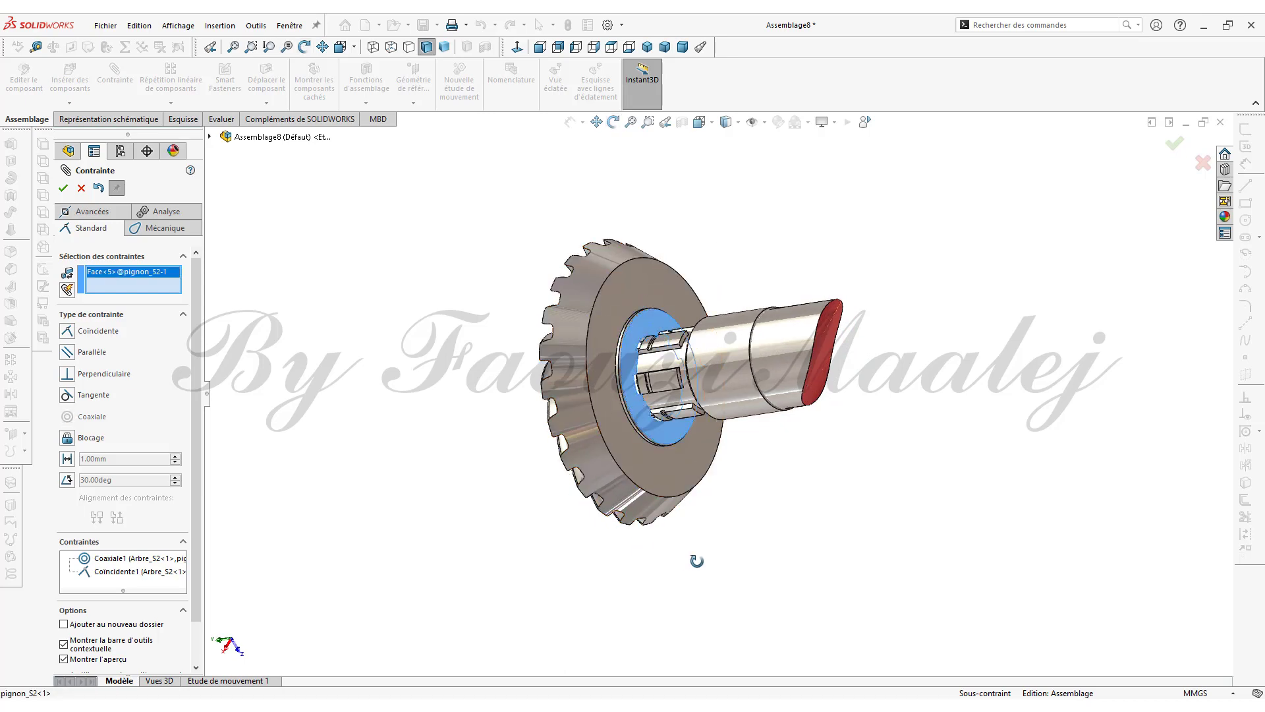
middle_click_drag(697, 560, 764, 533)
scroll(730, 389, "down", 3)
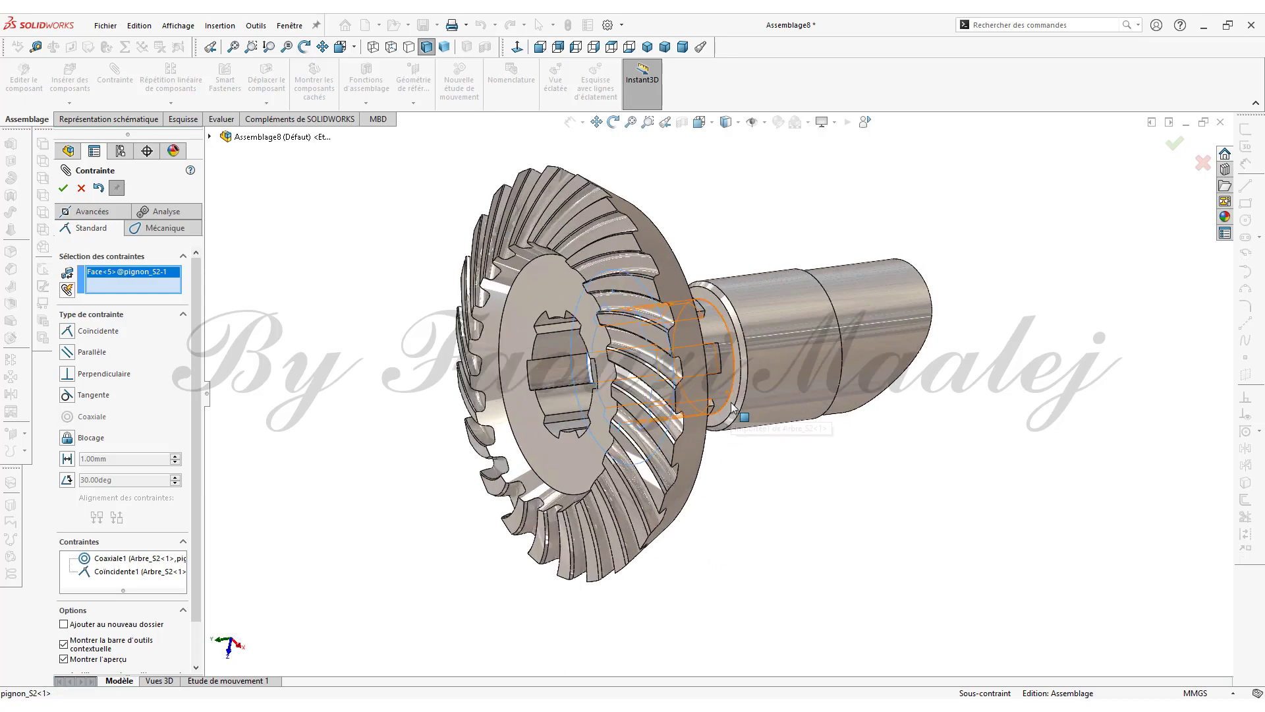
left_click(738, 388)
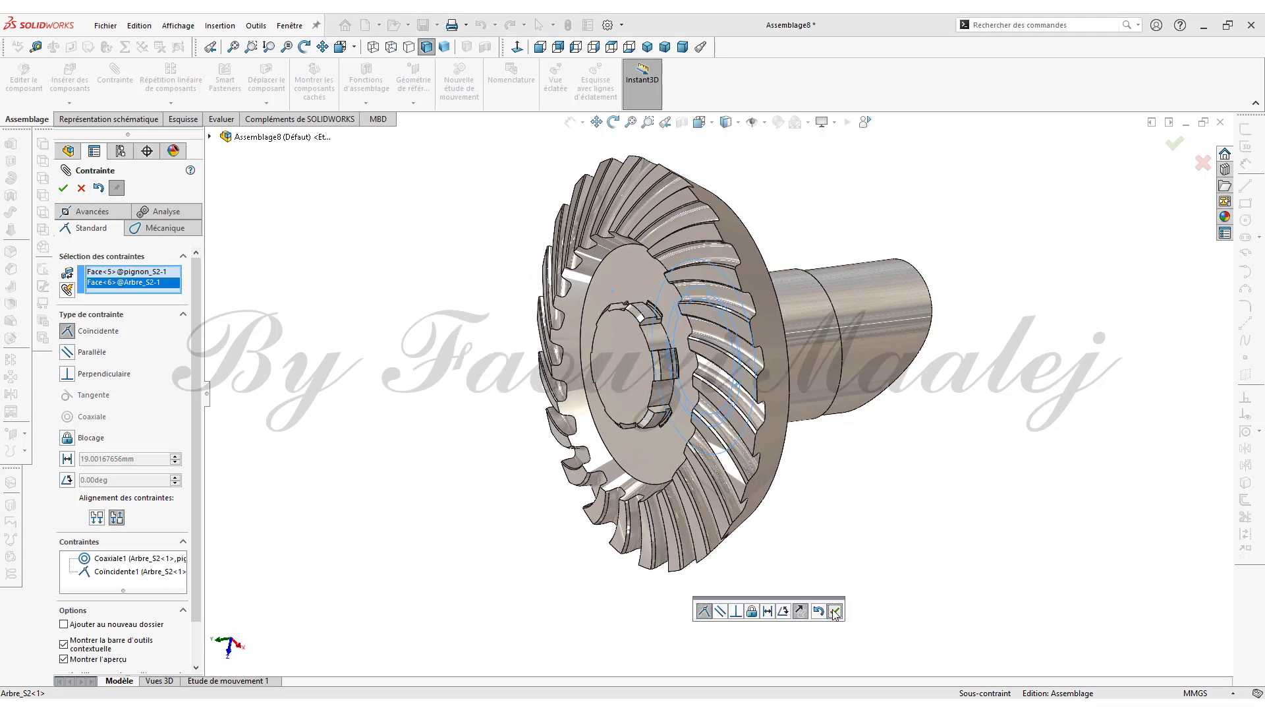
left_click(834, 612)
middle_click_drag(793, 504, 873, 492, "ctrl")
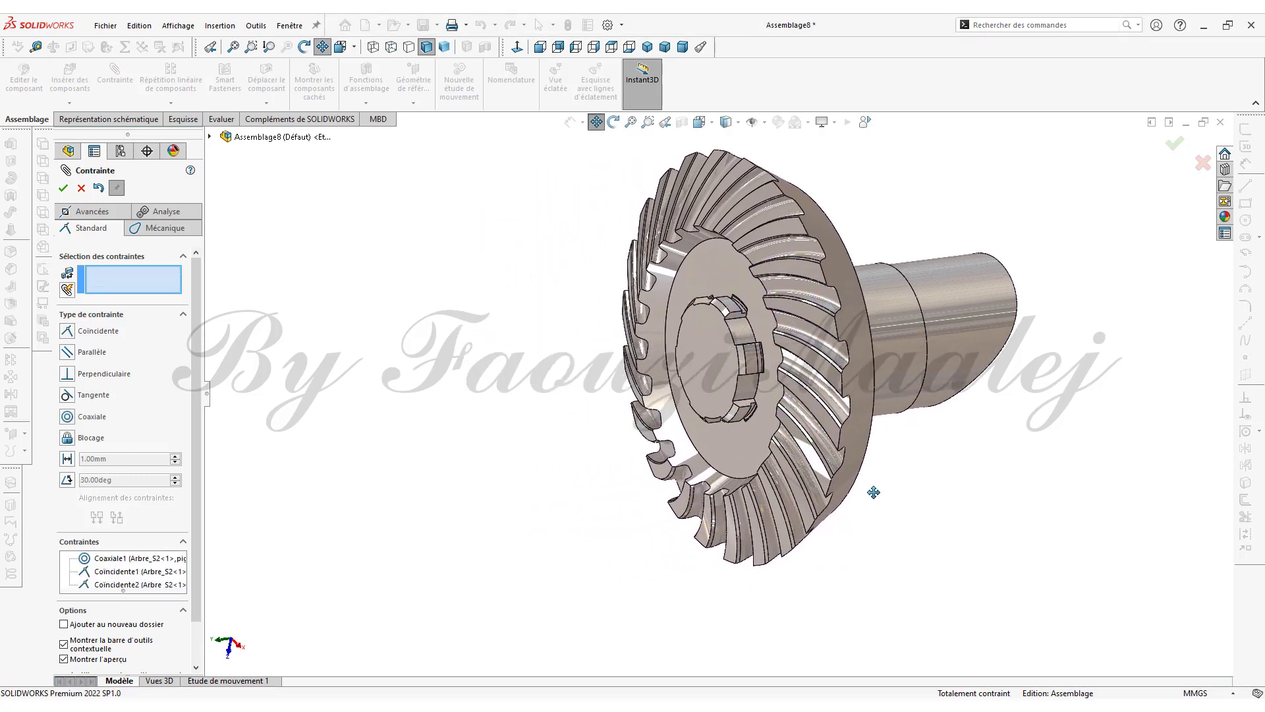
left_click(64, 189)
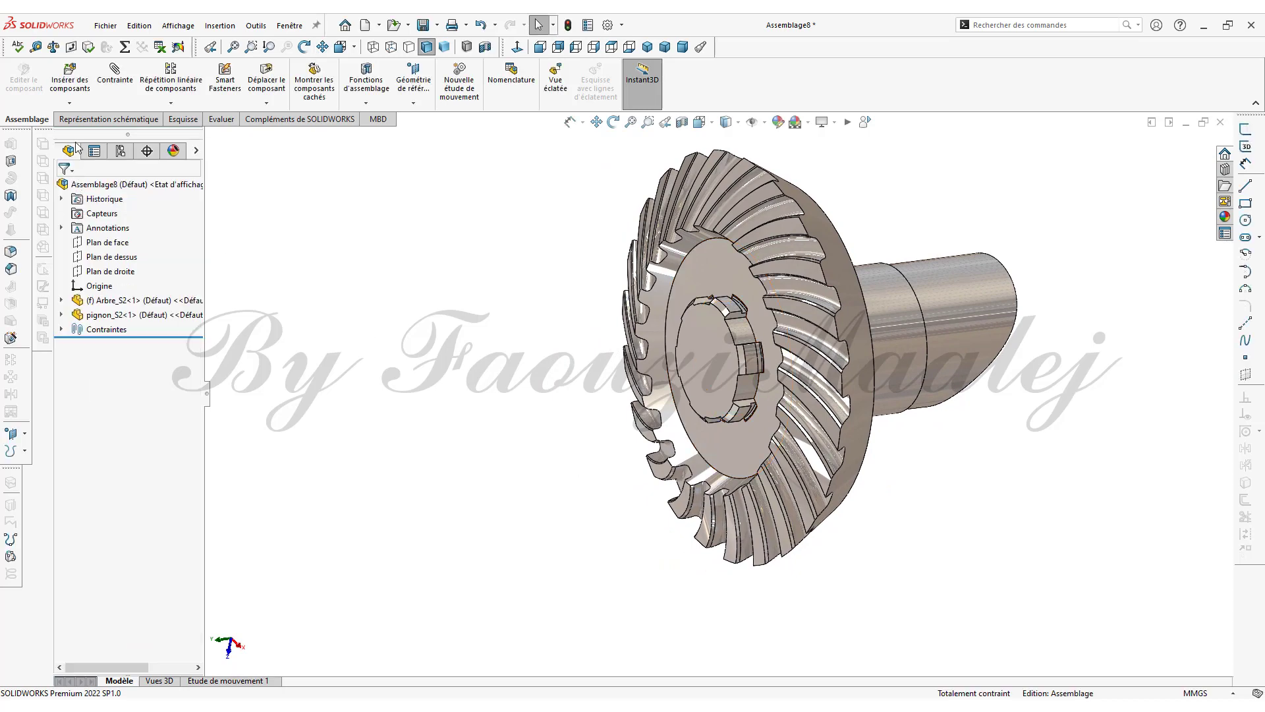
Insert the full retaining ring Anneau élastique pour arbre 26 x 1.2.SLDPRT and place it in front of the gear
left_click(71, 84)
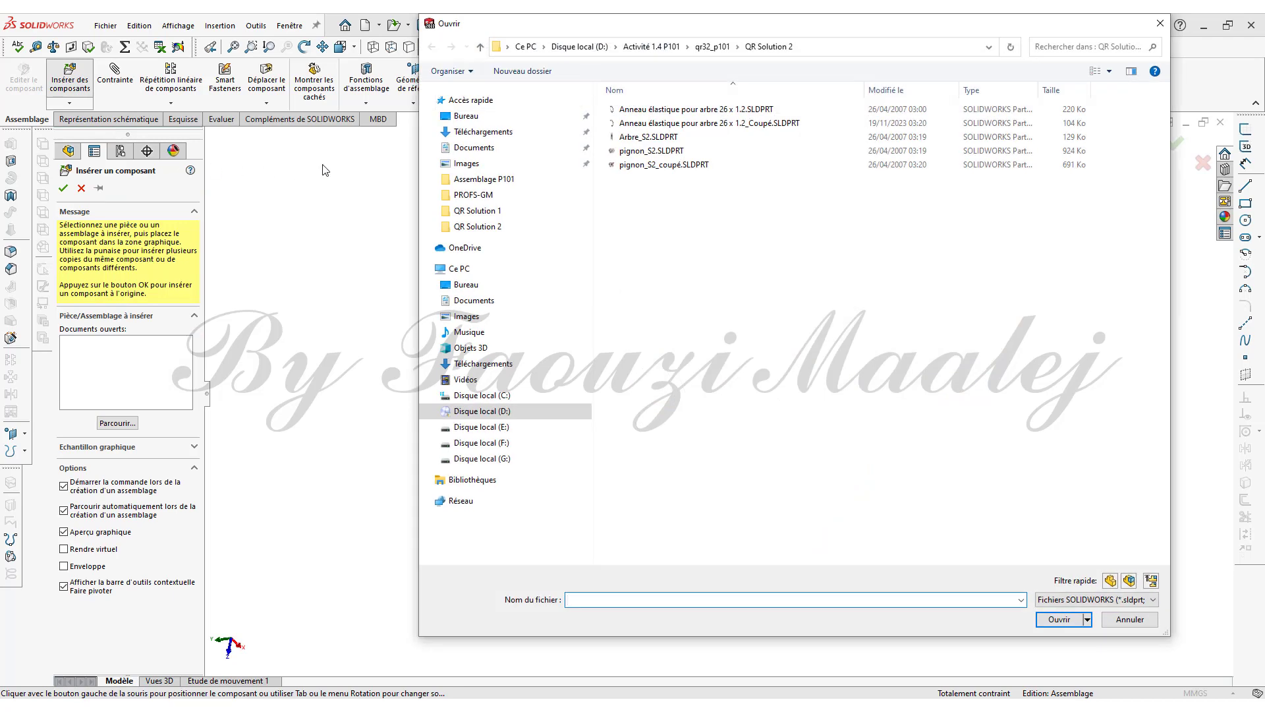
left_click(679, 111)
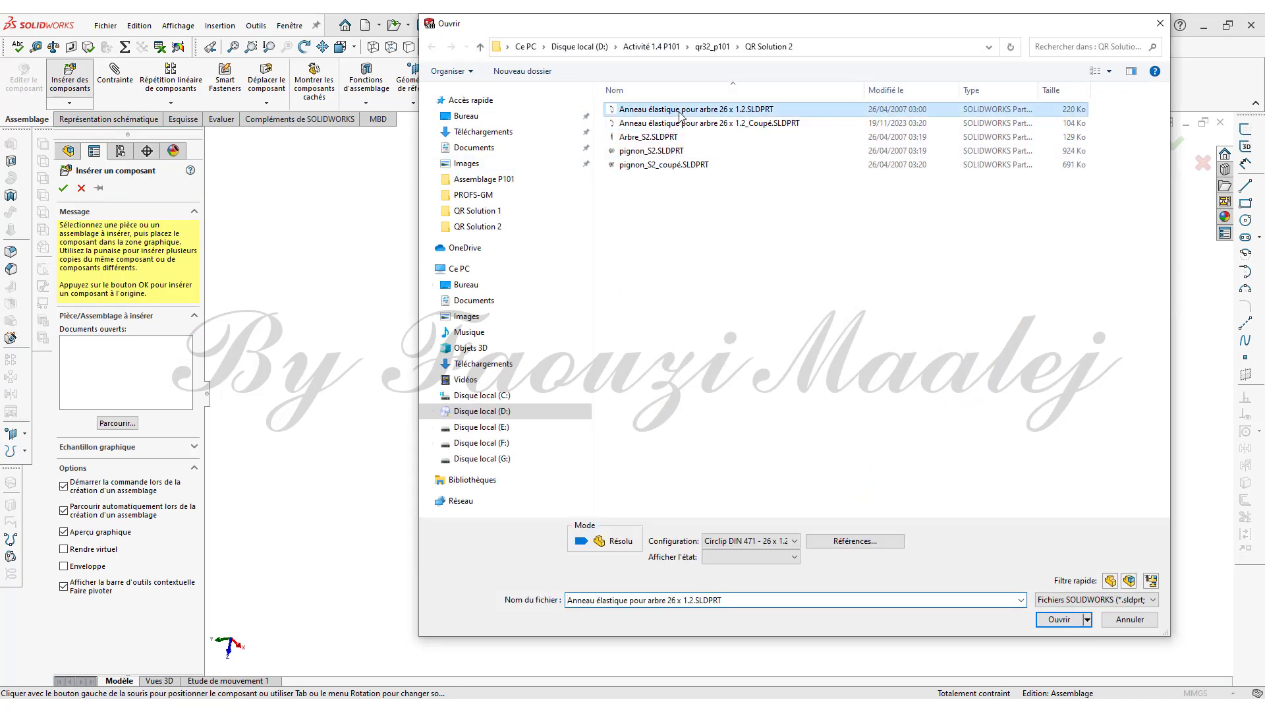
left_click(1055, 620)
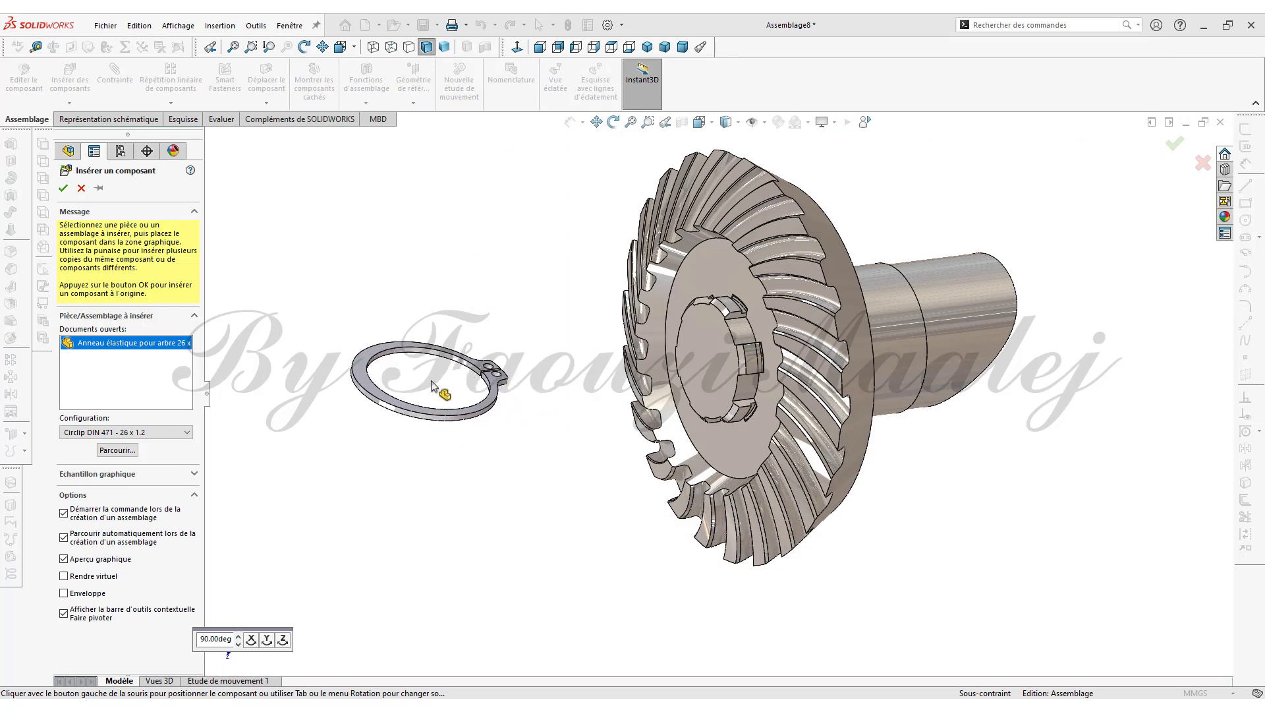
left_click(432, 383)
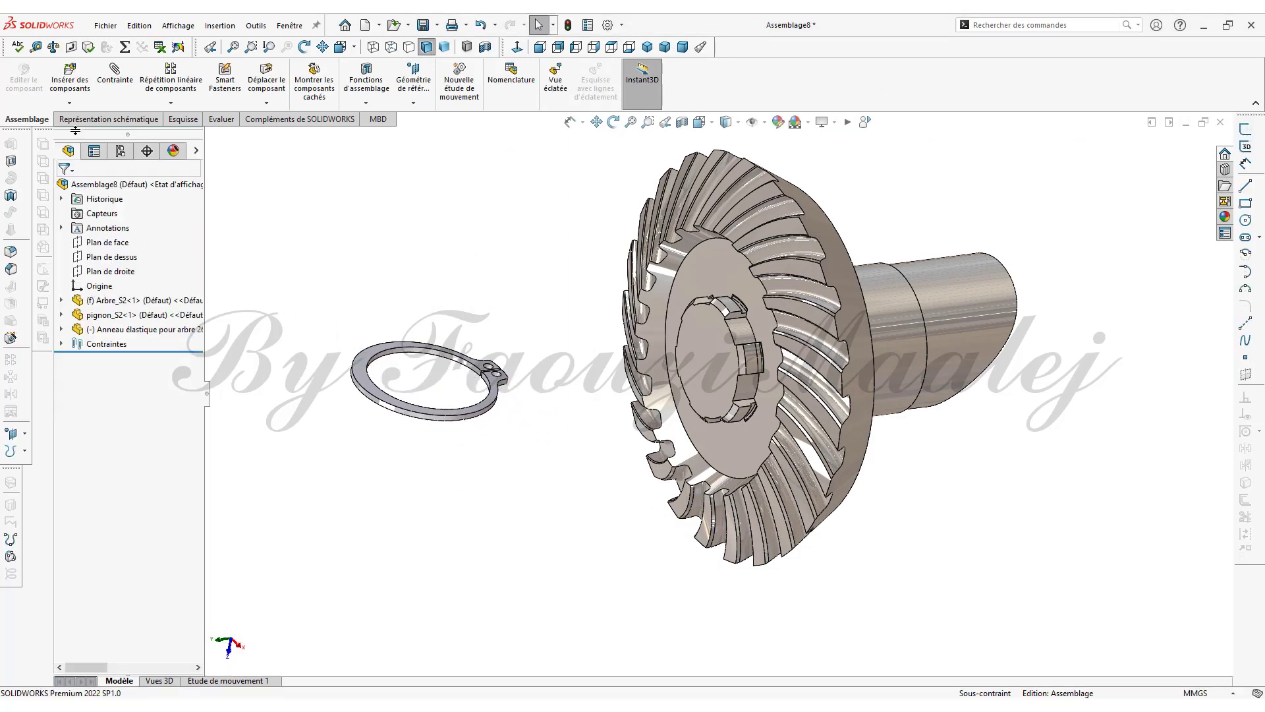
Add a concentric mate between the retaining ring's inner cylindrical face and the bottom face of the ring groove in the shaft splines
left_click(114, 72)
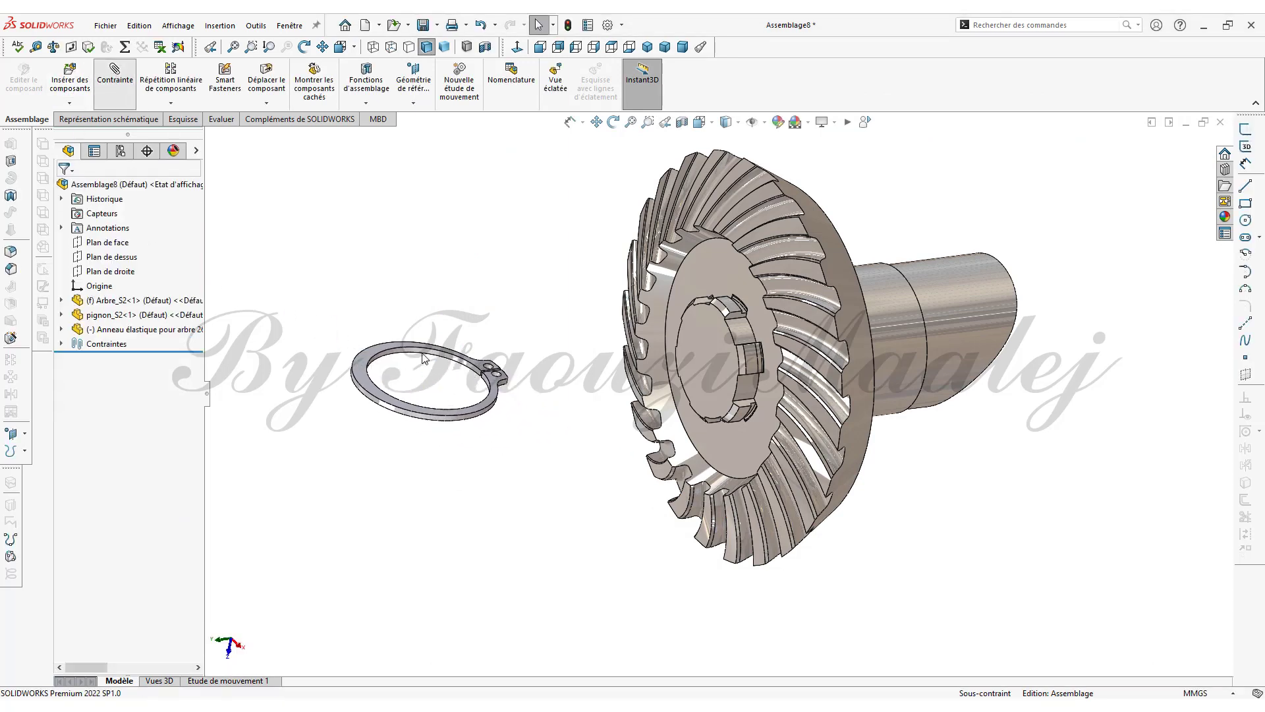
scroll(442, 360, "down", 3)
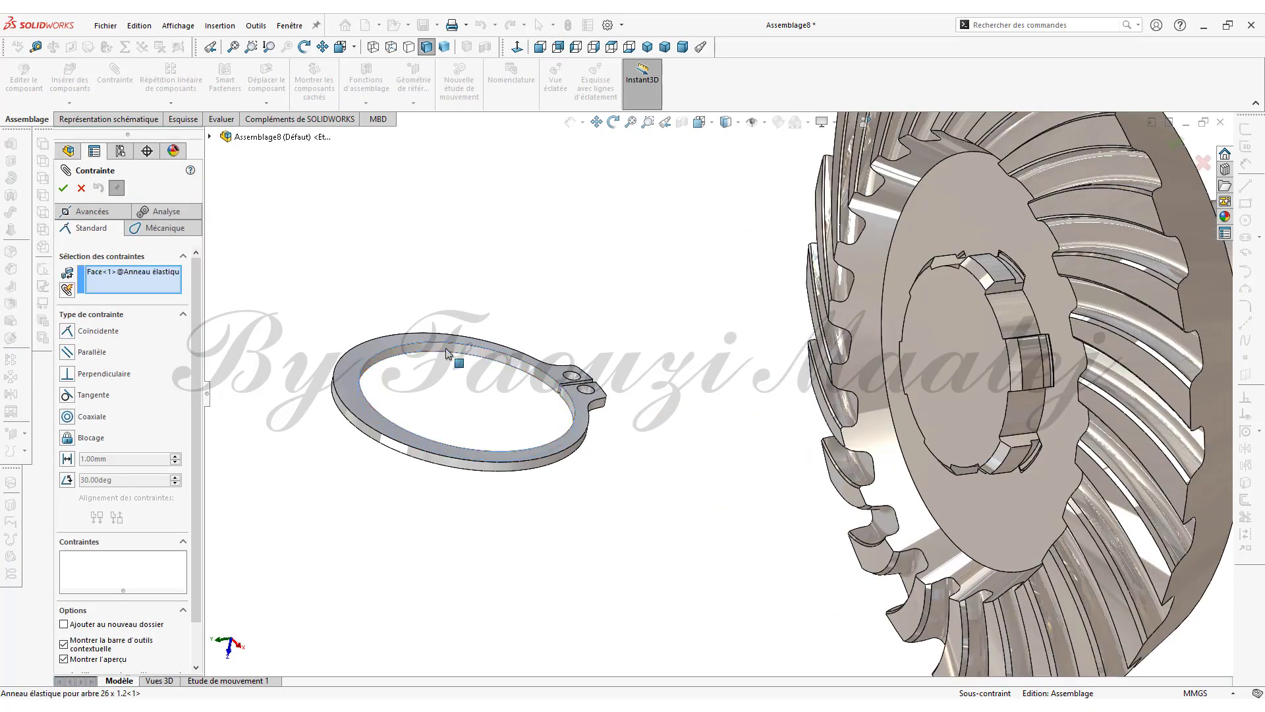
left_click(446, 354)
scroll(655, 392, "up", 5)
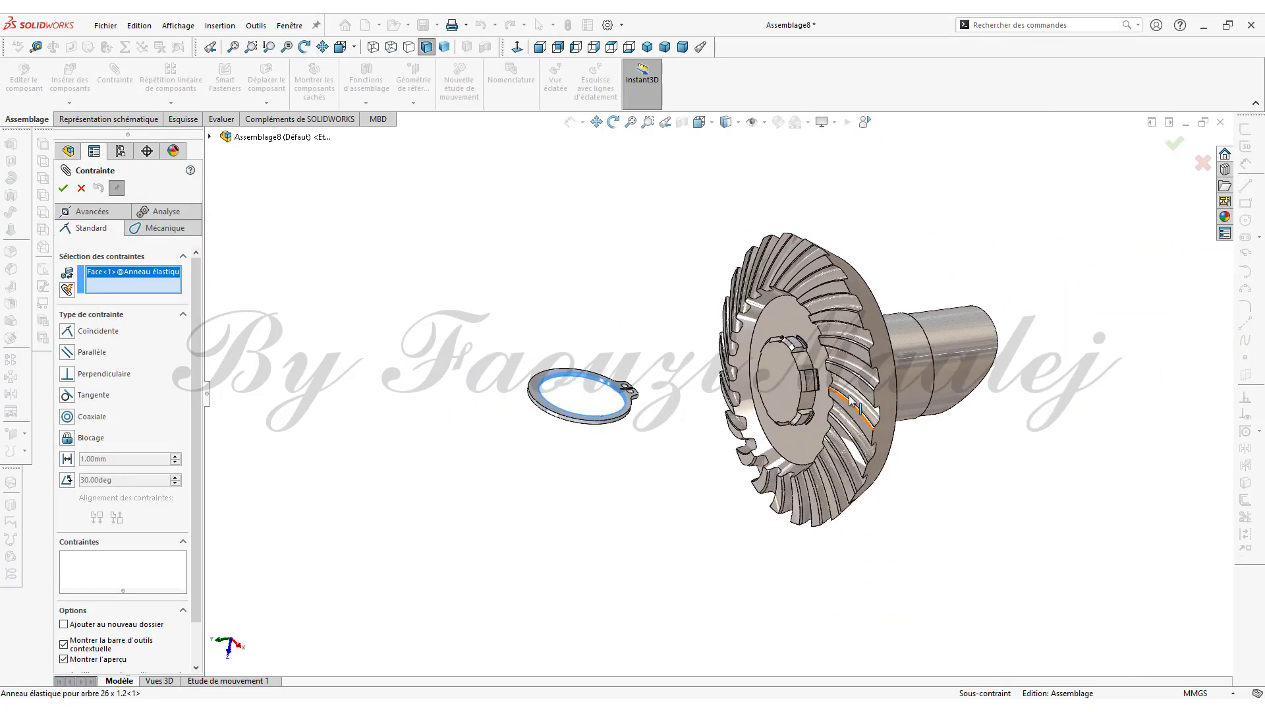
scroll(850, 400, "down", 5)
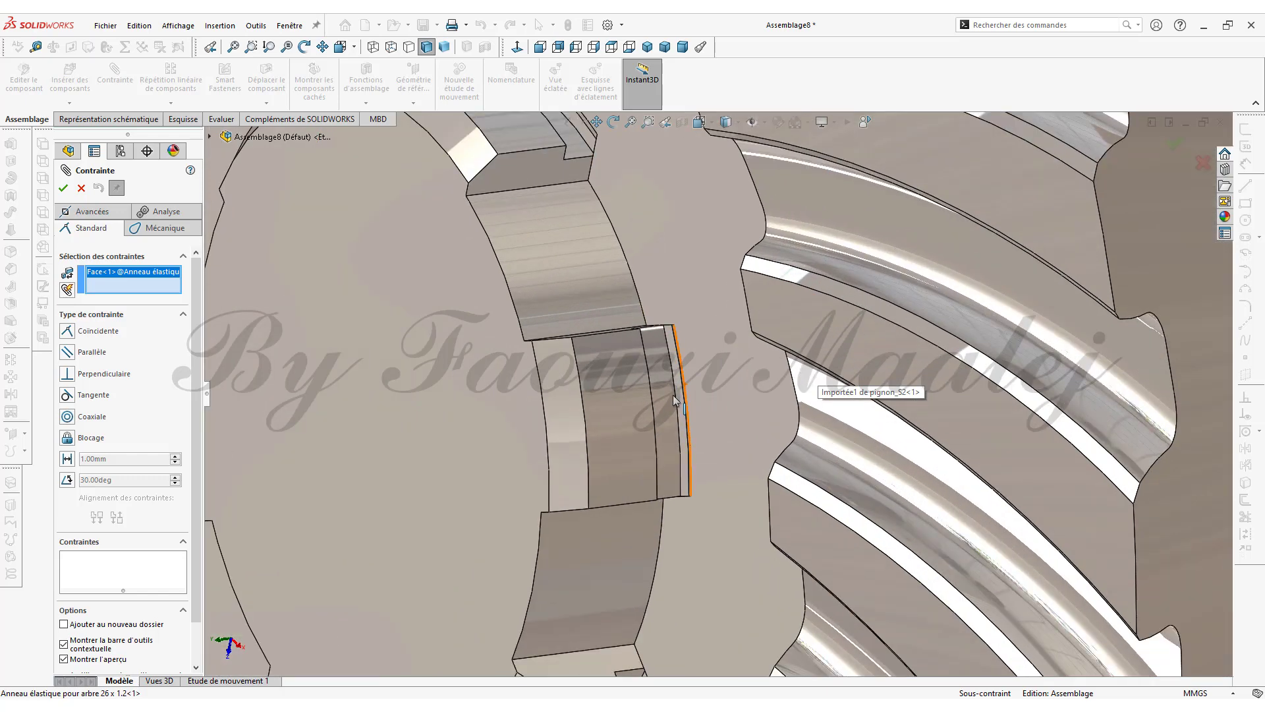
left_click(670, 398)
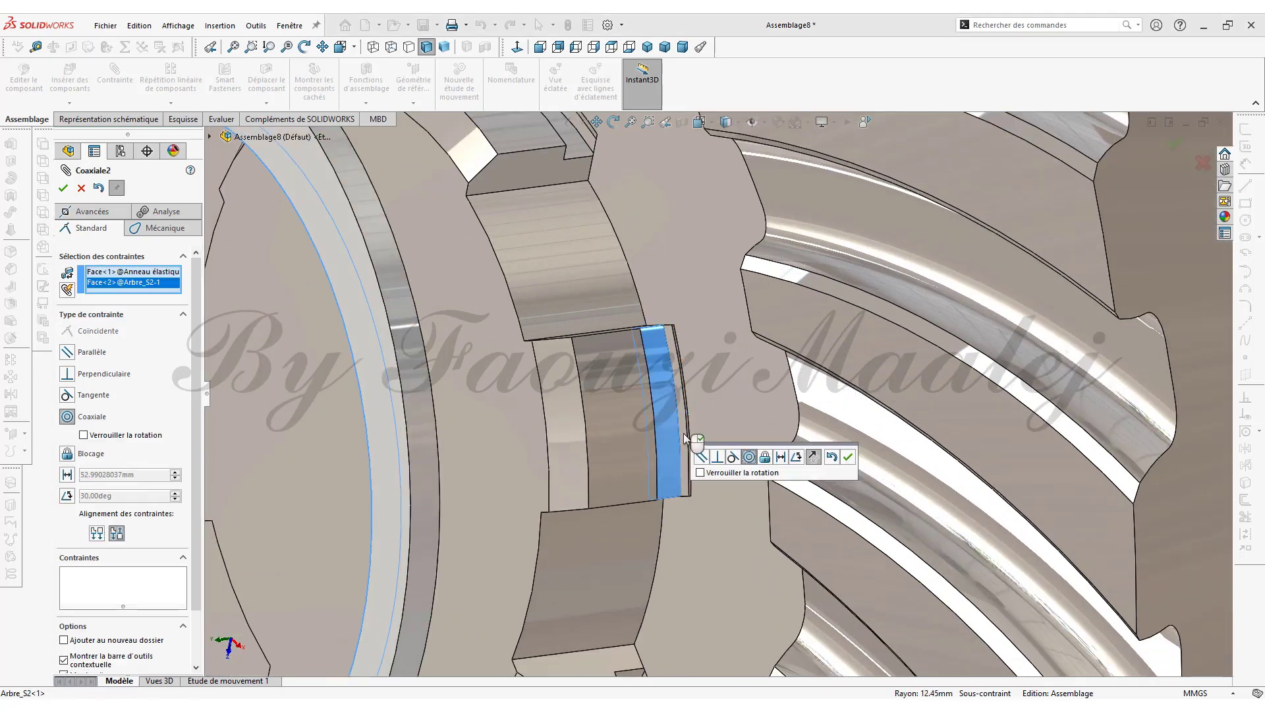
scroll(729, 456, "up", 5)
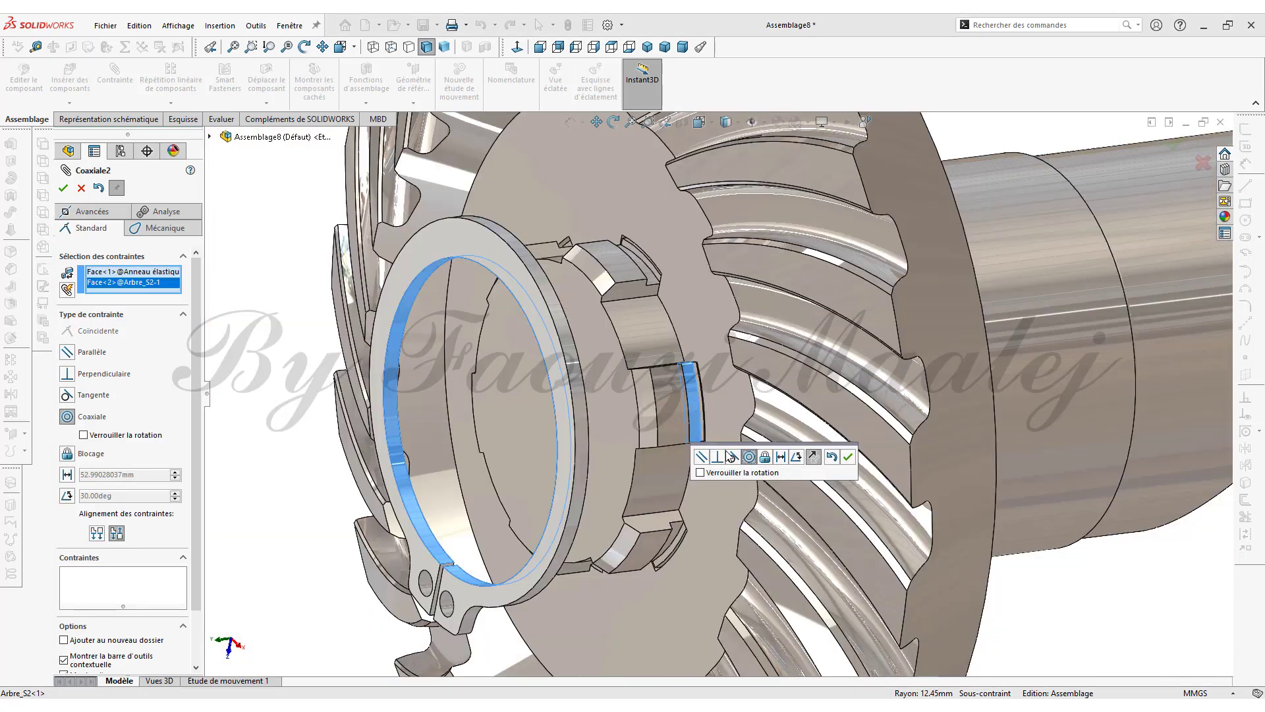
left_click(848, 457)
Mate the retaining ring's flat face on the gear side coincident with the gear's flat front face and finish mating
middle_click_drag(586, 345, 526, 341)
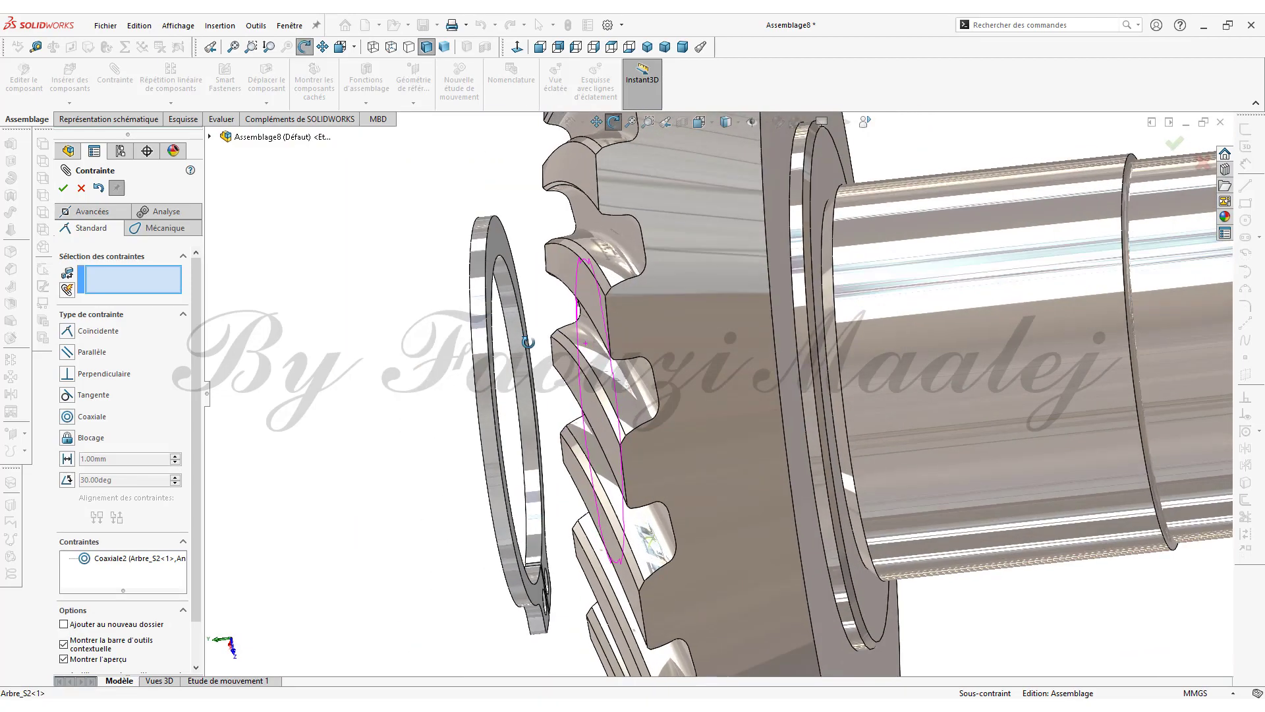
left_click(503, 263)
middle_click_drag(420, 345, 471, 290)
left_click(501, 232)
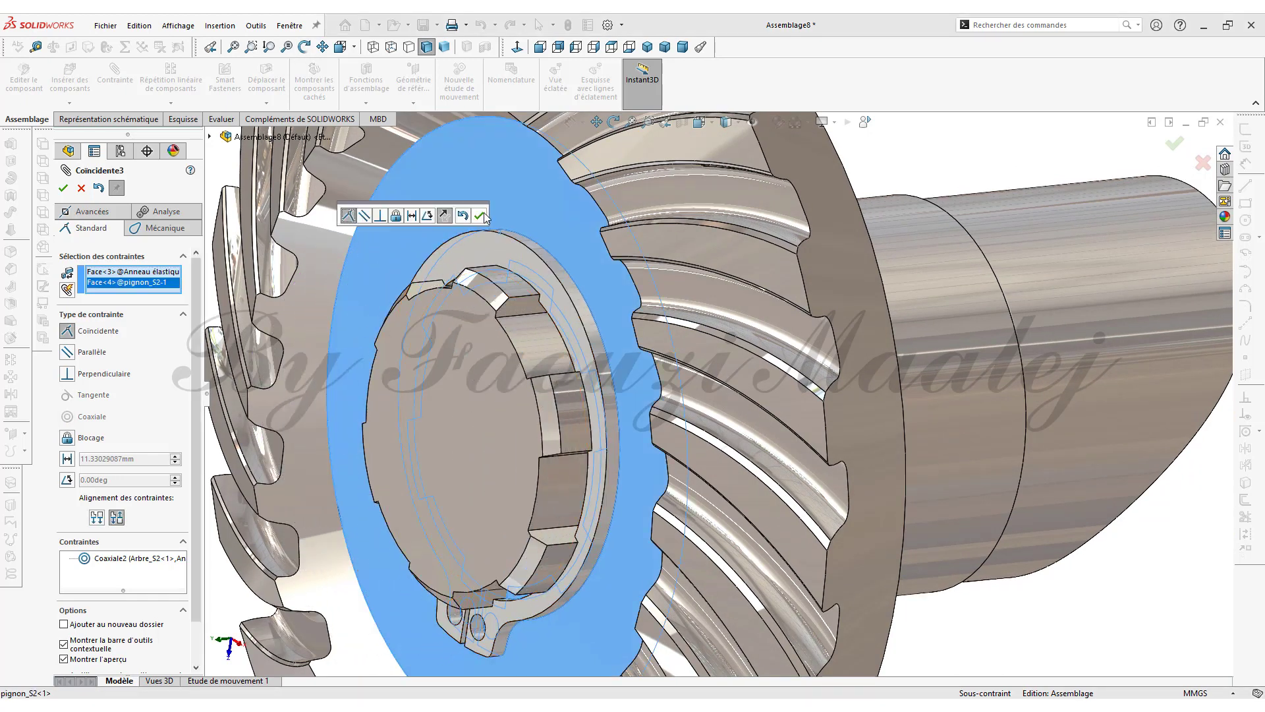
left_click(478, 215)
scroll(718, 396, "down", 5)
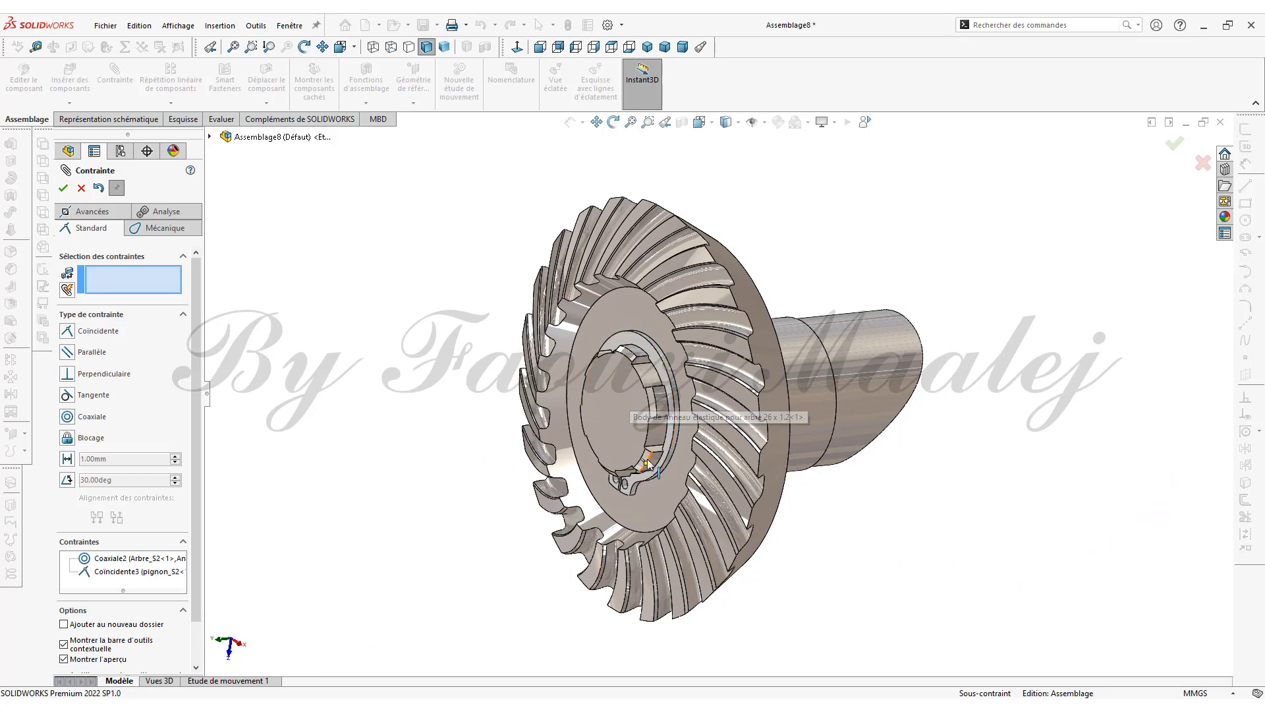
scroll(657, 455, "up", 2)
mouse_move(665, 418)
middle_mouse_down()
mouse_move(697, 422)
mouse_move(681, 456)
mouse_move(669, 403)
middle_mouse_up()
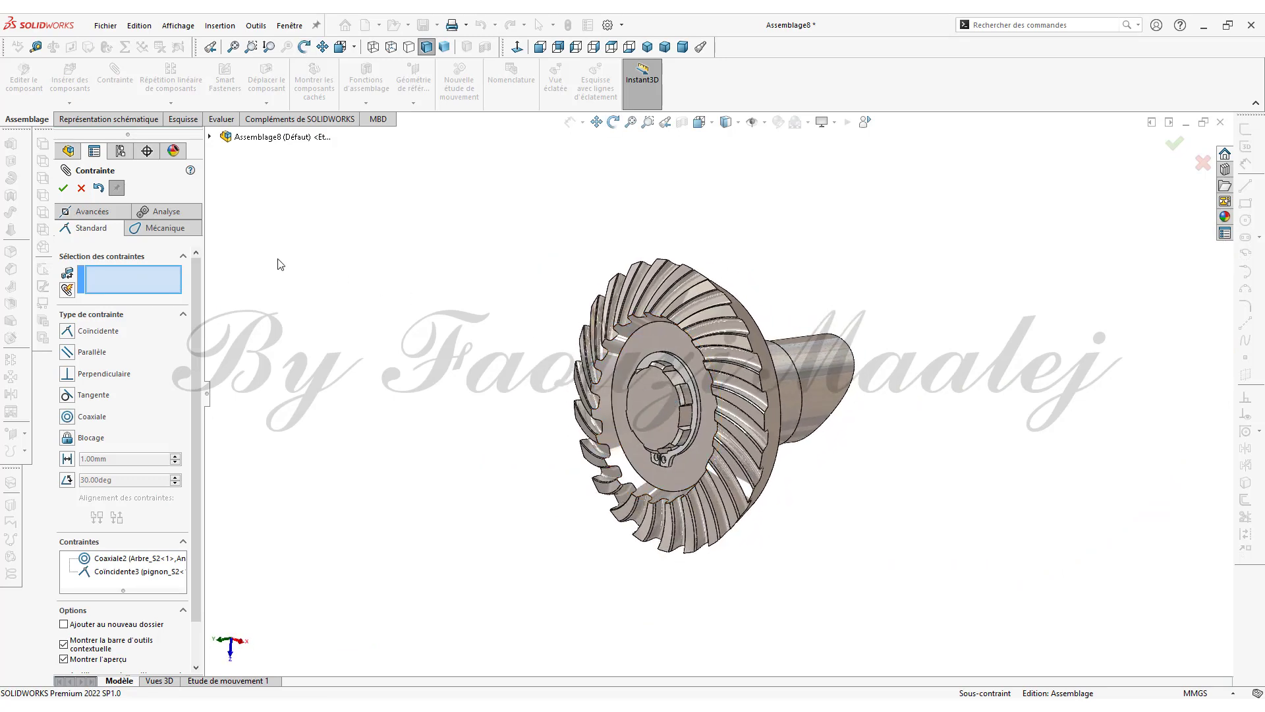
left_click(64, 189)
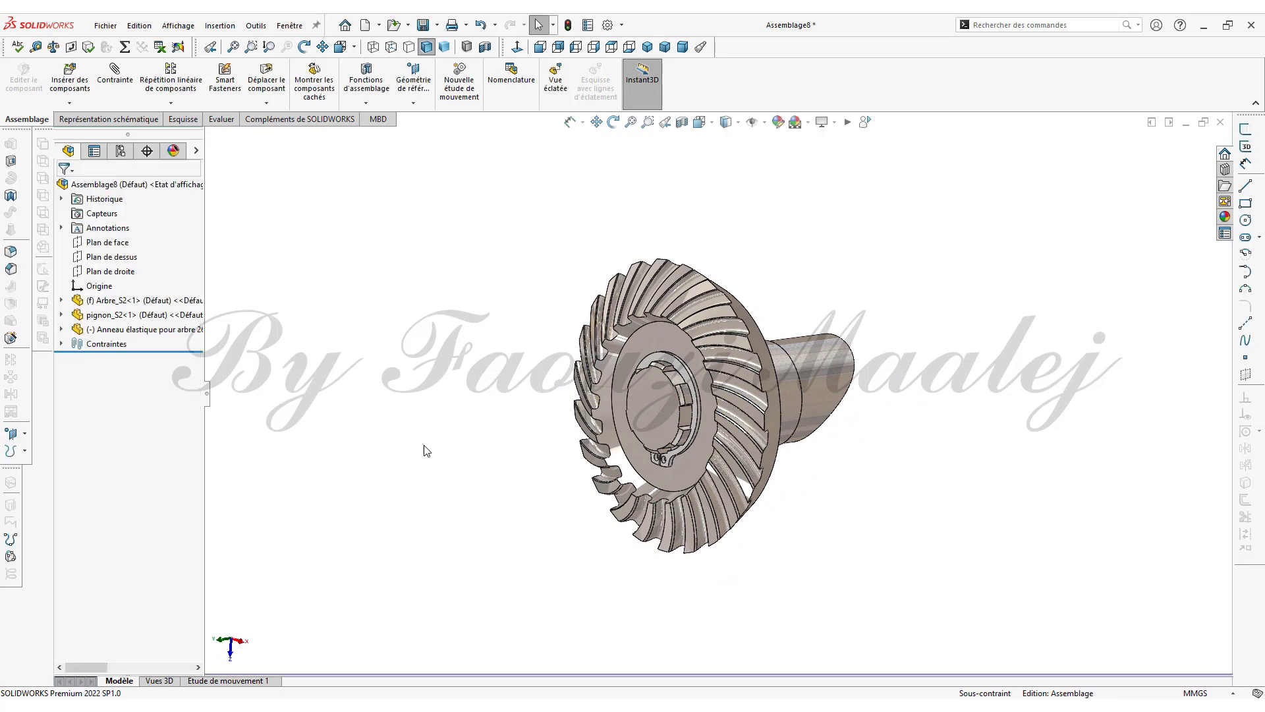
scroll(652, 523, "down", 3)
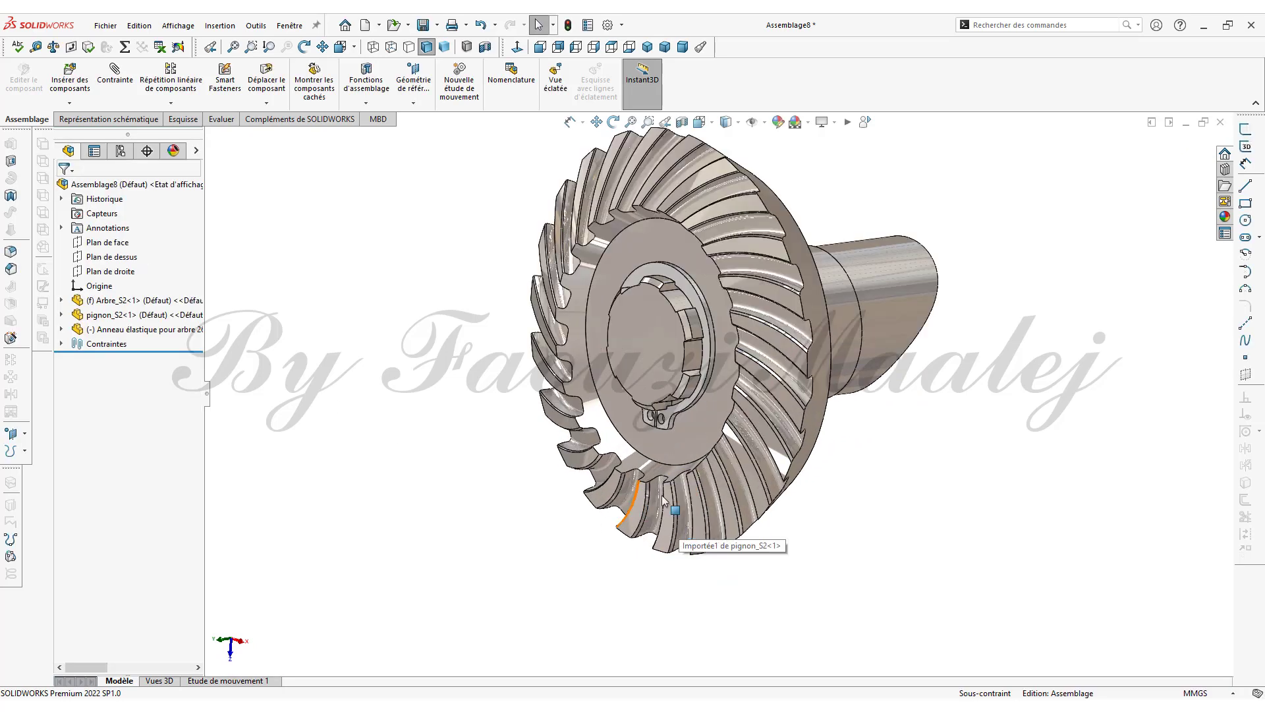
middle_click_drag(662, 495, 672, 521, "ctrl")
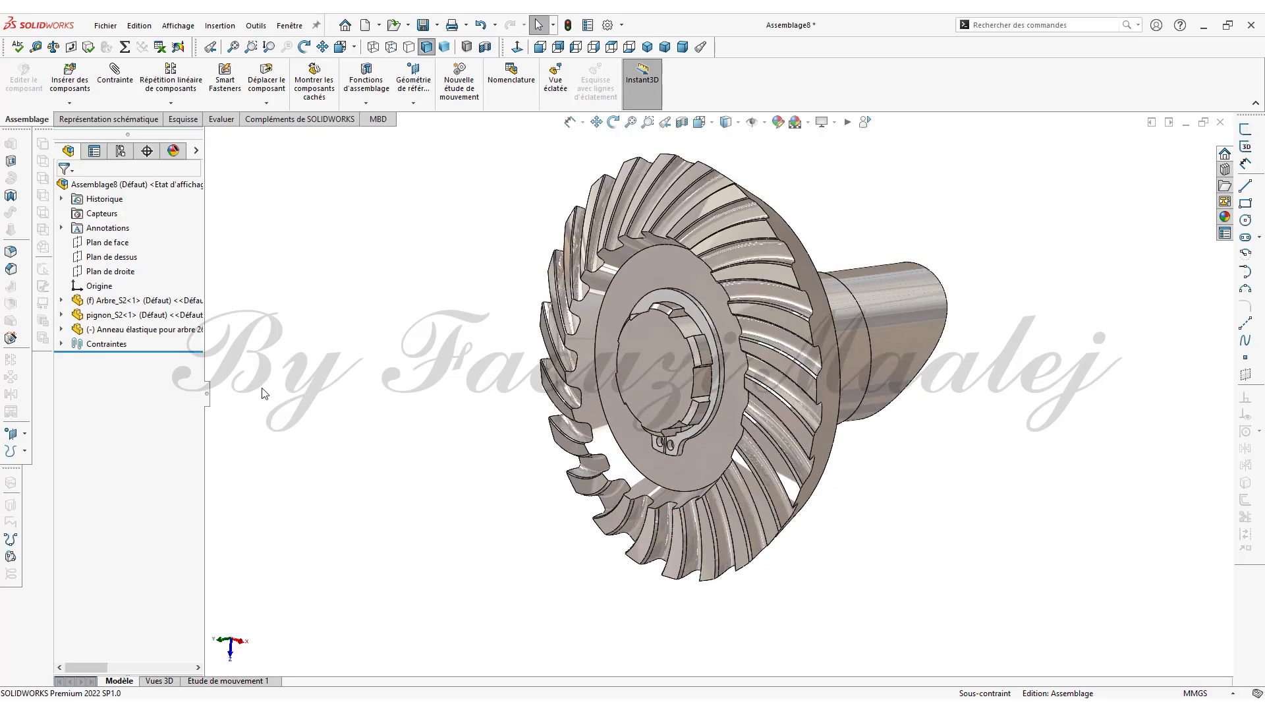